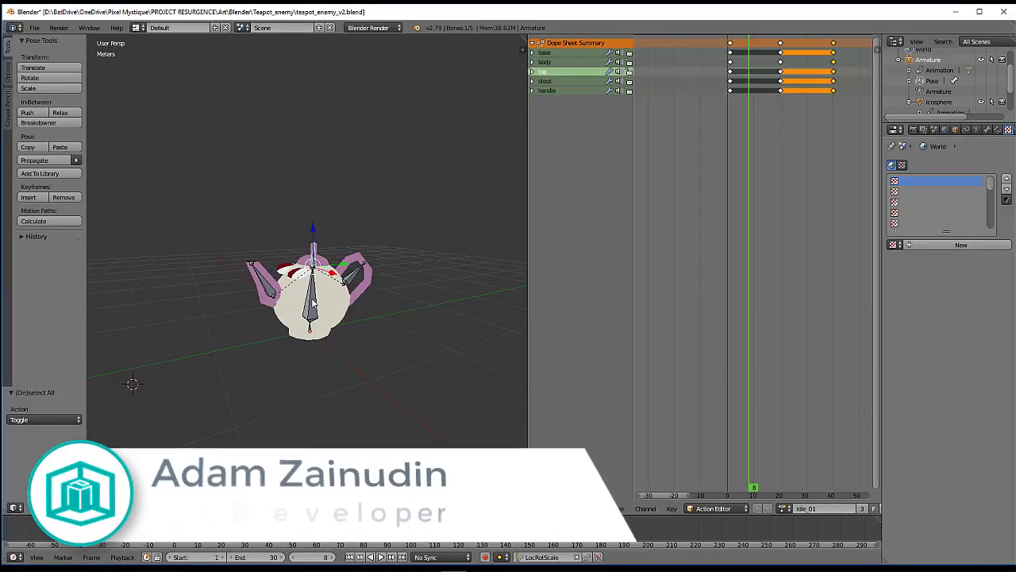
# Step: Try moving and rotating the teapot armature's spout, top and body bones in Pose Mode
pyautogui.rightClick(278, 288)
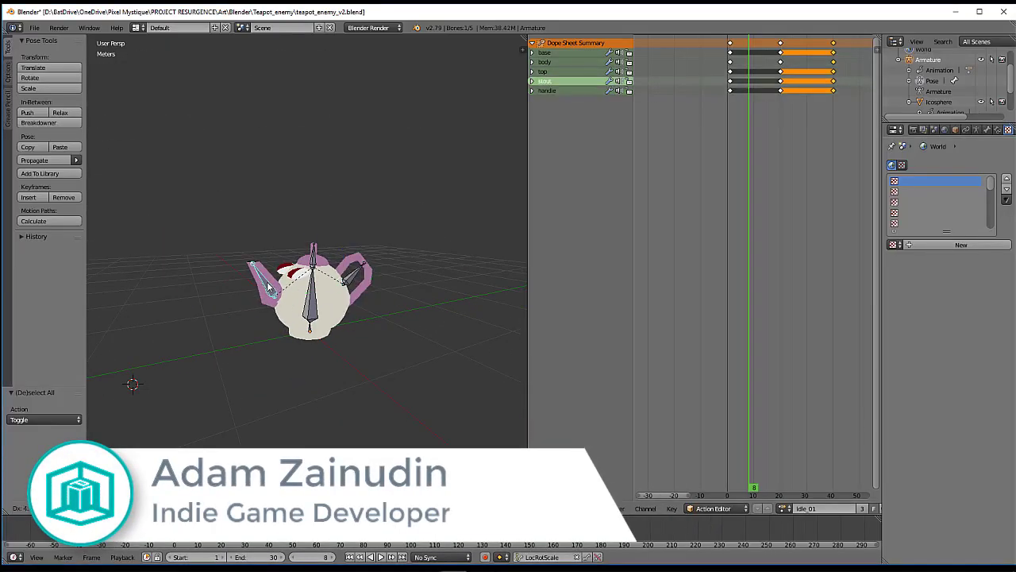
pyautogui.rightClick(279, 282)
pyautogui.moveTo(313, 254); pyautogui.dragTo(313, 226, button='right')
pyautogui.click(313, 226)
pyautogui.hotkey('ctrl', 'z')
pyautogui.press('r')
pyautogui.rightClick(316, 251)
pyautogui.rightClick(312, 292)
pyautogui.press('r')
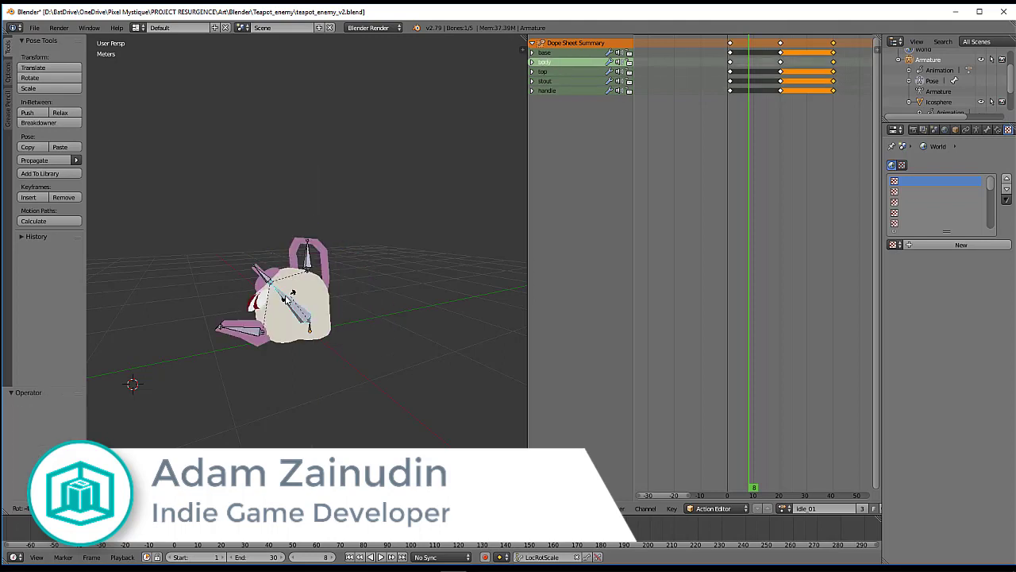
pyautogui.rightClick(310, 304)
pyautogui.click(314, 327)
# Step: Try moving and rotating the teapot armature's base bone
pyautogui.scroll(4, 316, 333)
pyautogui.rightClick(319, 394)
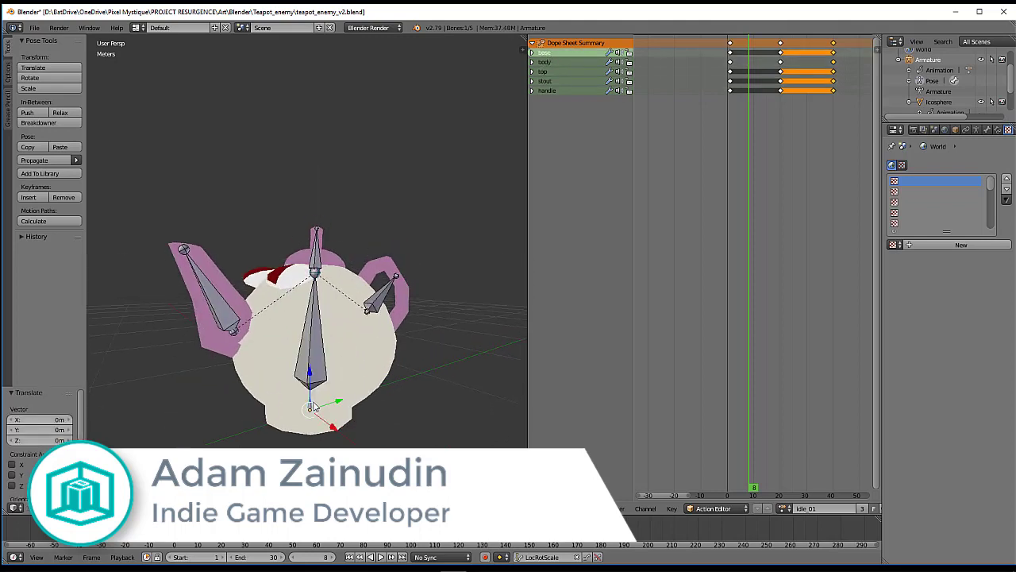
pyautogui.scroll(-4, 318, 391)
pyautogui.press('r')
pyautogui.press('x')
pyautogui.press('z')
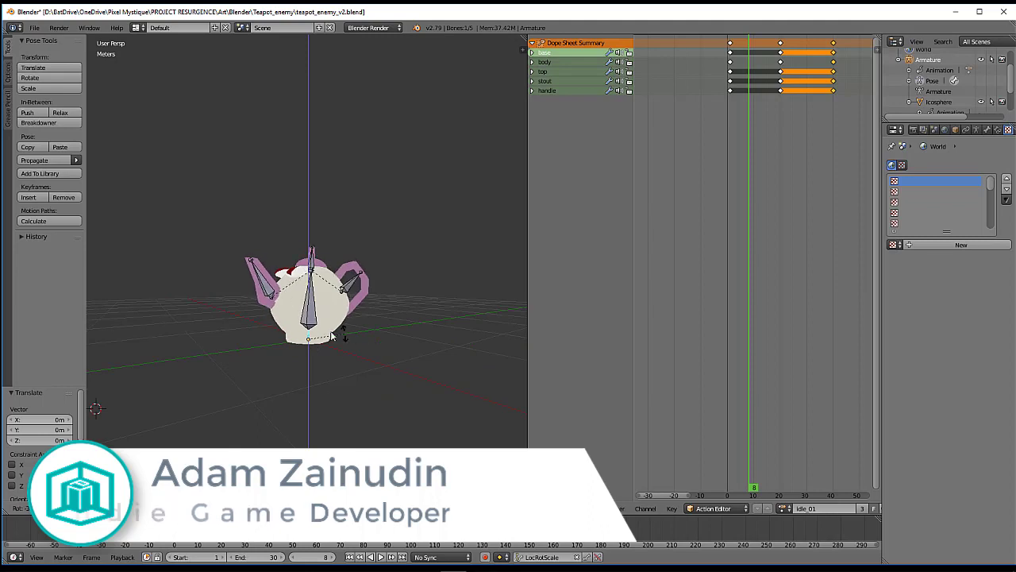
pyautogui.rightClick(314, 335)
# Step: Play the teapot's idle_01 animation outside Pose Mode and switch the armature's action to attack_01
pyautogui.moveTo(444, 343); pyautogui.dragTo(488, 374, button='middle')
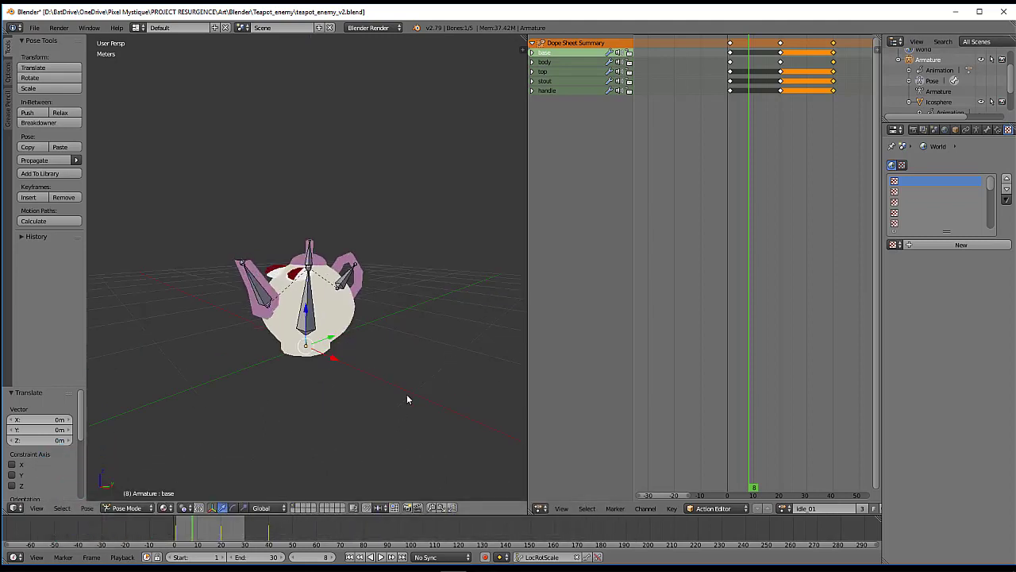
pyautogui.hotkey('alt', 'a')
pyautogui.hotkey('ctrl', 'Tab')
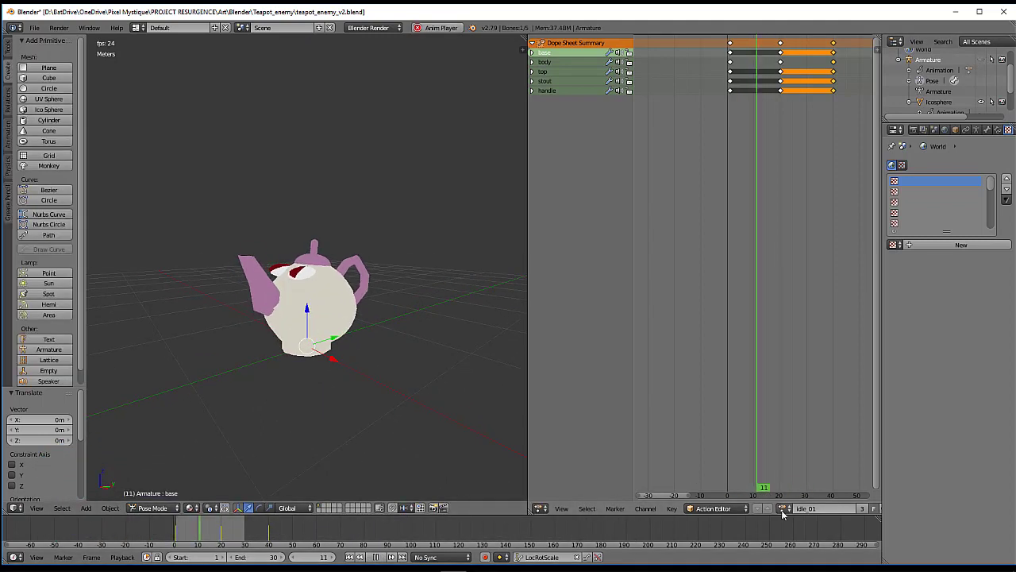
pyautogui.click(782, 509)
pyautogui.click(794, 399)
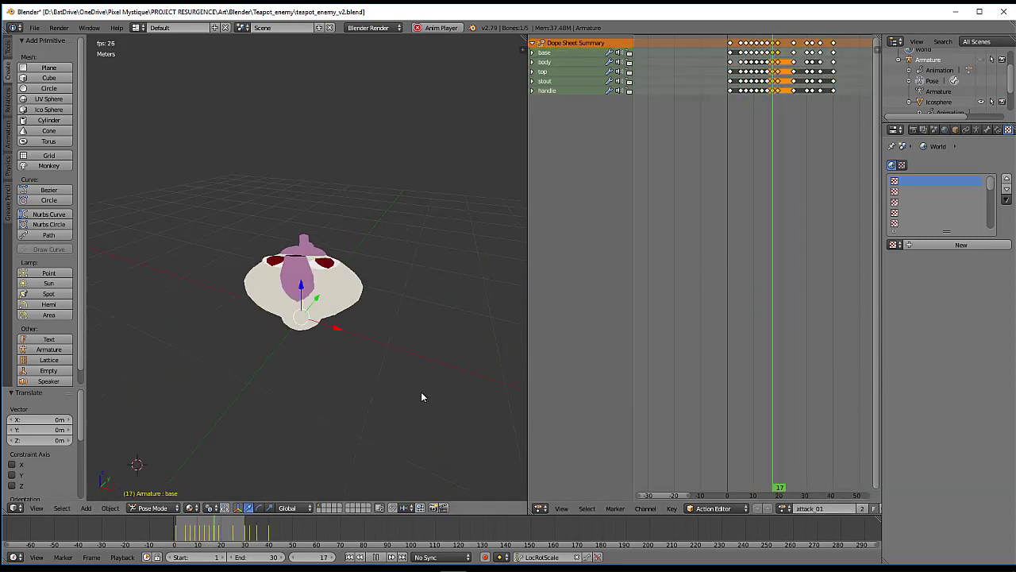
# Step: Preview the attack animation from another angle and play other saved actions of the teapot armature
pyautogui.moveTo(443, 392); pyautogui.dragTo(508, 409, button='middle')
pyautogui.scroll(-4, 368, 397)
pyautogui.scroll(2, 366, 400)
pyautogui.click(782, 508)
pyautogui.click(794, 431)
pyautogui.moveTo(347, 439); pyautogui.dragTo(343, 411, button='middle')
pyautogui.click(782, 509)
pyautogui.click(794, 407)
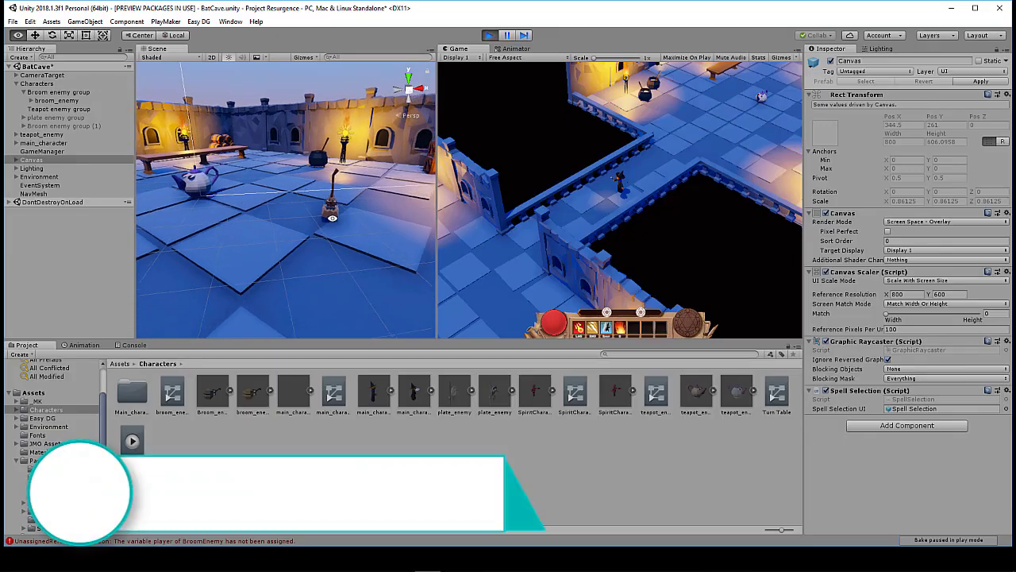
# Step: Switch to Unity, stop the running game and review the broom_enemy's Enemy Health settings
pyautogui.keyDown('alt'); pyautogui.moveTo(327, 217); pyautogui.dragTo(250, 223); pyautogui.keyUp('alt')
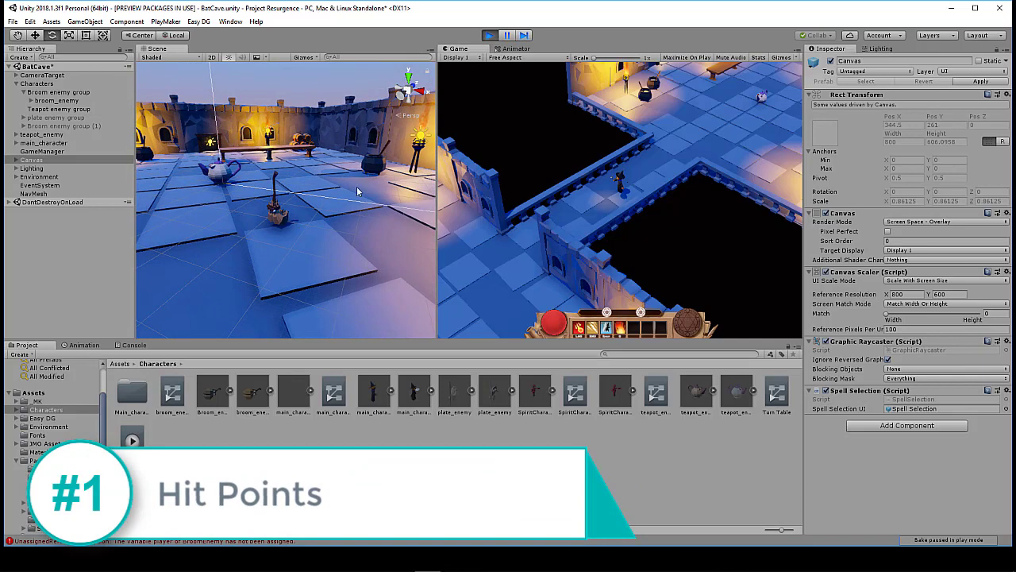
pyautogui.click(490, 36)
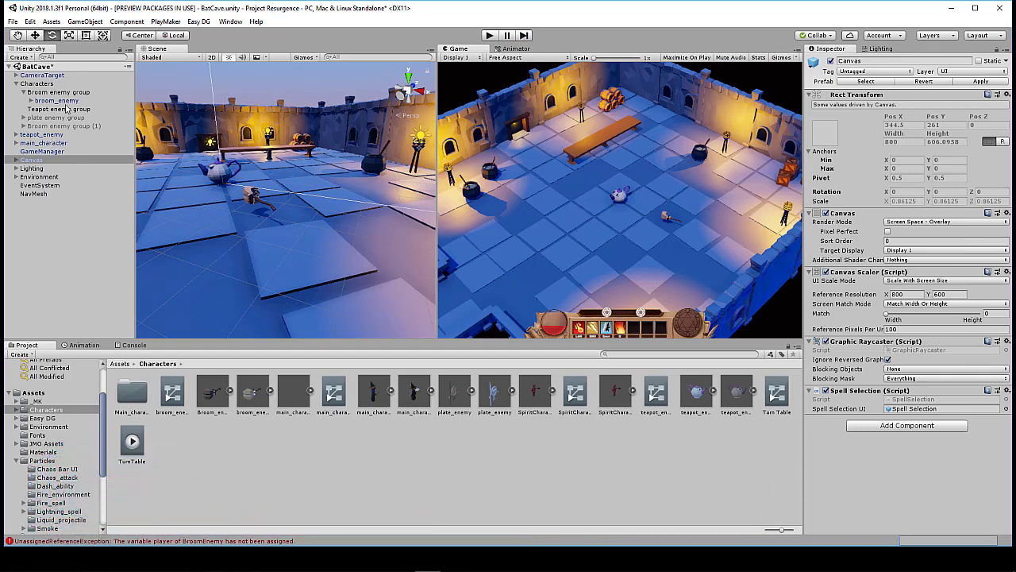
pyautogui.click(67, 102)
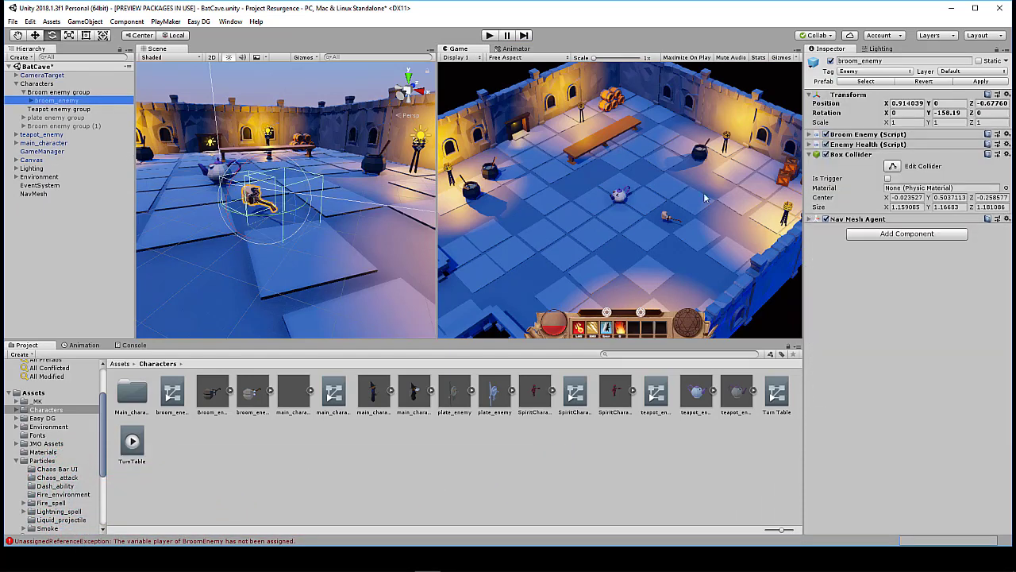
pyautogui.click(810, 145)
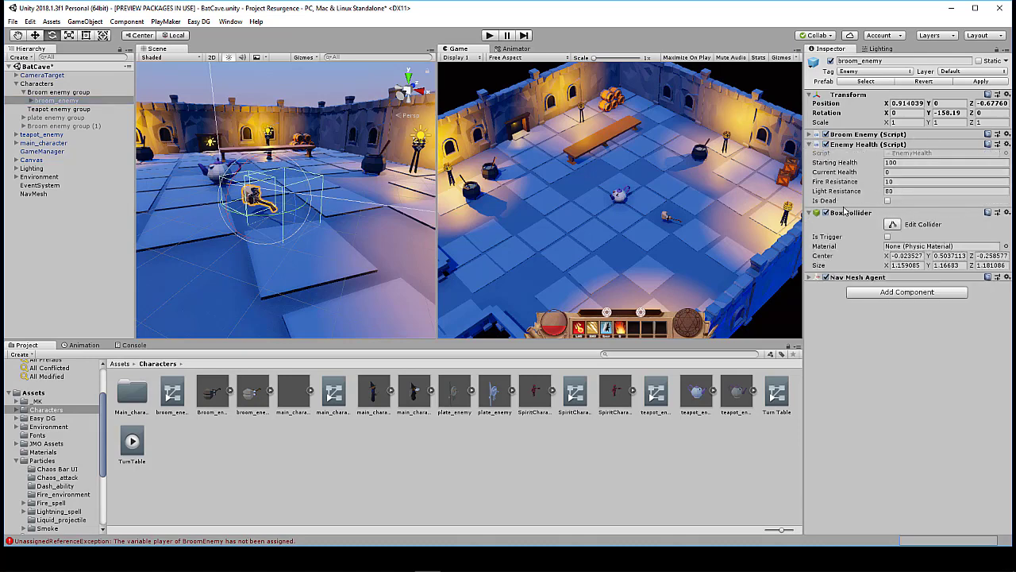
pyautogui.click(810, 145)
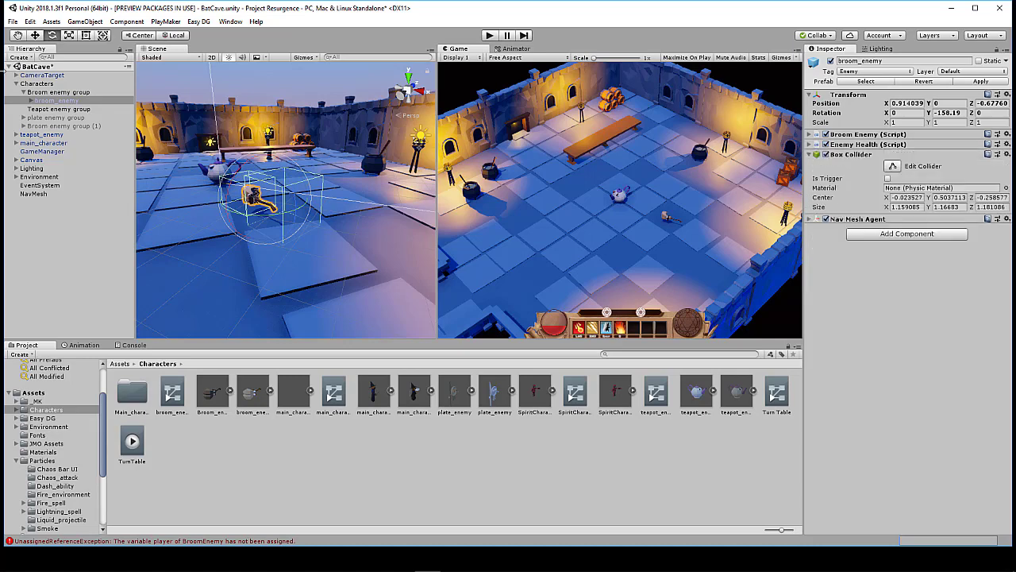
# Step: Set the teapot_enemy's Starting Health to 50 in its Enemy Health script
pyautogui.click(44, 135)
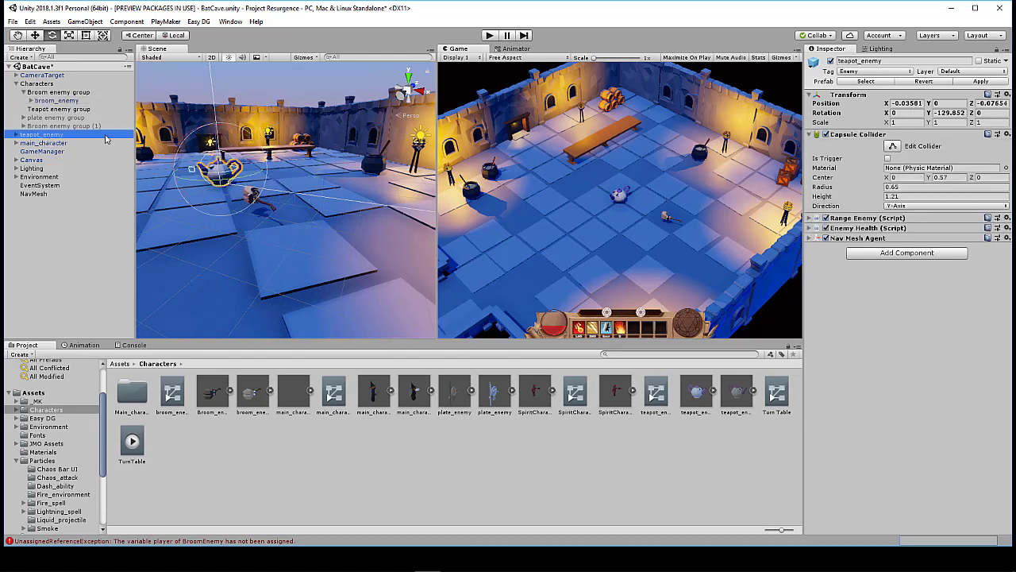
pyautogui.click(810, 228)
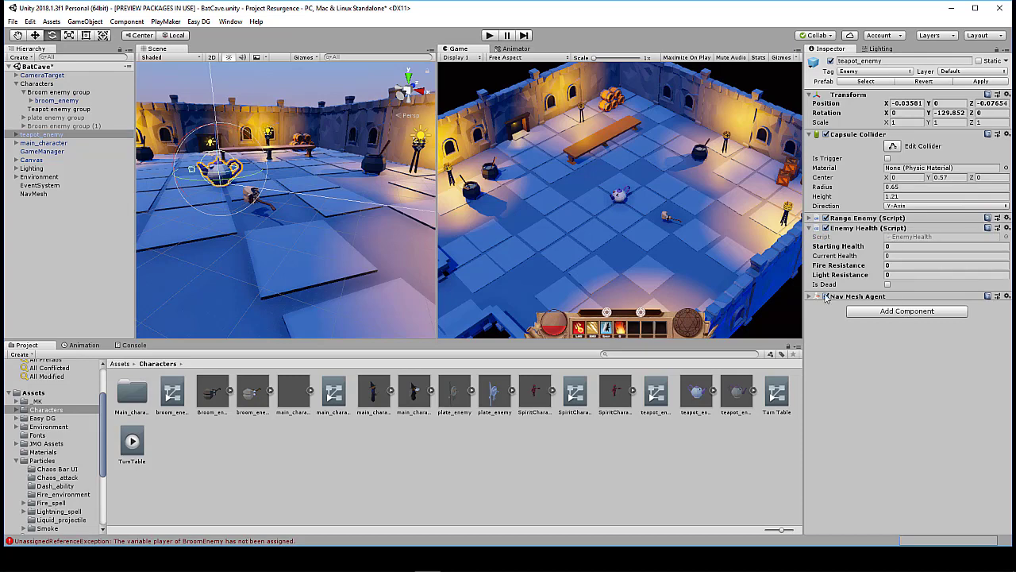
pyautogui.click(898, 247)
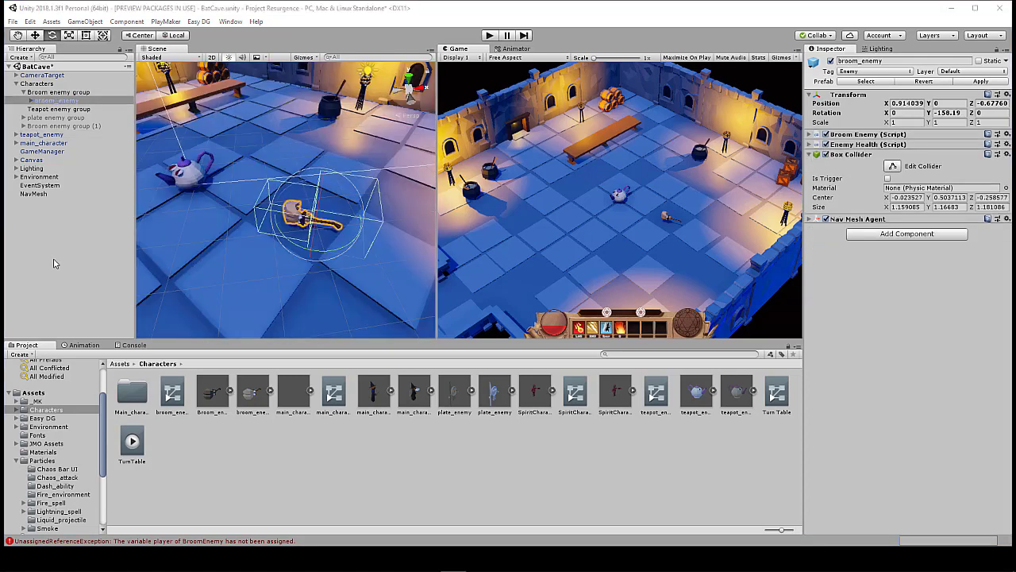
# Step: Deselect everything and examine the level and the room containing the teapot and broom enemies
pyautogui.click(55, 264)
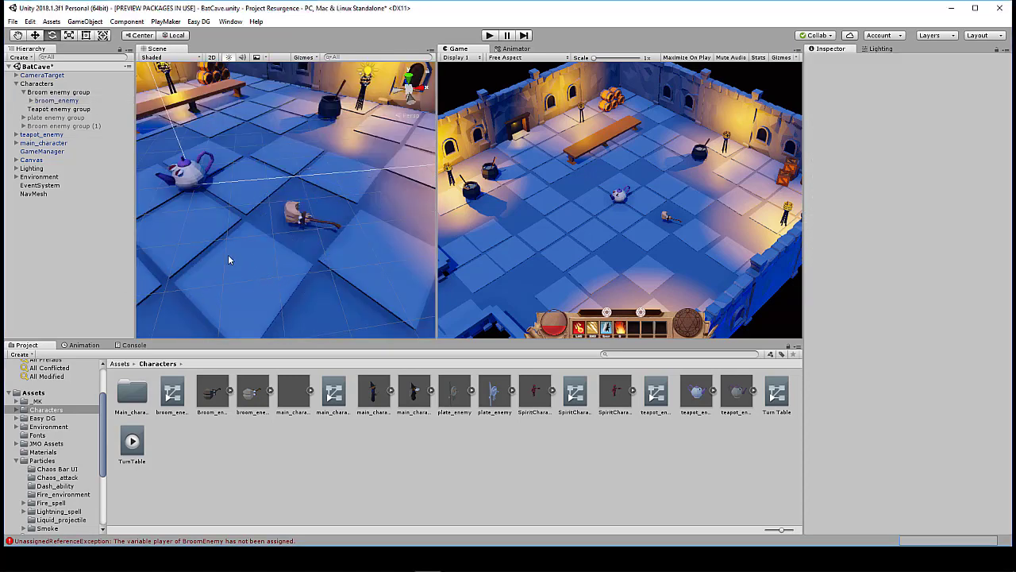
pyautogui.moveTo(229, 256); pyautogui.dragTo(279, 257, button='middle')
pyautogui.scroll(-15, 285, 268)
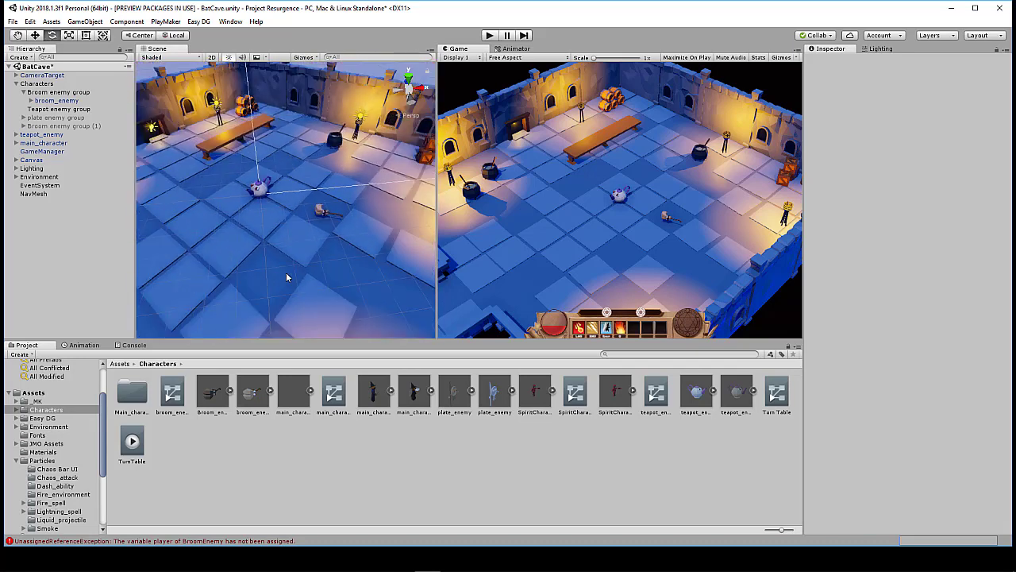
pyautogui.scroll(-3, 287, 282)
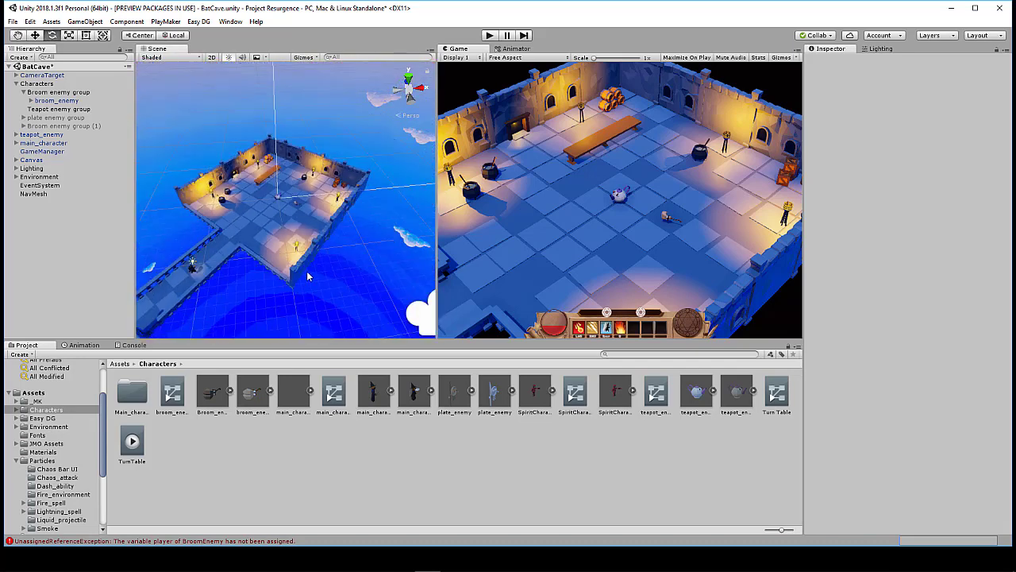
pyautogui.scroll(15, 289, 229)
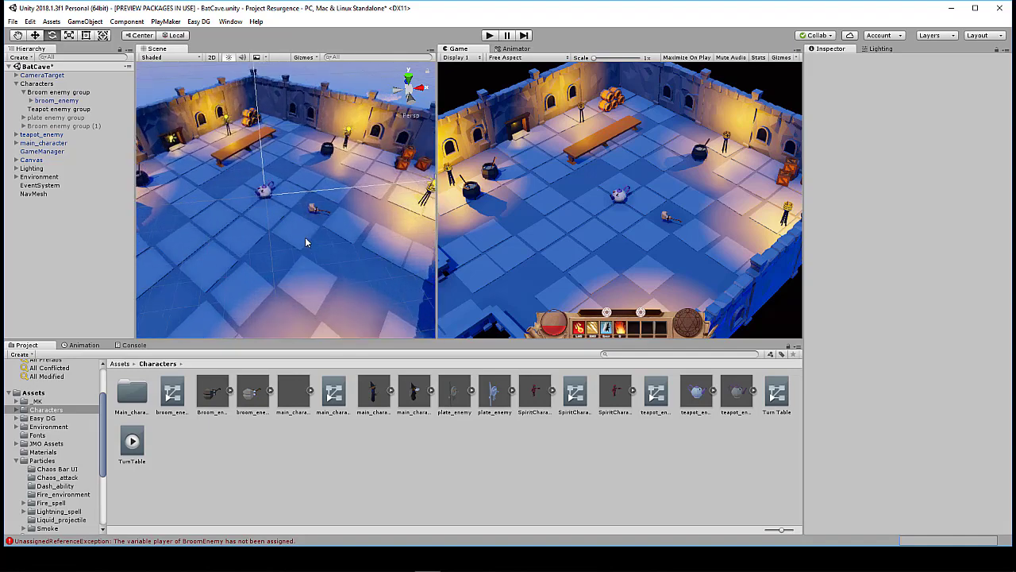
pyautogui.scroll(6, 307, 243)
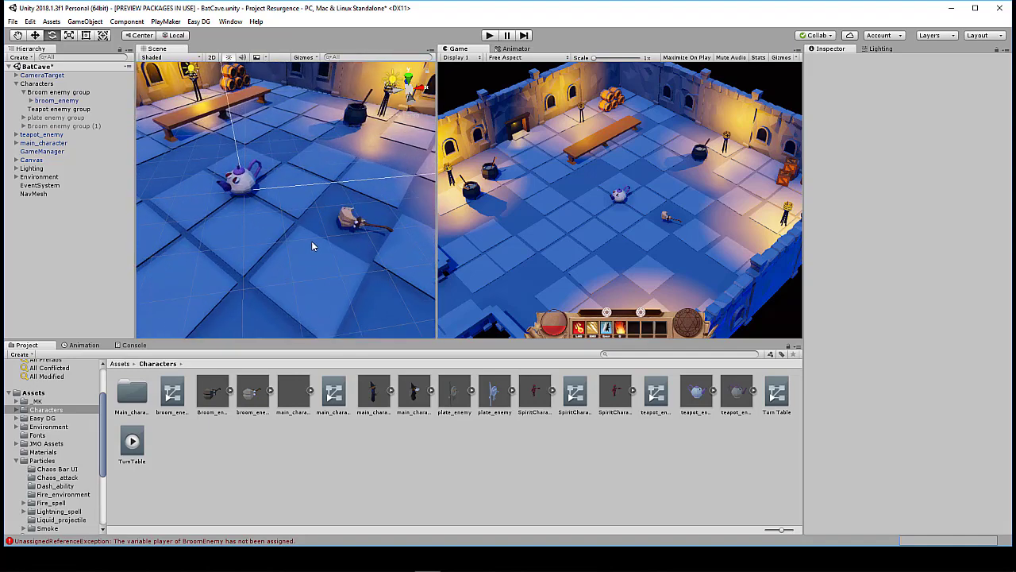
pyautogui.moveTo(314, 241); pyautogui.dragTo(358, 203, button='right')
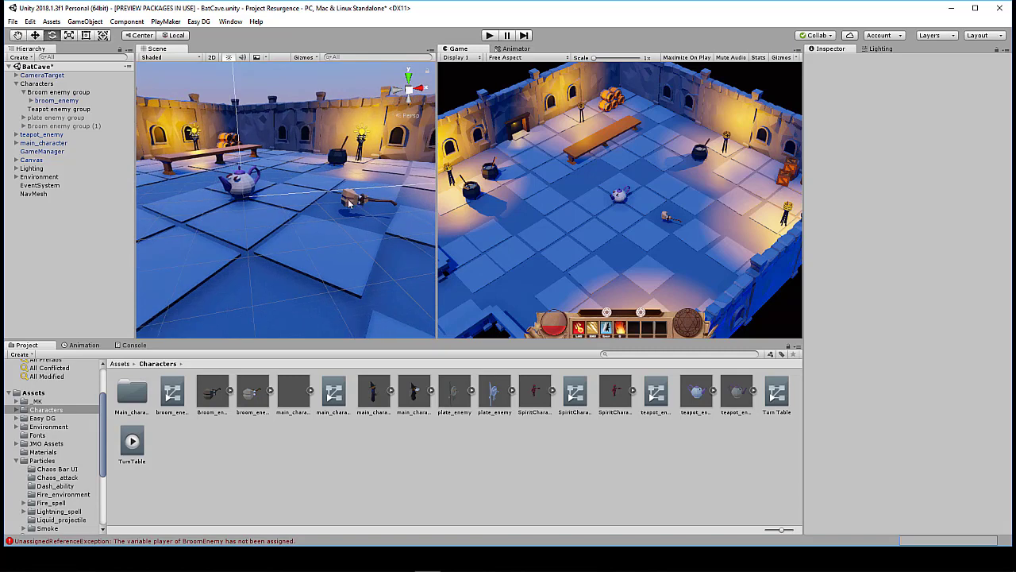
# Step: Select the broom enemy and run the game to examine its animated model in the Scene view
pyautogui.click(348, 203)
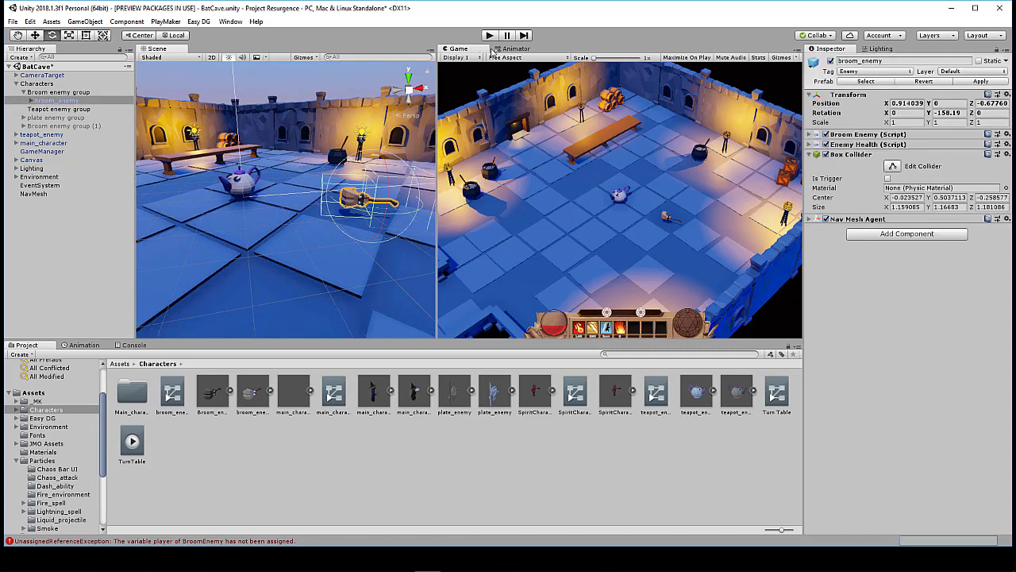
pyautogui.click(491, 35)
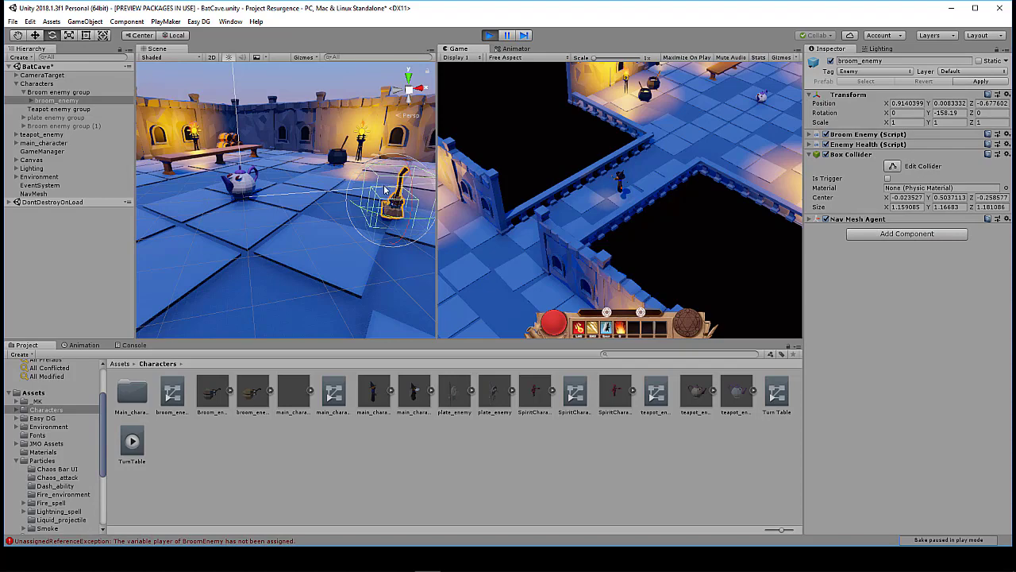
pyautogui.keyDown('alt'); pyautogui.moveTo(394, 199); pyautogui.dragTo(361, 167); pyautogui.keyUp('alt')
pyautogui.scroll(3, 371, 222)
pyautogui.keyDown('alt'); pyautogui.moveTo(371, 221); pyautogui.dragTo(418, 220); pyautogui.keyUp('alt')
pyautogui.click(282, 156)
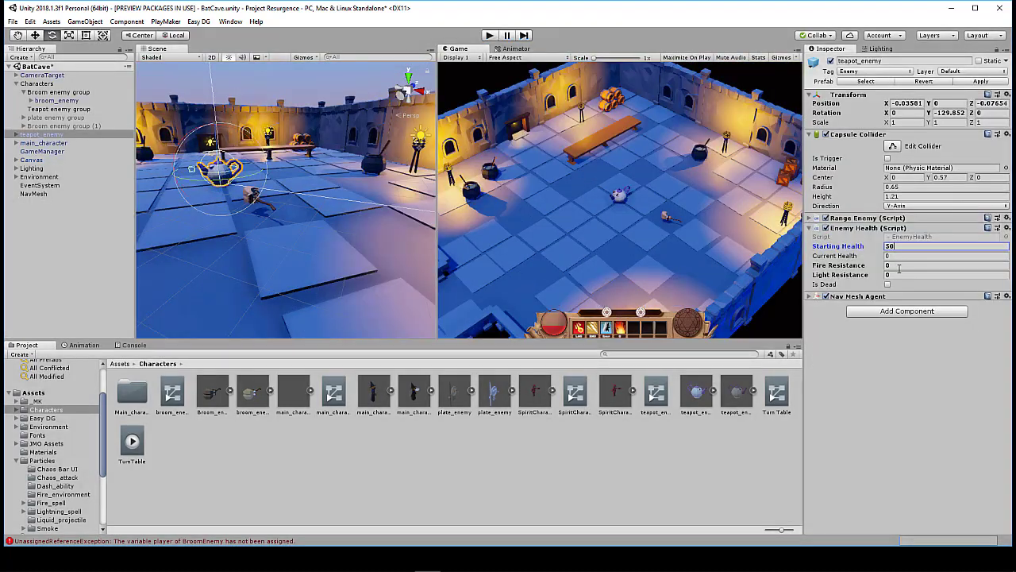
# Step: Set the teapot_enemy's Fire Resistance to 80 and Light Resistance to 10
pyautogui.click(899, 266)
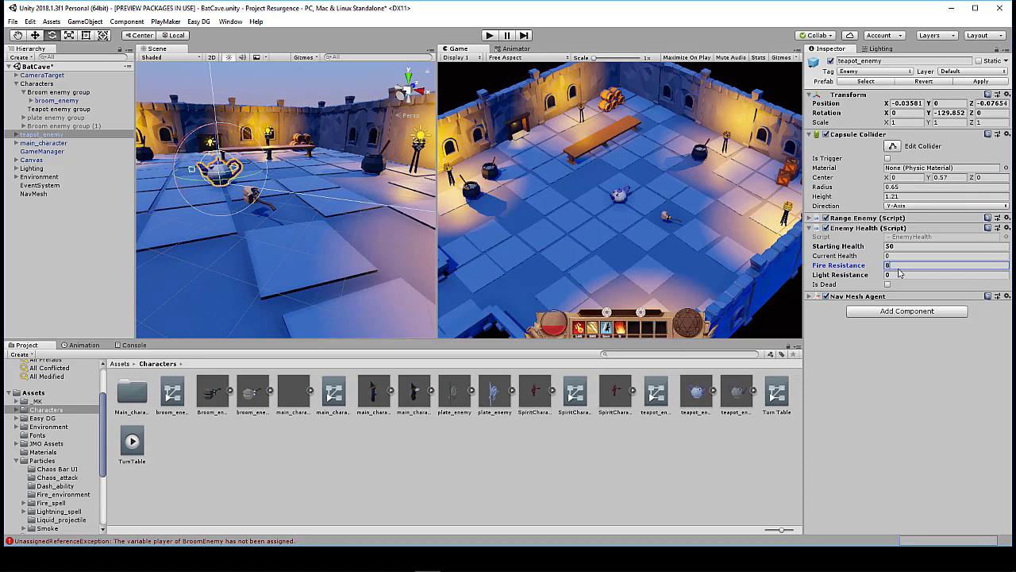
pyautogui.click(903, 276)
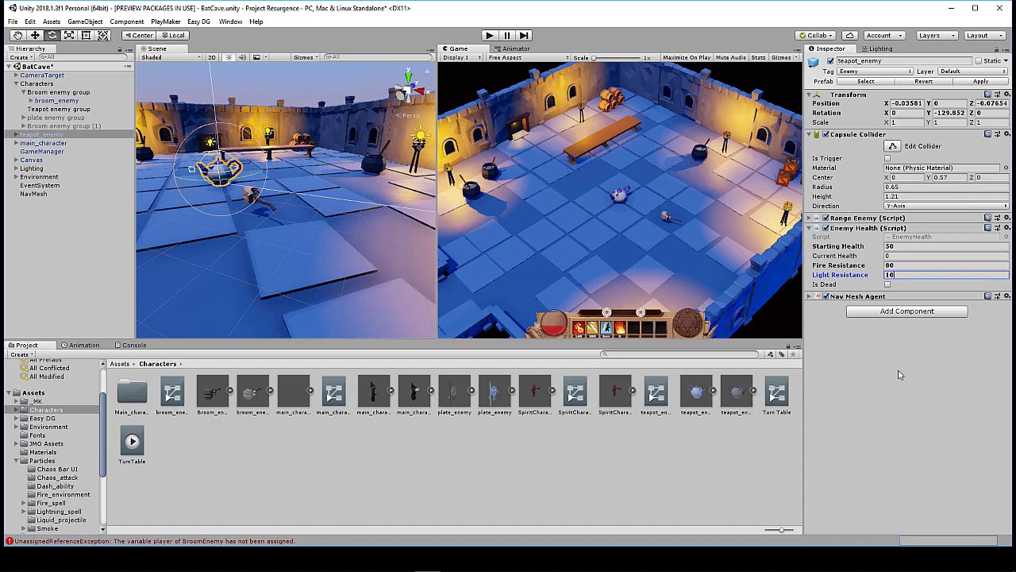
pyautogui.press('Return')
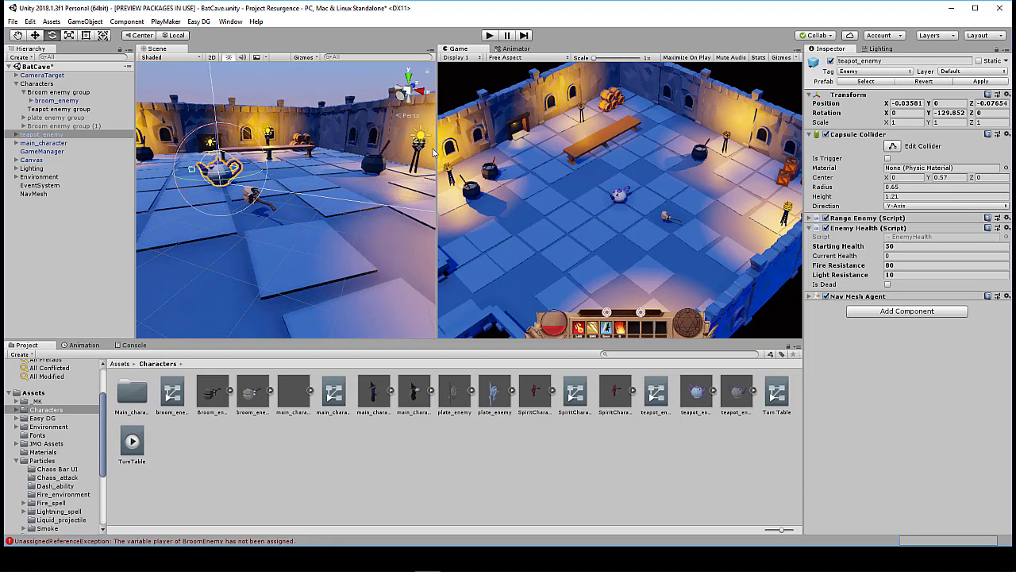
# Step: Frame the teapot enemy in the Scene view and examine it from different angles
pyautogui.keyDown('alt'); pyautogui.moveTo(222, 168); pyautogui.dragTo(293, 190); pyautogui.keyUp('alt')
pyautogui.press('f')
pyautogui.scroll(8, 318, 199)
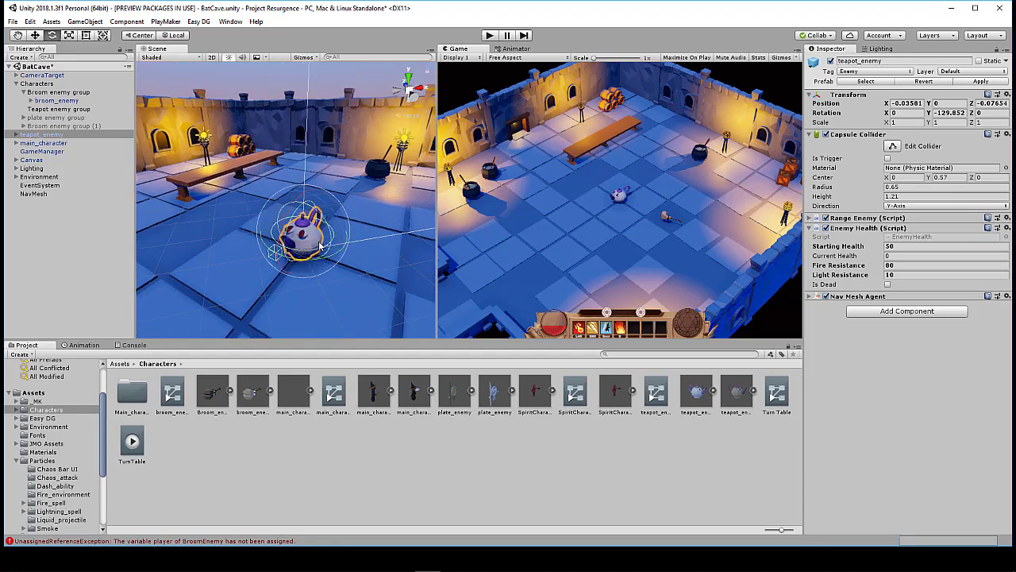
pyautogui.keyDown('alt'); pyautogui.moveTo(304, 298); pyautogui.dragTo(270, 155); pyautogui.keyUp('alt')
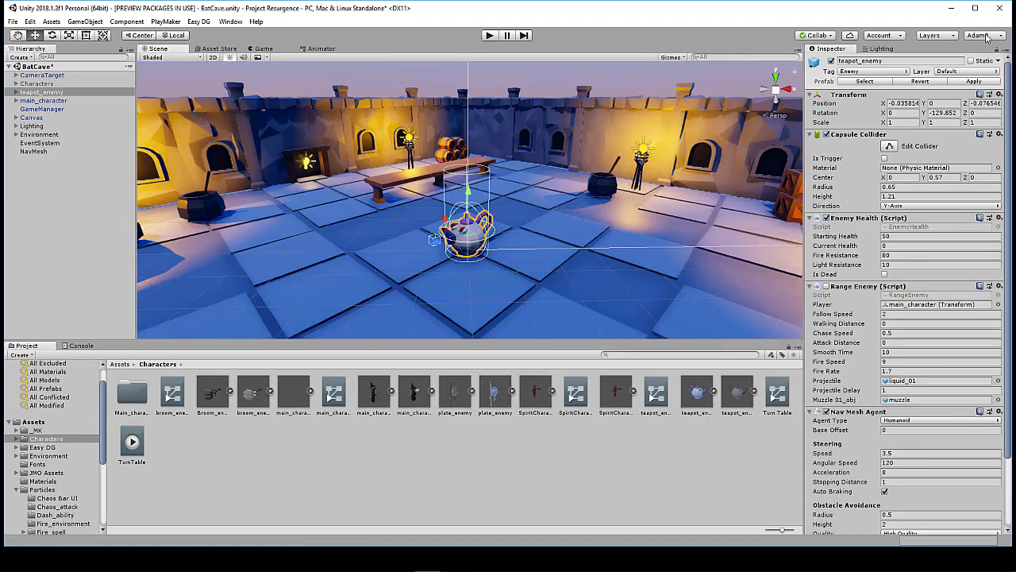
# Step: Try the saved custom editor layouts and settle on the one showing the Scene and Game views side by side
pyautogui.click(984, 36)
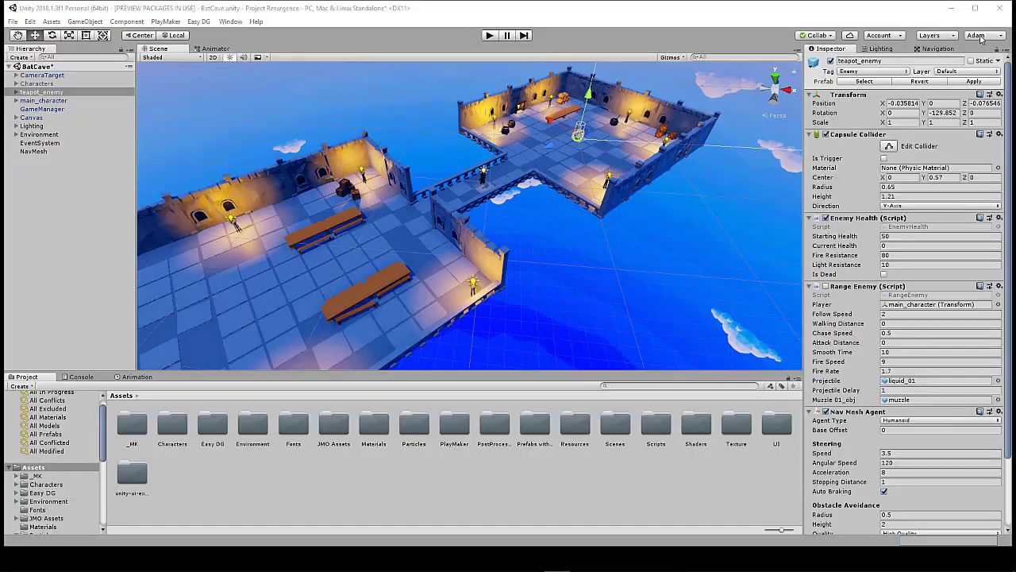
pyautogui.click(979, 36)
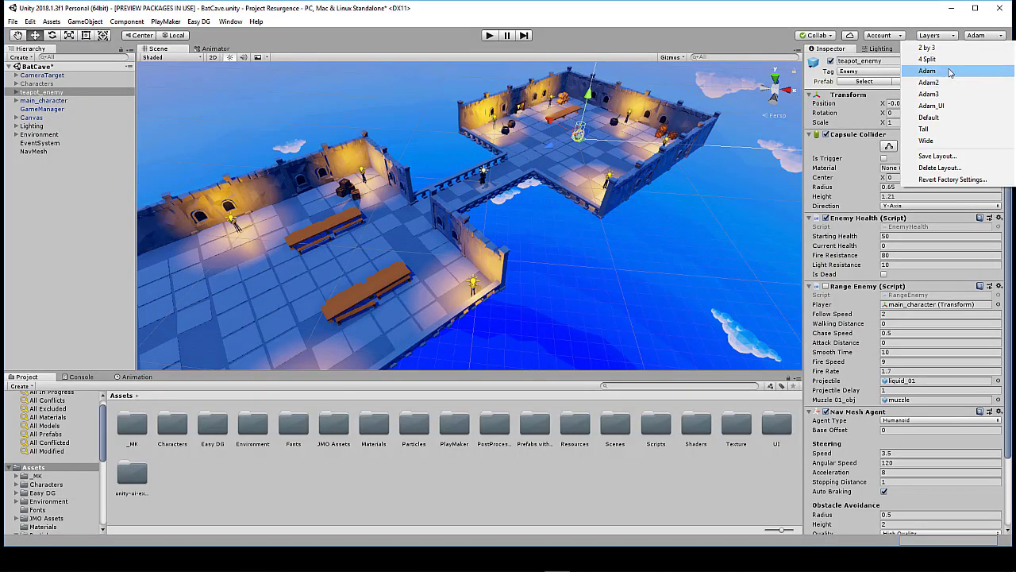
pyautogui.click(948, 69)
pyautogui.click(978, 36)
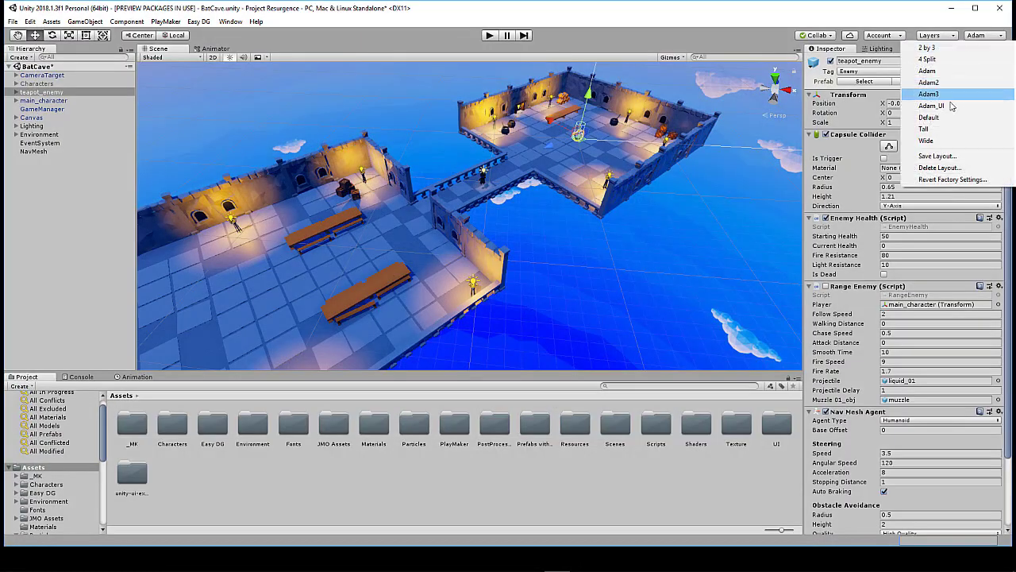
pyautogui.click(948, 91)
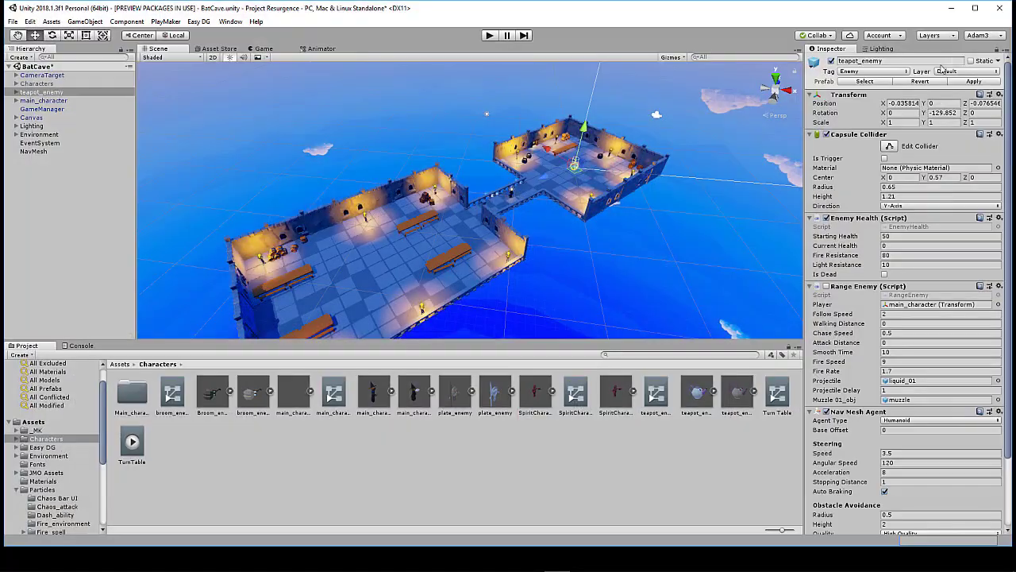
pyautogui.click(978, 36)
pyautogui.click(949, 82)
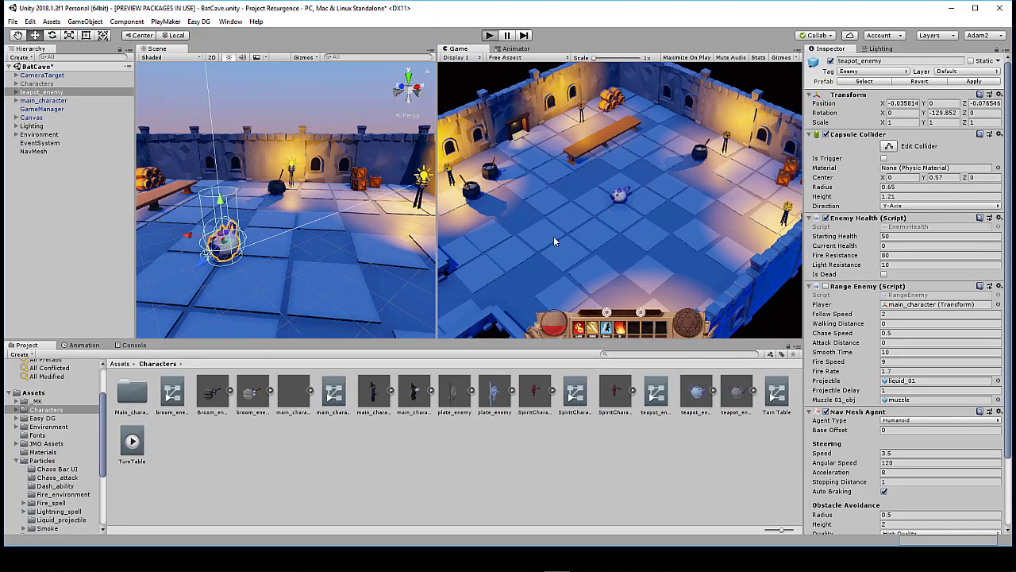
# Step: Run the game, walk the main character up to the teapot enemy and cast fire spells at it repeatedly to test its fire resistance
pyautogui.hotkey('ctrl', 'p')
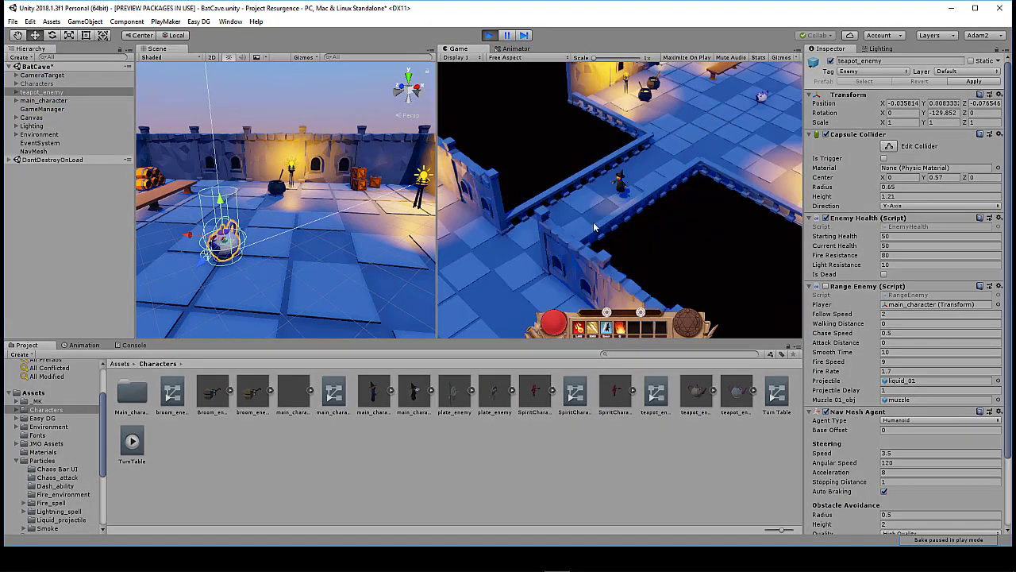
pyautogui.hotkey('w', 'd')
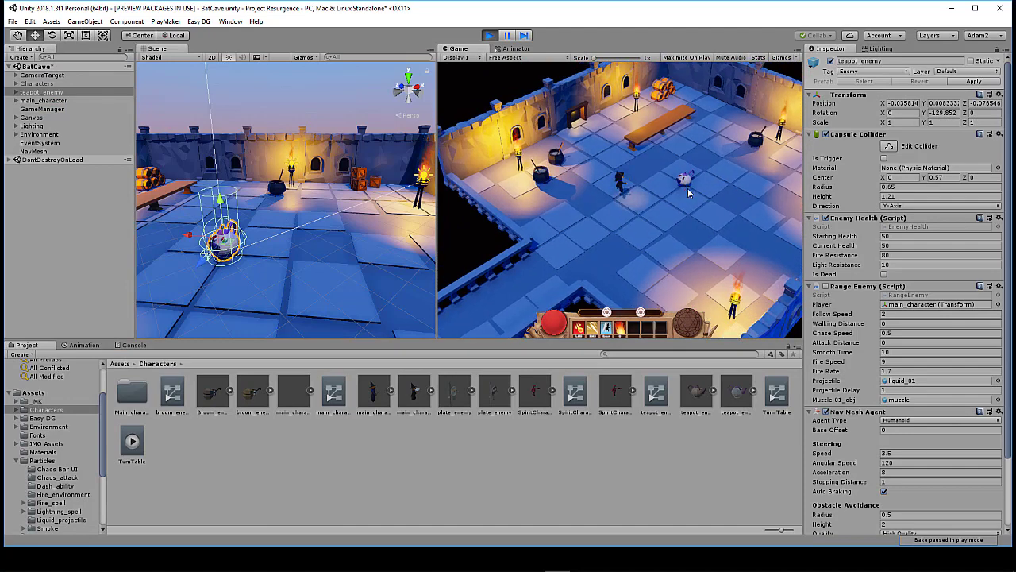
pyautogui.click(688, 183)
pyautogui.click(689, 183)
pyautogui.click(689, 183)
pyautogui.click(688, 183)
pyautogui.click(688, 183)
pyautogui.click(688, 183)
pyautogui.click(689, 182)
pyautogui.click(689, 183)
pyautogui.click(689, 183)
pyautogui.click(688, 183)
pyautogui.click(688, 183)
pyautogui.click(688, 183)
pyautogui.click(688, 182)
pyautogui.click(688, 182)
pyautogui.click(688, 183)
# Step: Back the main character away, keep casting spells at the teapot enemy until it dies, and stop the game
pyautogui.press('a')
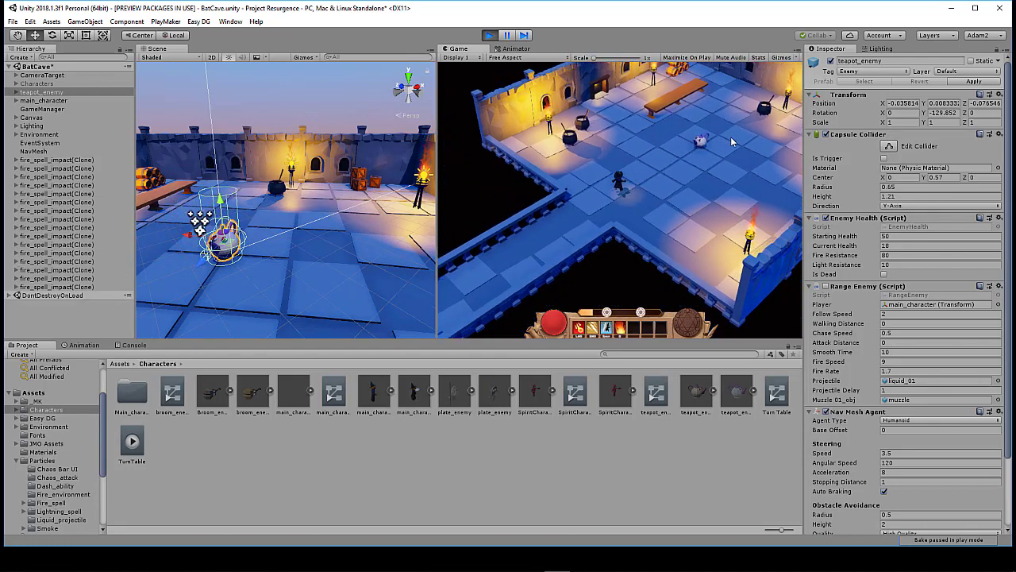
pyautogui.click(716, 173)
pyautogui.click(714, 172)
pyautogui.click(713, 177)
pyautogui.click(710, 180)
pyautogui.click(713, 180)
pyautogui.click(712, 181)
pyautogui.click(712, 181)
pyautogui.click(712, 180)
pyautogui.click(712, 180)
pyautogui.click(712, 181)
pyautogui.click(712, 181)
pyautogui.press('s')
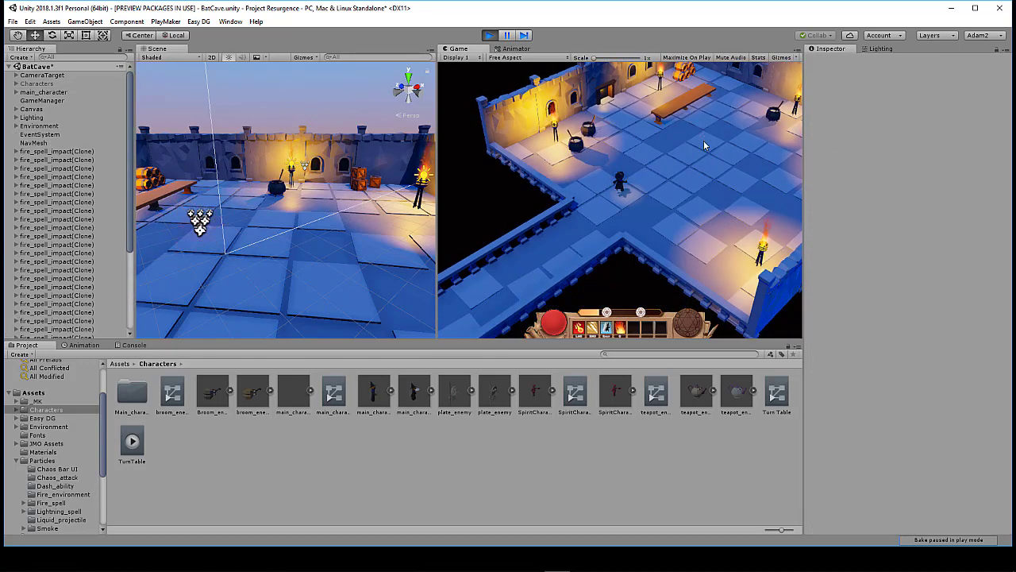
pyautogui.click(491, 36)
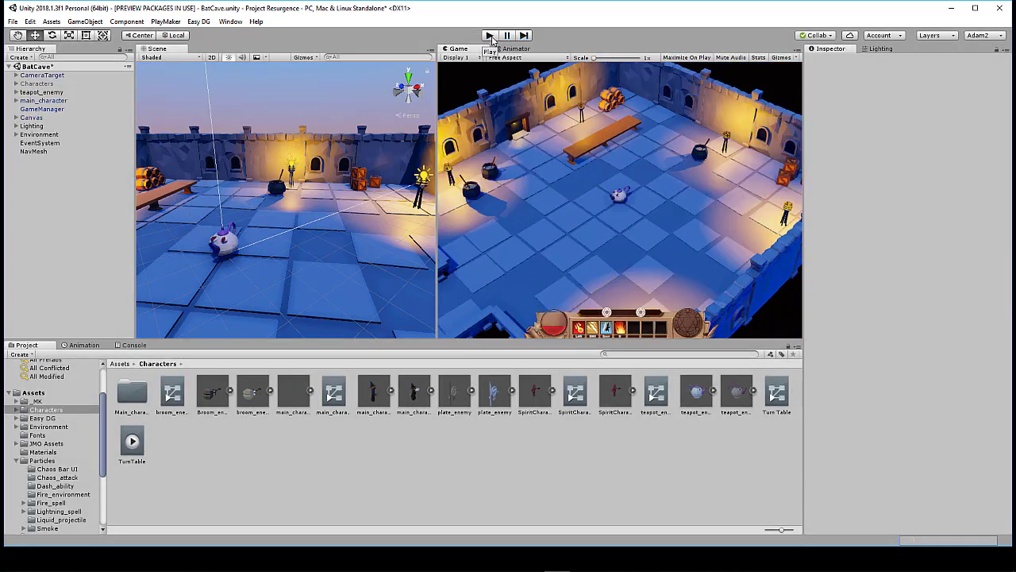
# Step: Preview the attack_01 and death_01 animation clips of the teapot_enemy model asset
pyautogui.click(736, 391)
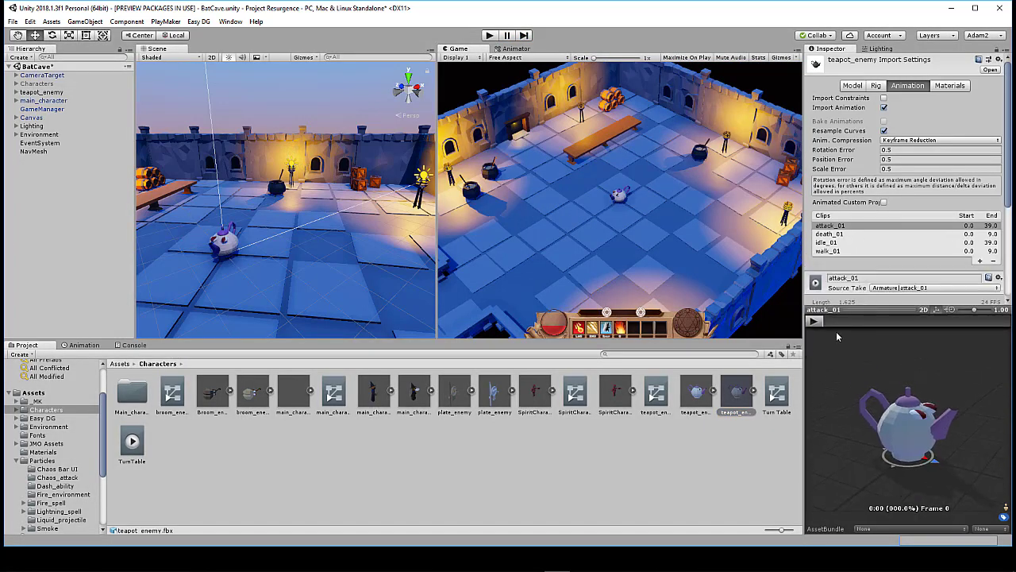
pyautogui.click(815, 320)
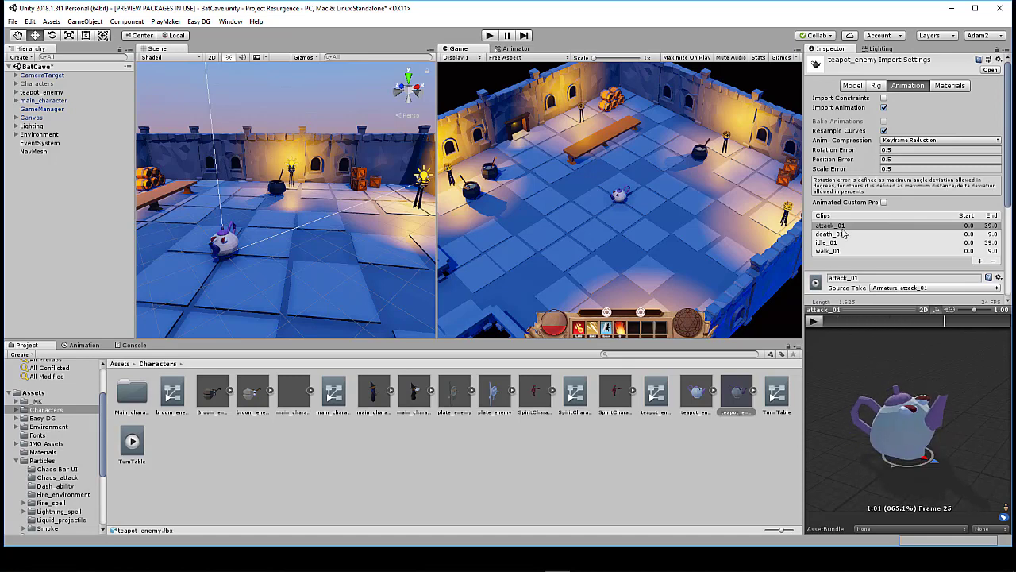
pyautogui.click(844, 234)
pyautogui.click(814, 322)
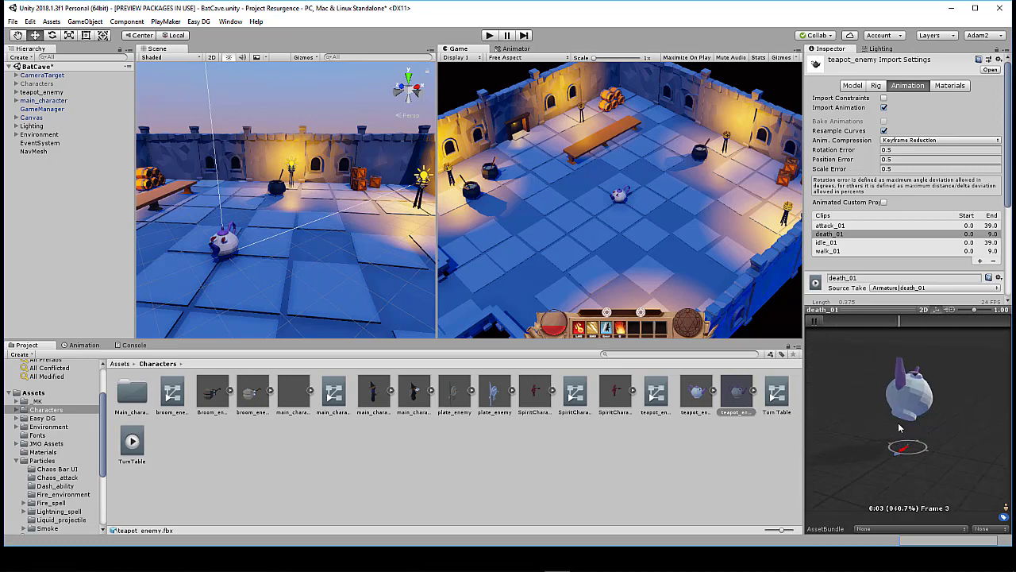
pyautogui.click(815, 321)
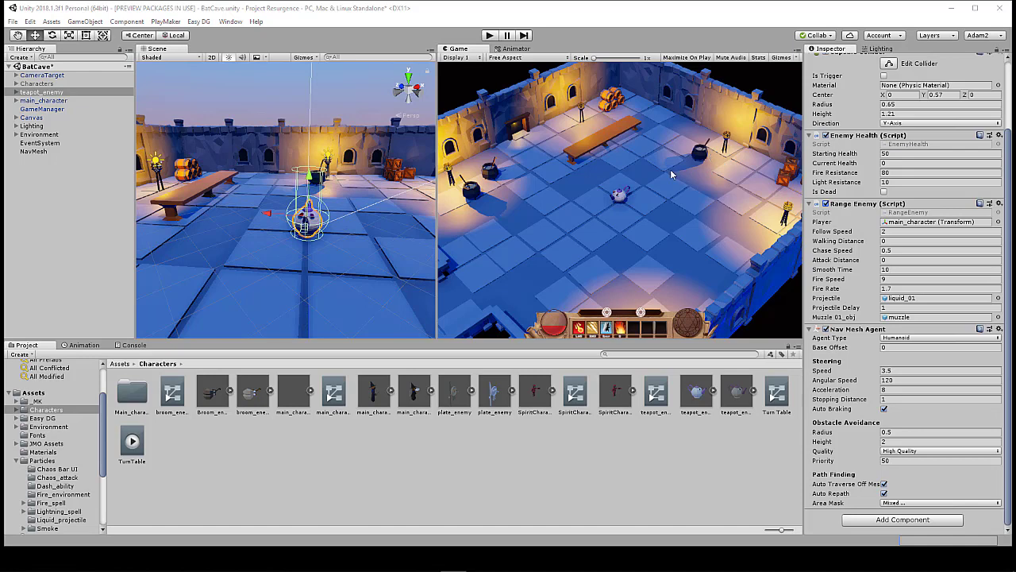
# Step: Run the game and move the main character around the teapot enemy to examine how it turns towards the player
pyautogui.click(490, 37)
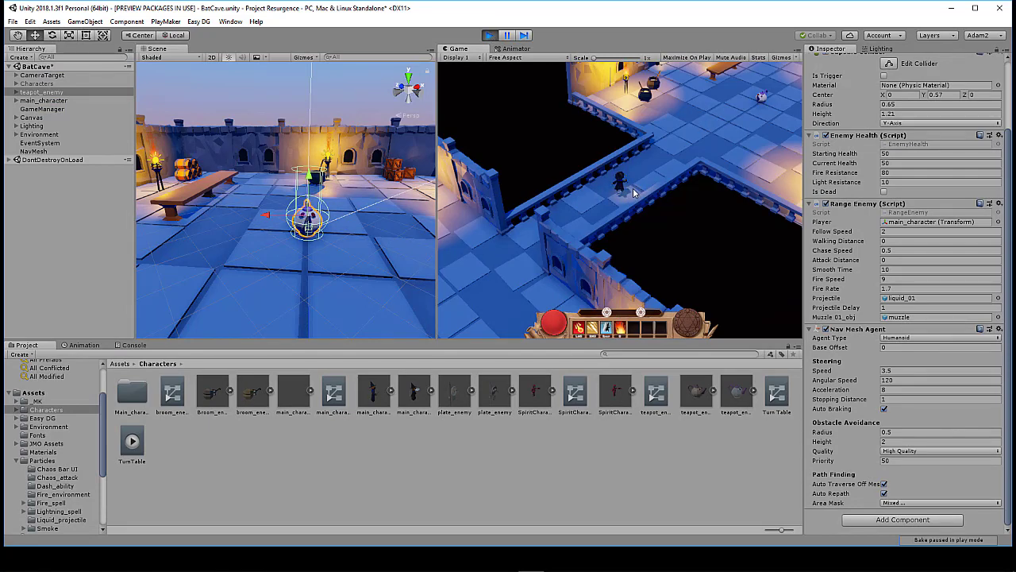
pyautogui.press('w')
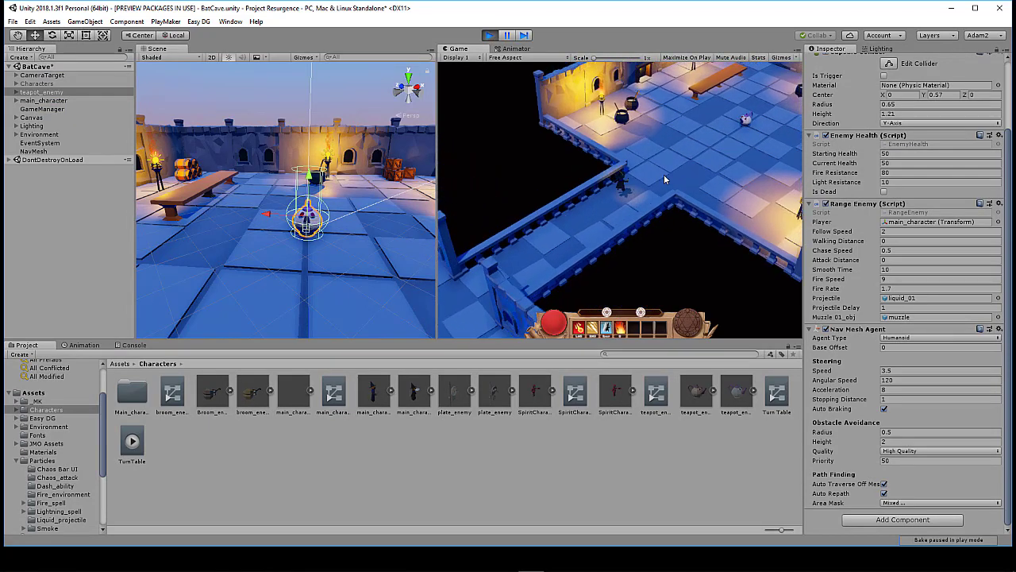
pyautogui.press('w')
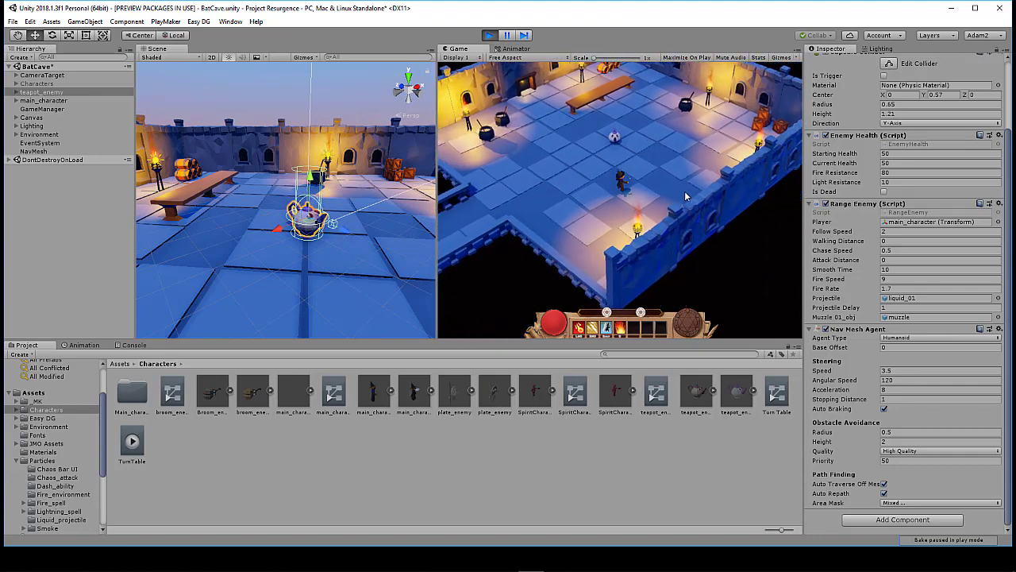
pyautogui.press('a')
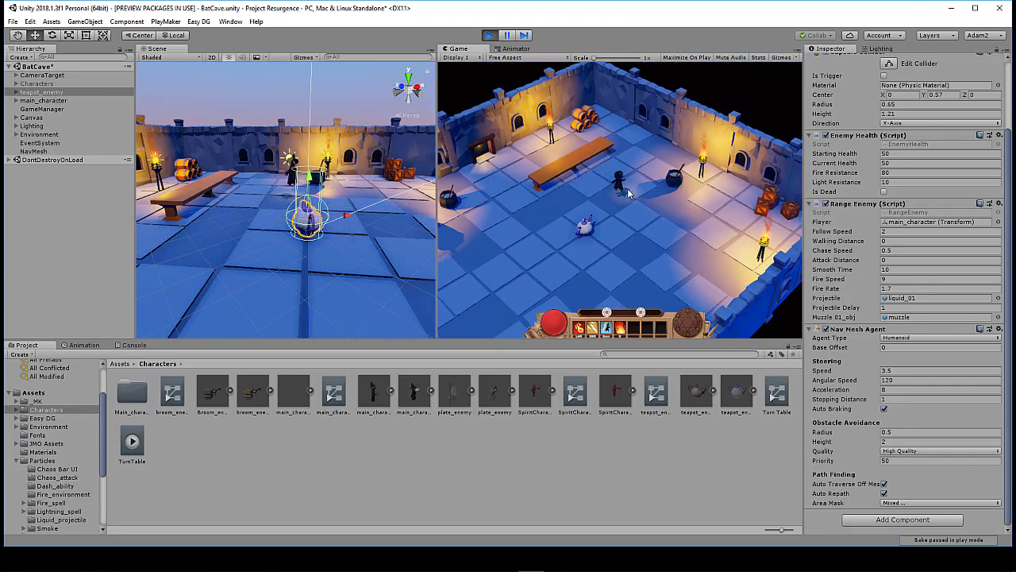
pyautogui.press('s')
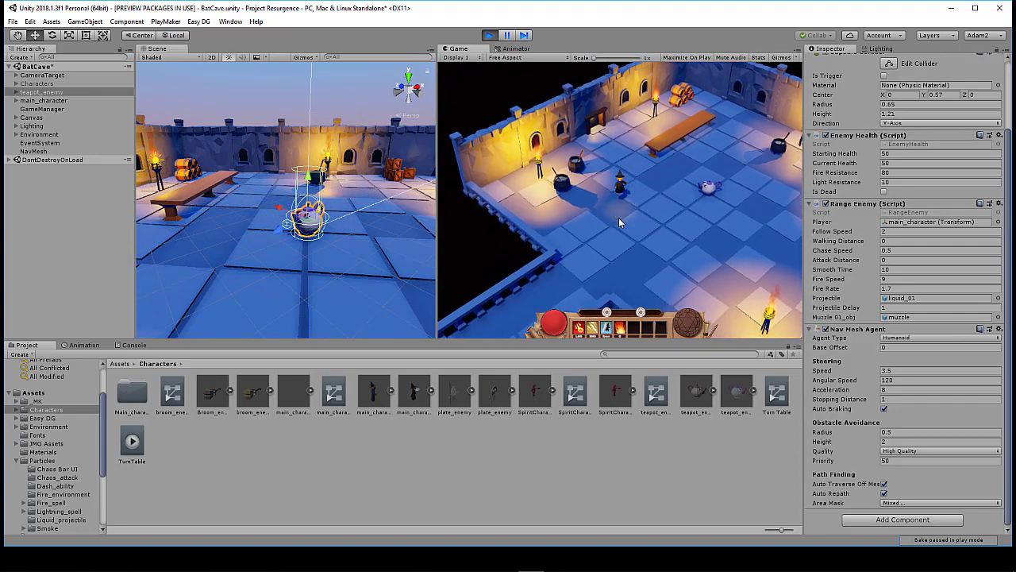
pyautogui.press('d')
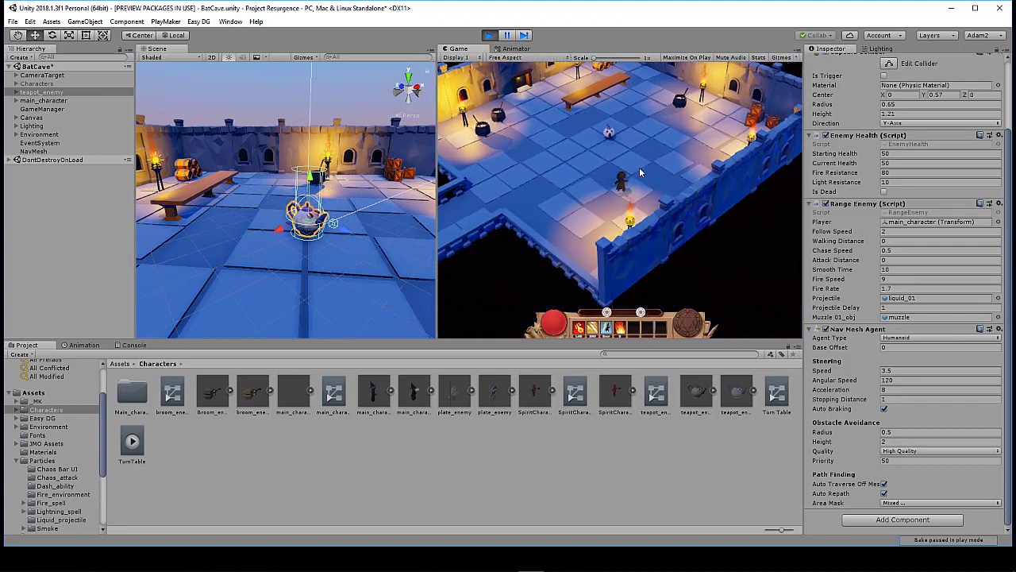
pyautogui.press('a')
pyautogui.press('w')
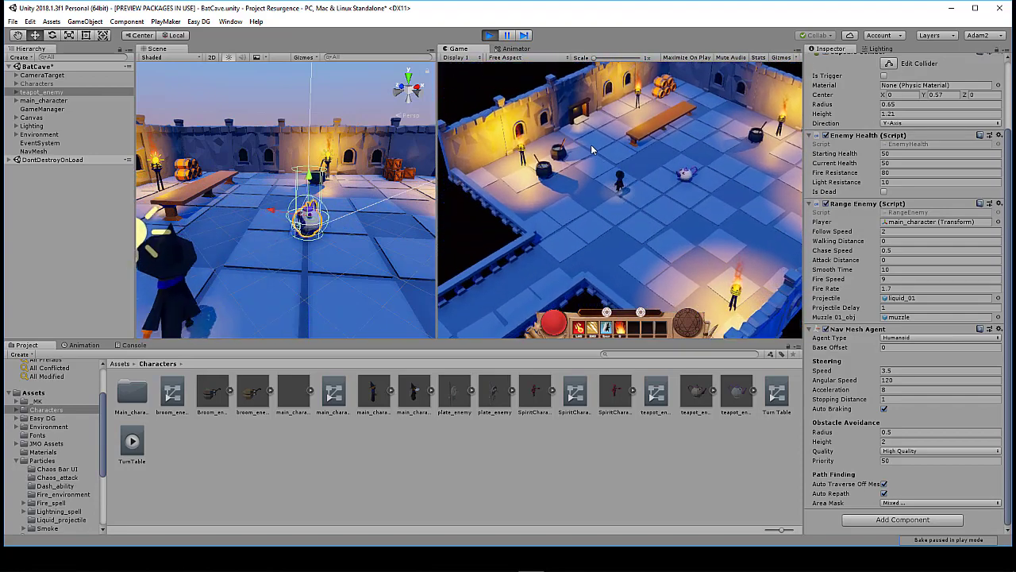
pyautogui.press('d')
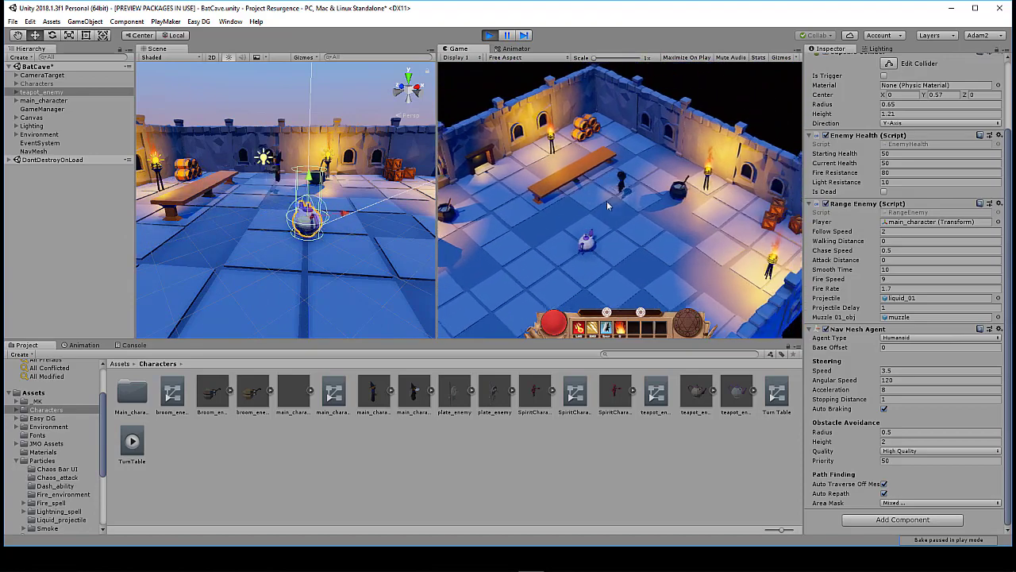
pyautogui.press('s')
pyautogui.press('s')
pyautogui.press('a')
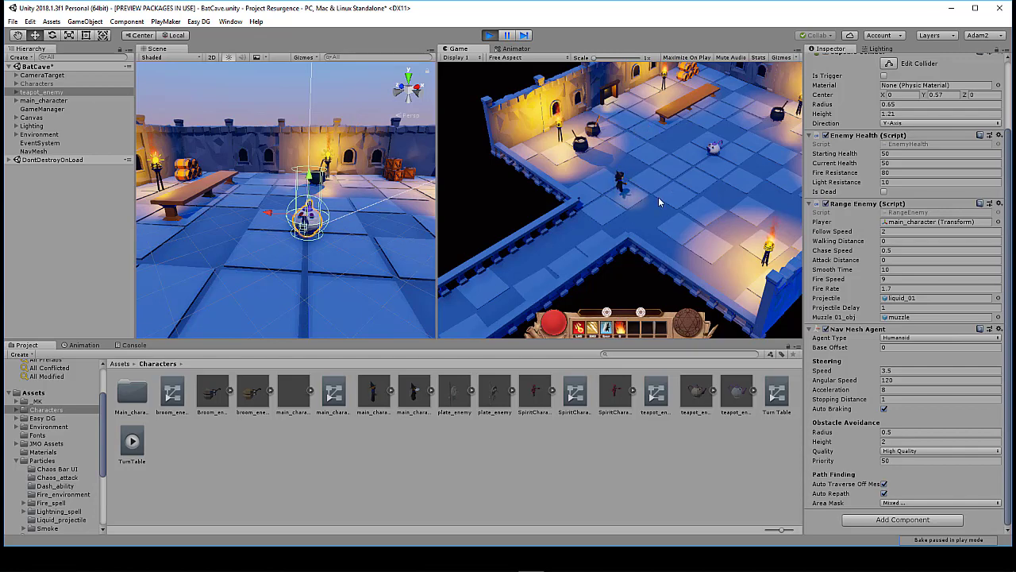
pyautogui.press('d')
pyautogui.press('s')
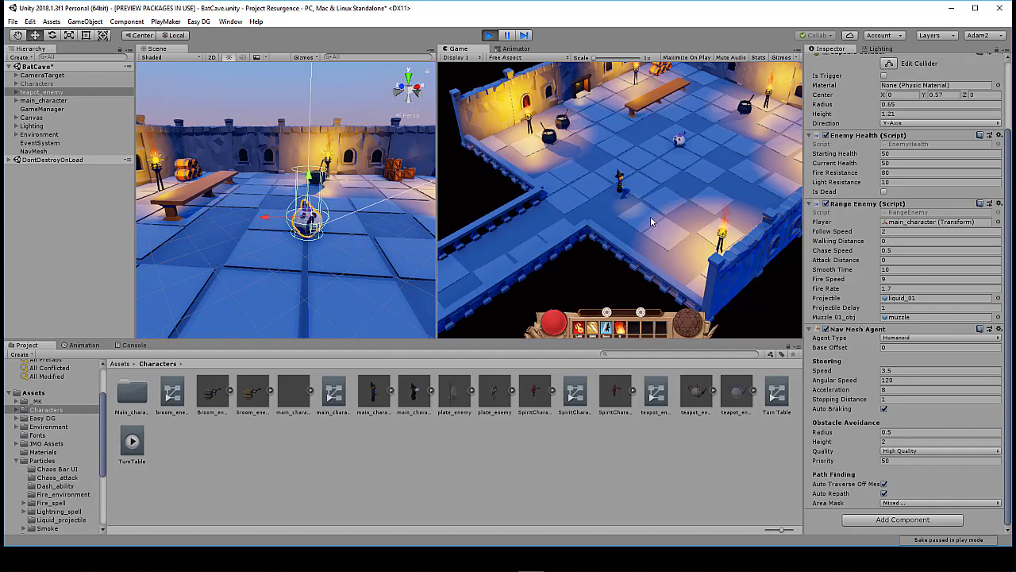
# Step: Set the teapot_enemy's Walking Distance to 10 in its Range Enemy script while the game runs
pyautogui.click(895, 241)
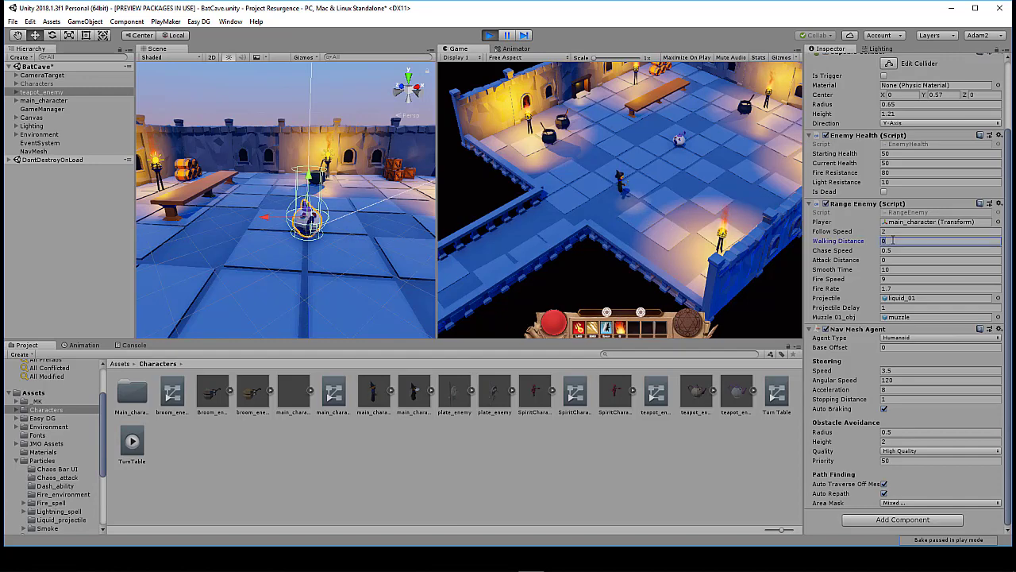
pyautogui.write('10')
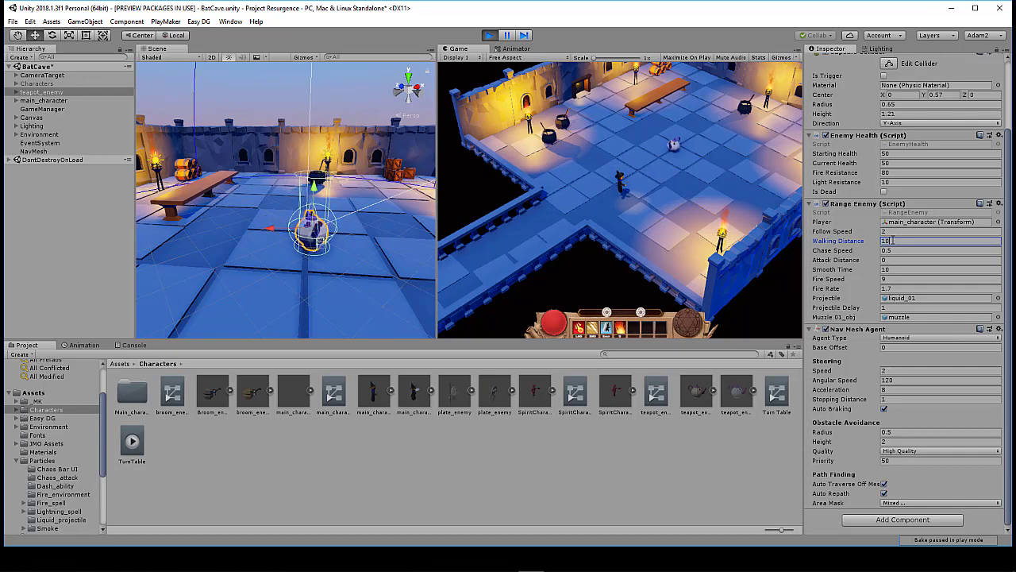
pyautogui.click(661, 233)
# Step: Lead the teapot enemy around the room with the main character to test its following behaviour
pyautogui.press('d')
pyautogui.press('w')
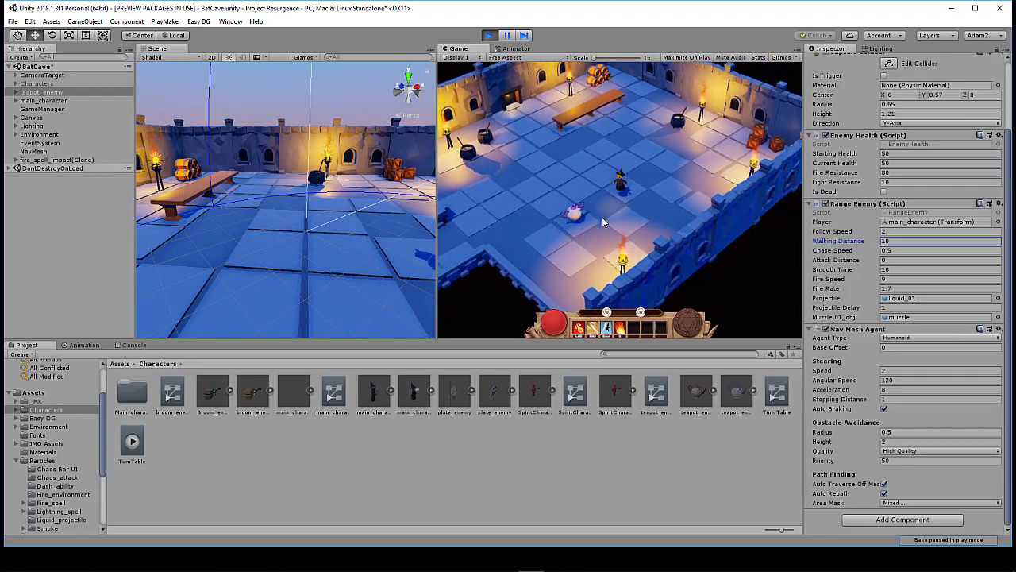
pyautogui.press('a')
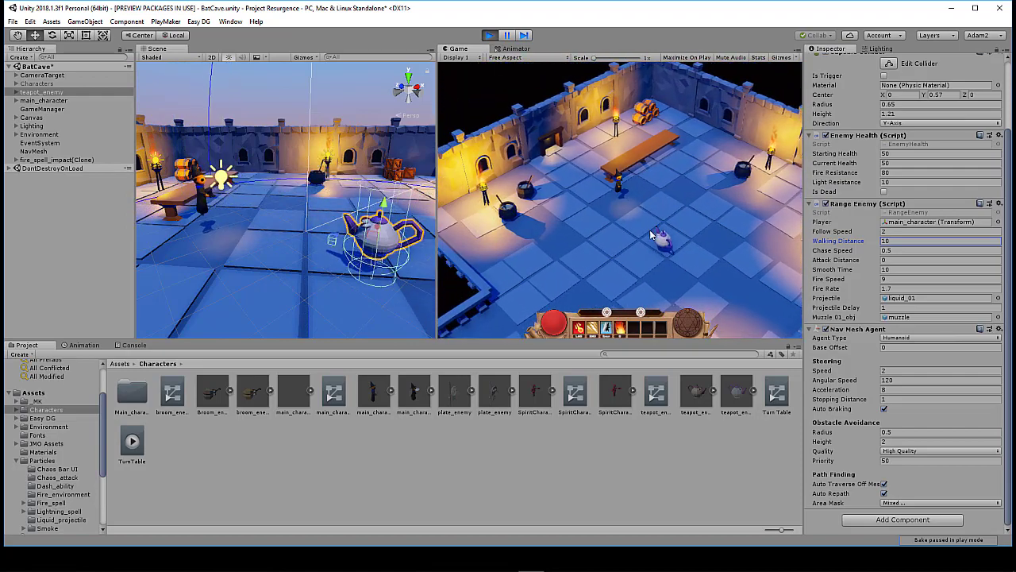
pyautogui.press('s')
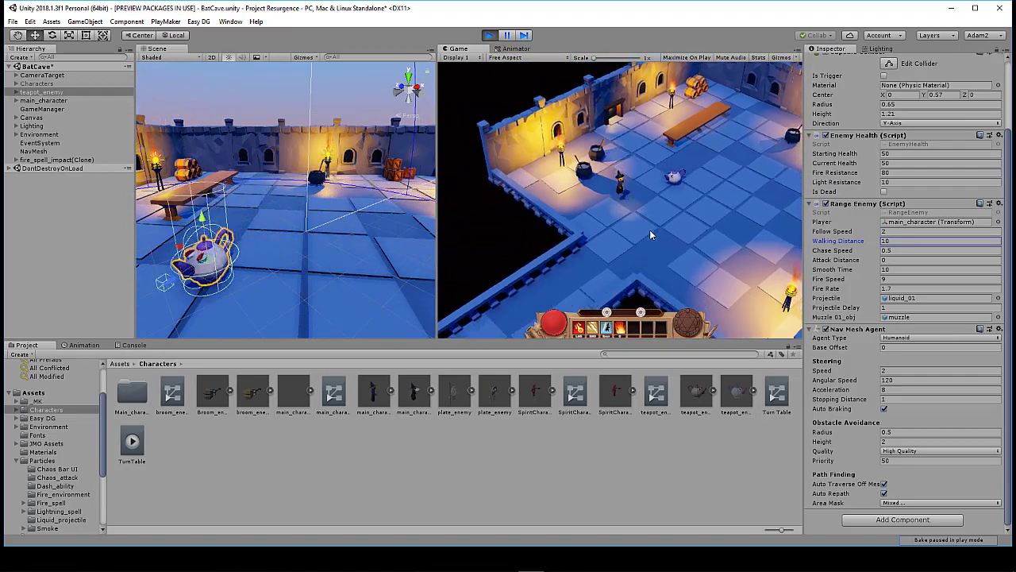
pyautogui.press('d')
pyautogui.press('w')
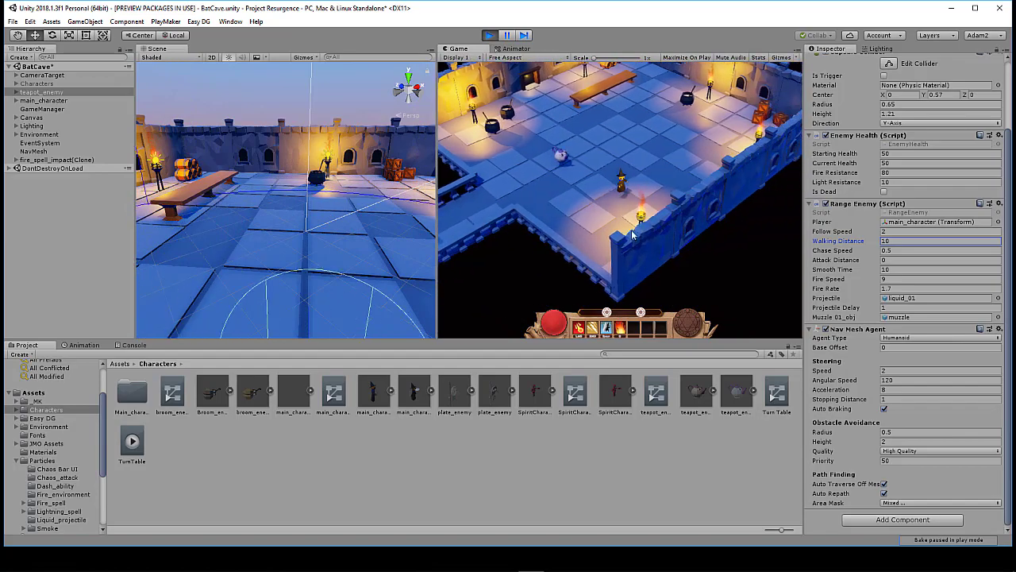
pyautogui.press('a')
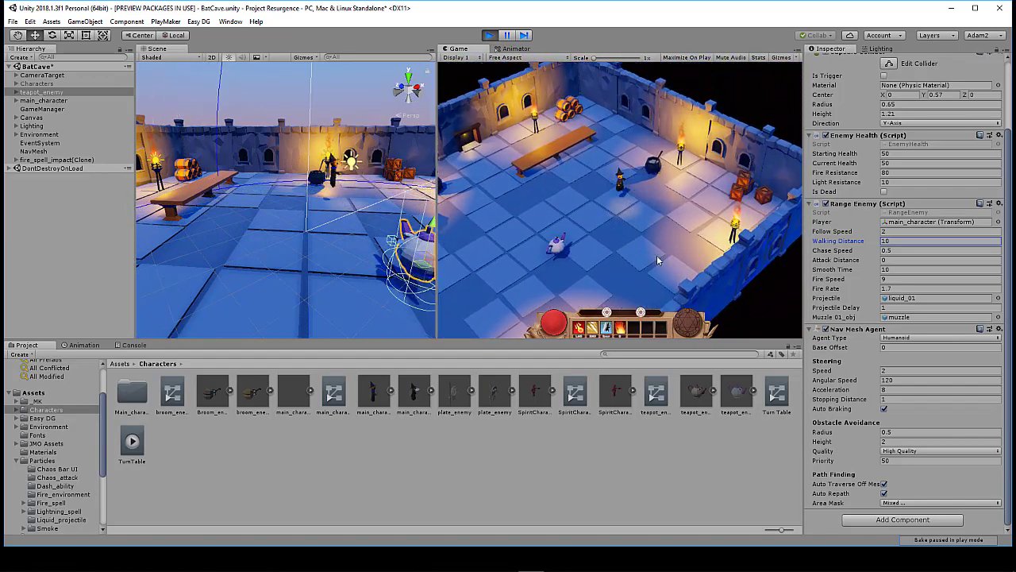
pyautogui.press('s')
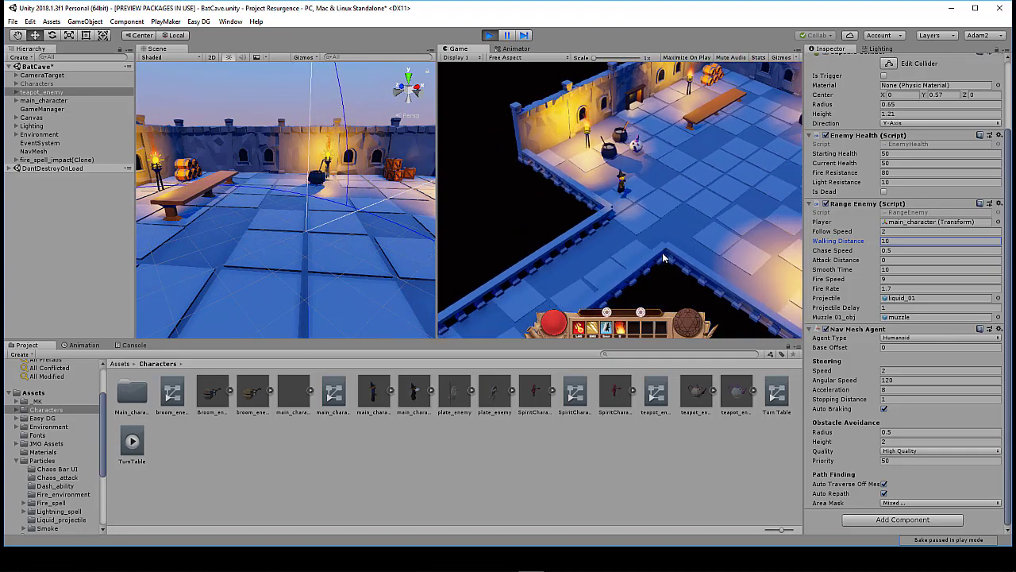
pyautogui.press('d')
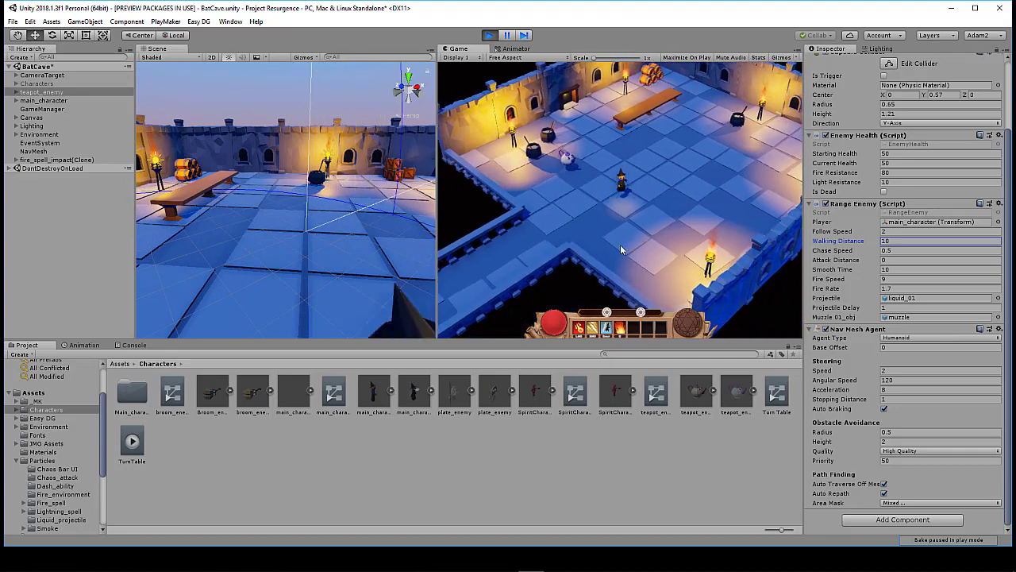
pyautogui.press('w')
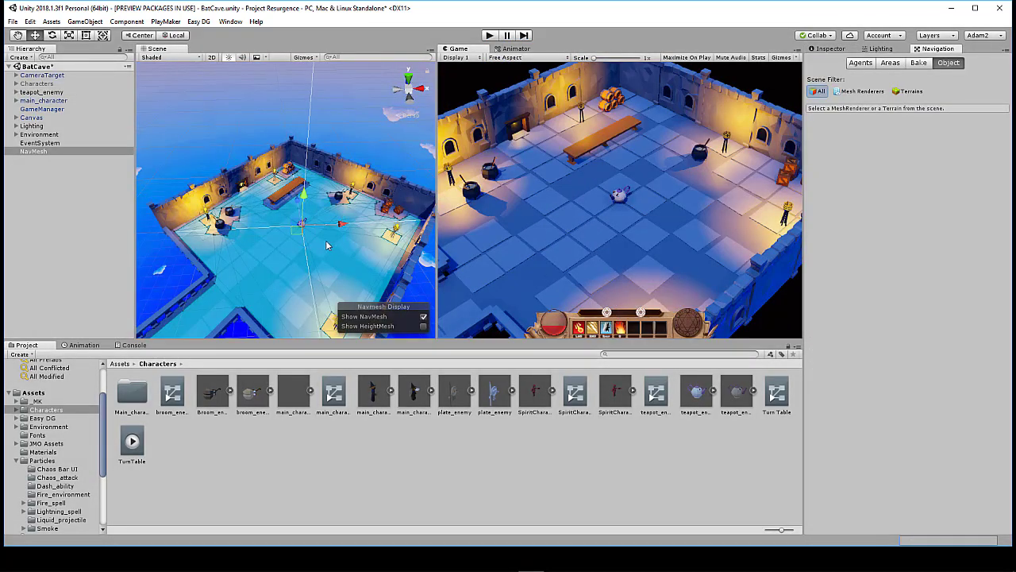
# Step: Examine the NavMesh's walkable area in the Scene view around the cauldrons, bench, torches and crates
pyautogui.scroll(5, 327, 254)
pyautogui.moveTo(328, 255); pyautogui.dragTo(303, 201, button='middle')
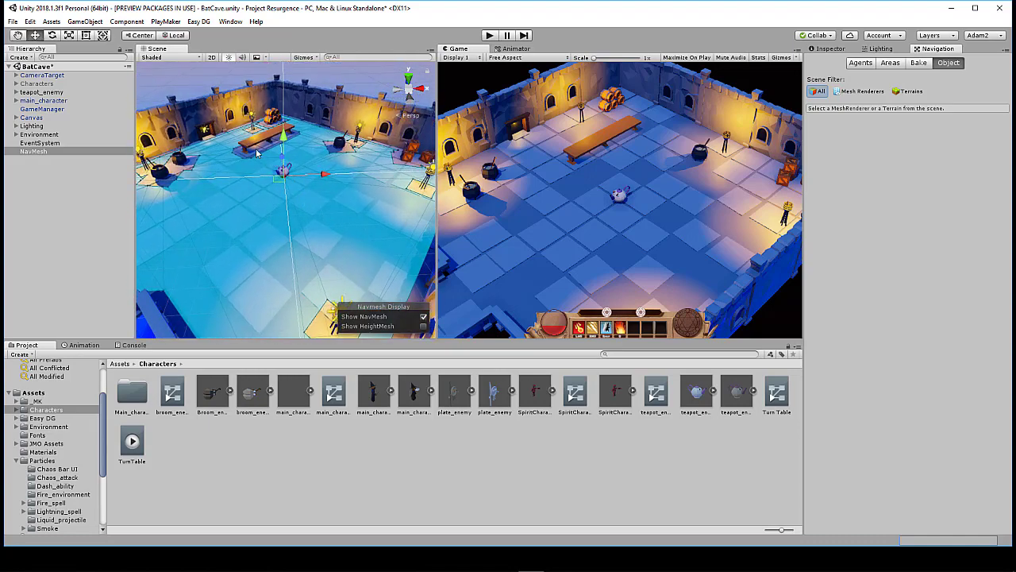
pyautogui.keyDown('alt'); pyautogui.moveTo(249, 150); pyautogui.dragTo(330, 178); pyautogui.keyUp('alt')
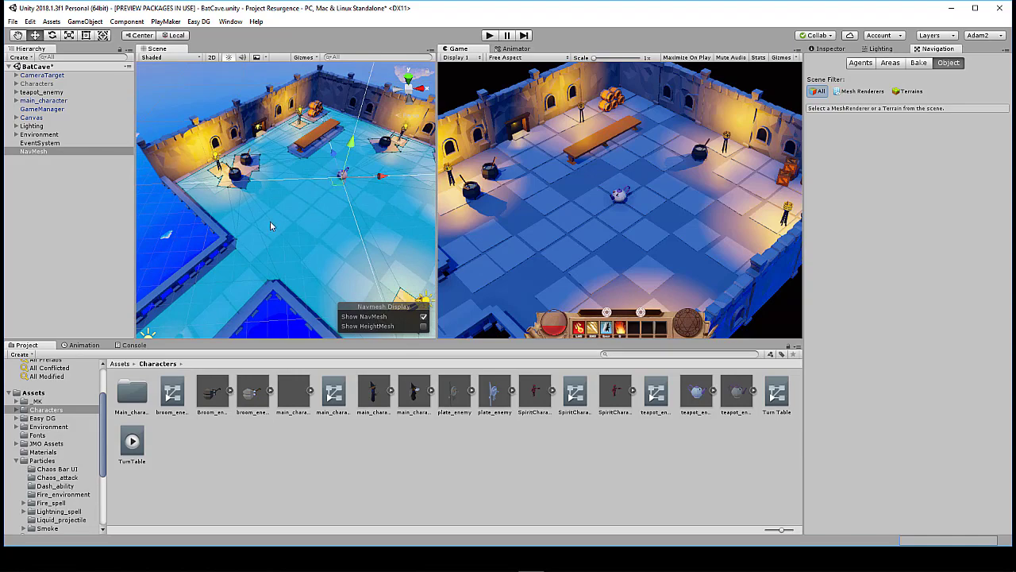
pyautogui.keyDown('alt'); pyautogui.moveTo(270, 226); pyautogui.dragTo(291, 229); pyautogui.keyUp('alt')
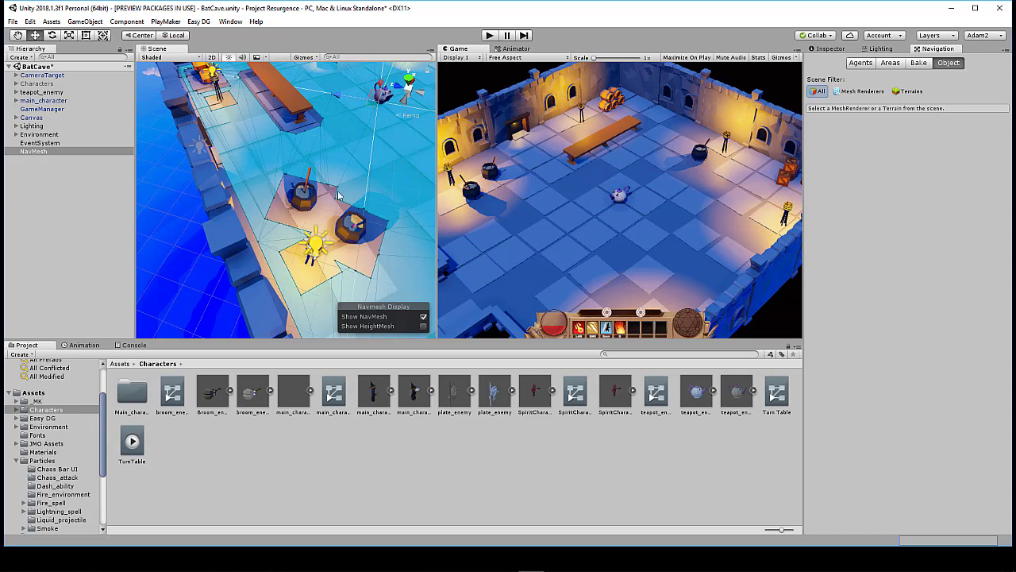
pyautogui.keyDown('alt'); pyautogui.moveTo(396, 215); pyautogui.dragTo(245, 184); pyautogui.keyUp('alt')
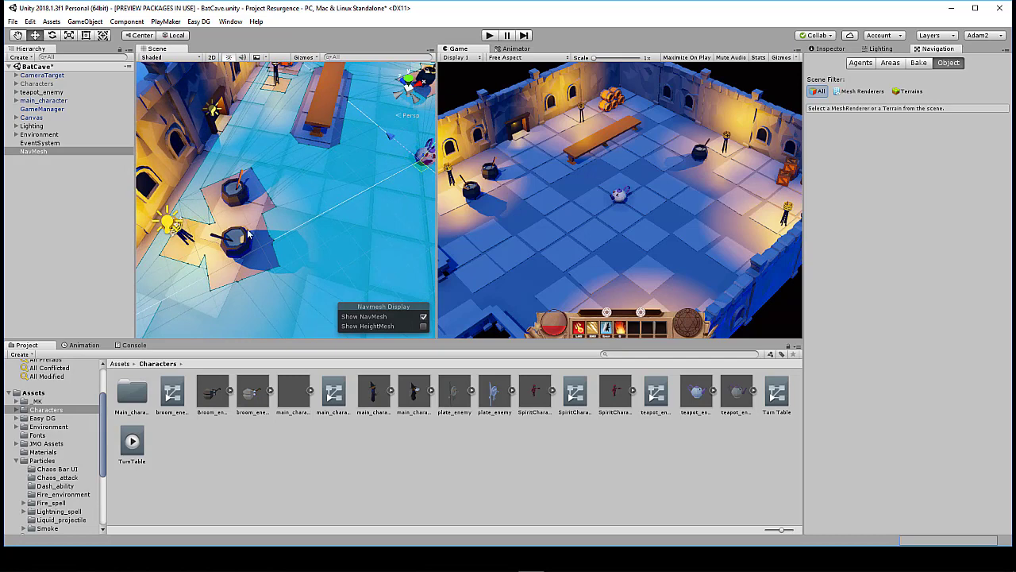
pyautogui.keyDown('alt'); pyautogui.moveTo(288, 230); pyautogui.dragTo(216, 210); pyautogui.keyUp('alt')
pyautogui.scroll(-2, 227, 214)
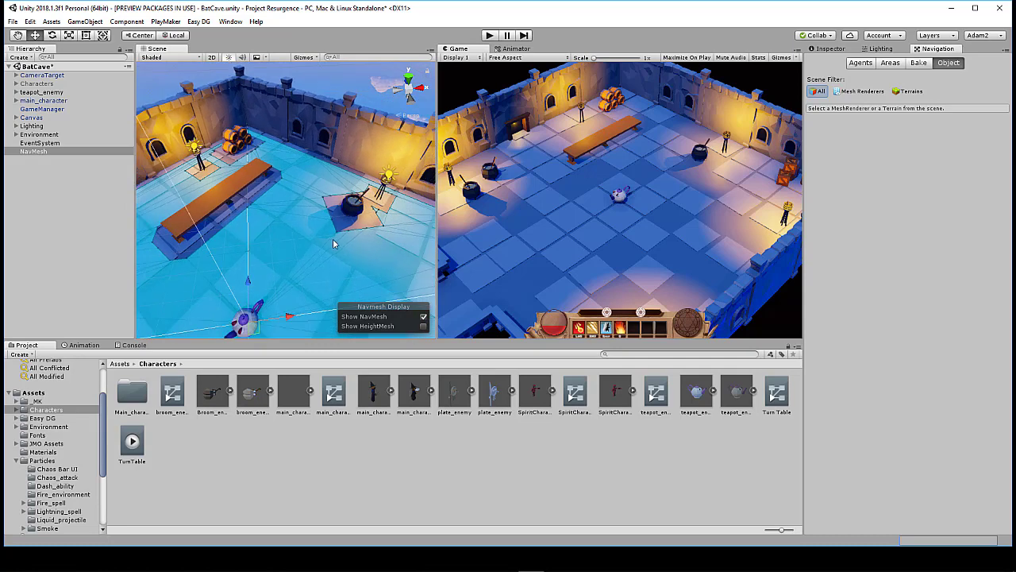
pyautogui.keyDown('alt'); pyautogui.moveTo(333, 243); pyautogui.dragTo(268, 221); pyautogui.keyUp('alt')
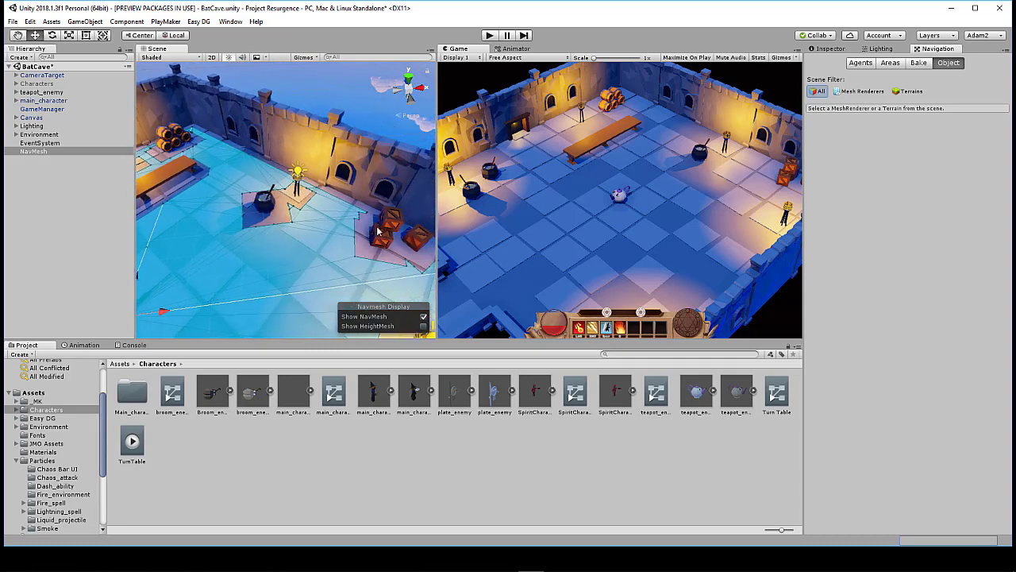
# Step: Examine the NavMesh coverage across the main room, the connecting corridor and the neighbouring room in the Scene view
pyautogui.scroll(-2, 288, 275)
pyautogui.moveTo(306, 272); pyautogui.dragTo(316, 220, button='middle')
pyautogui.scroll(-3, 367, 235)
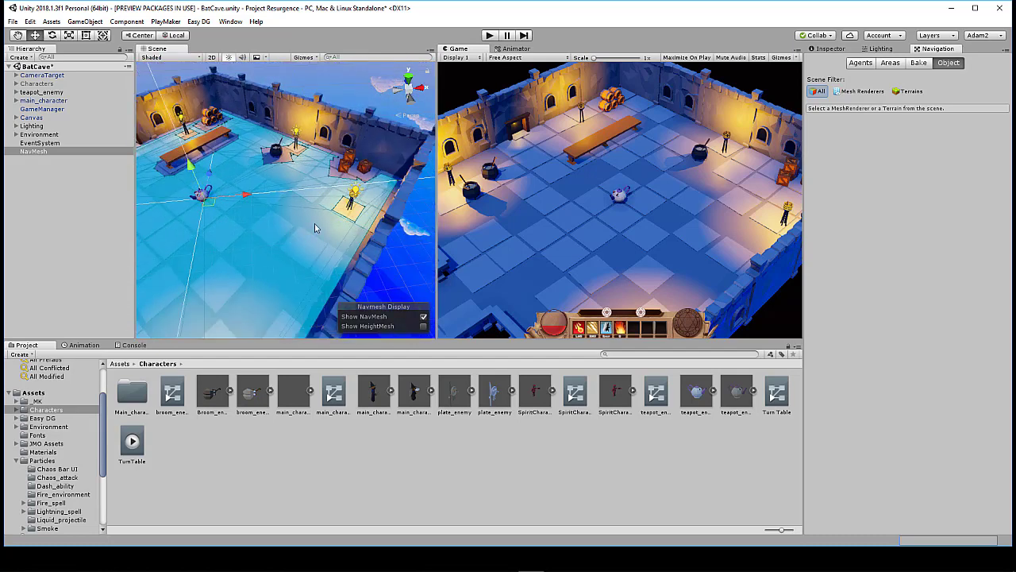
pyautogui.moveTo(254, 250); pyautogui.dragTo(365, 233, button='middle')
pyautogui.scroll(-2, 344, 220)
pyautogui.moveTo(291, 259); pyautogui.dragTo(323, 221, button='middle')
pyautogui.scroll(-3, 300, 217)
pyautogui.moveTo(338, 234)
pyautogui.keyDown('alt'); pyautogui.mouseDown()
pyautogui.moveTo(310, 220)
pyautogui.moveTo(345, 220)
pyautogui.mouseUp(); pyautogui.keyUp('alt')
pyautogui.keyDown('alt'); pyautogui.moveTo(225, 253); pyautogui.dragTo(332, 254); pyautogui.keyUp('alt')
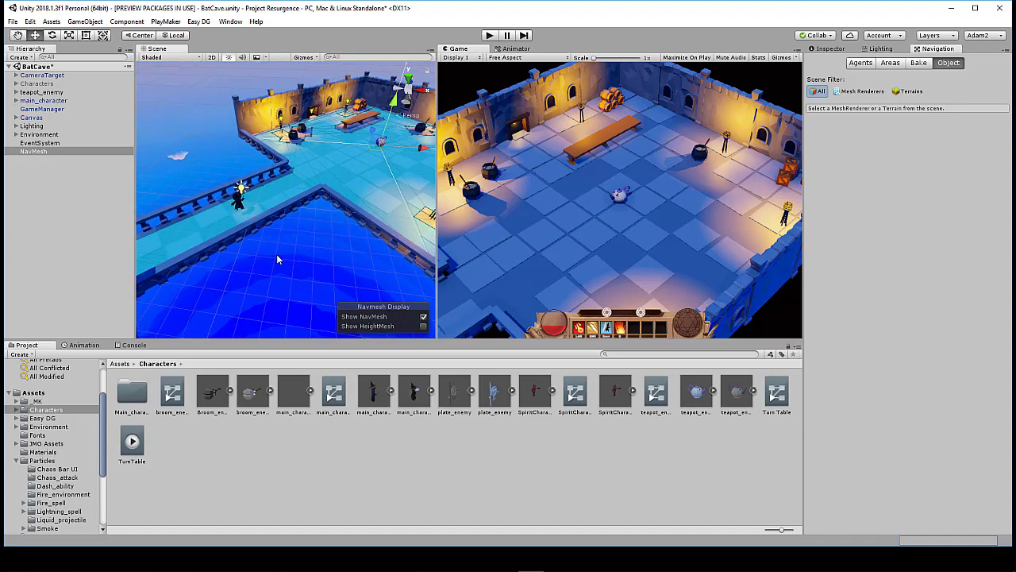
pyautogui.moveTo(256, 221); pyautogui.dragTo(233, 246, button='middle')
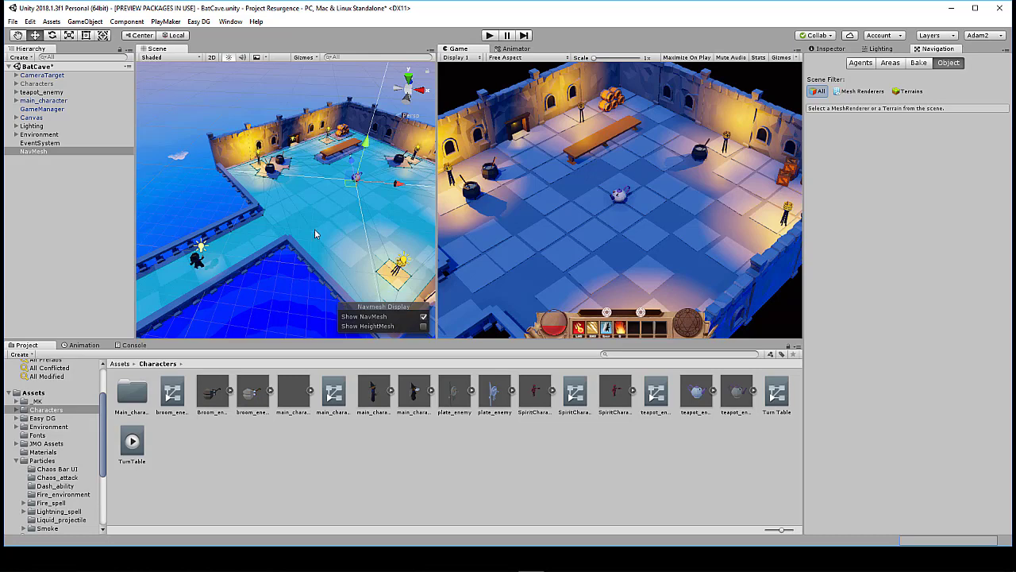
pyautogui.moveTo(314, 229); pyautogui.dragTo(303, 248, button='middle')
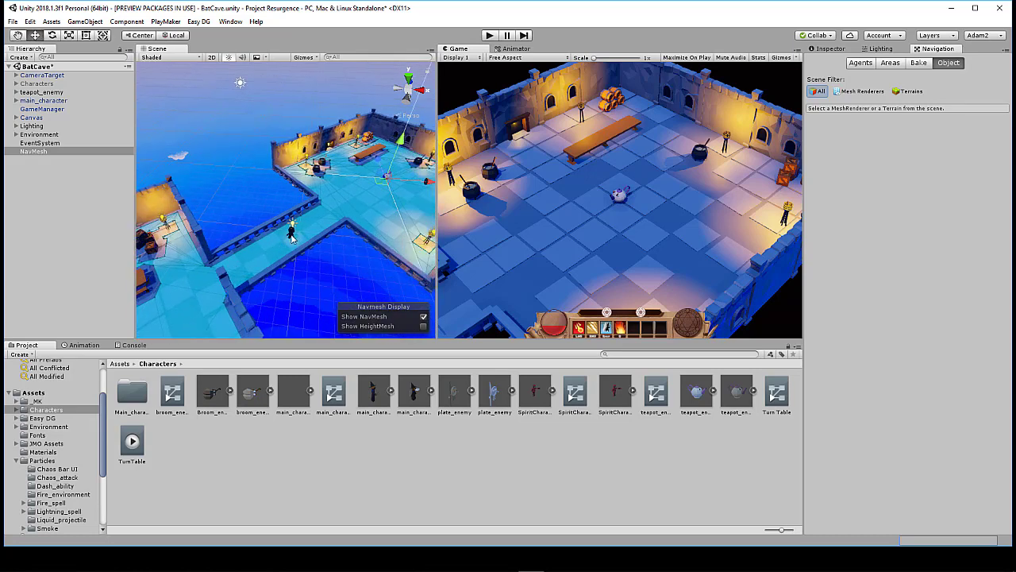
pyautogui.press('alt')
pyautogui.keyDown('alt'); pyautogui.moveTo(278, 238); pyautogui.dragTo(364, 179); pyautogui.keyUp('alt')
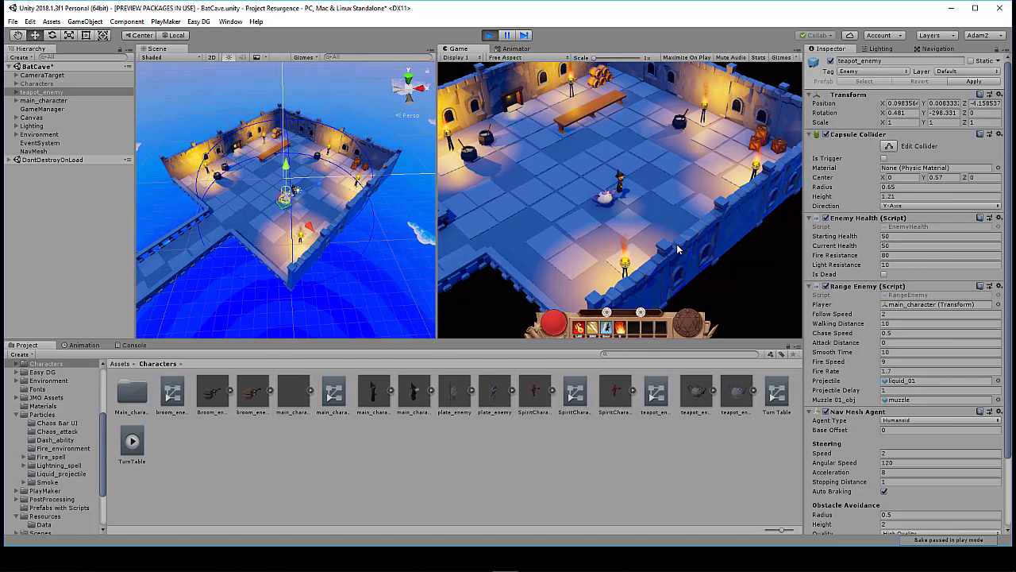
# Step: Set the teapot_enemy's Attack Distance to 5 in its Range Enemy script, and run the game to test its ranged attack
pyautogui.click(856, 347)
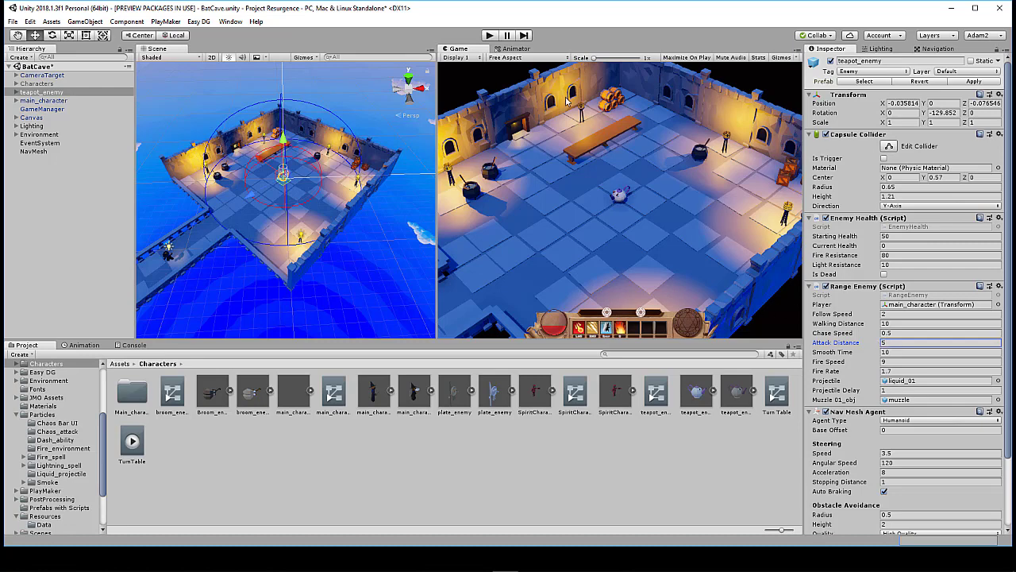
pyautogui.click(490, 35)
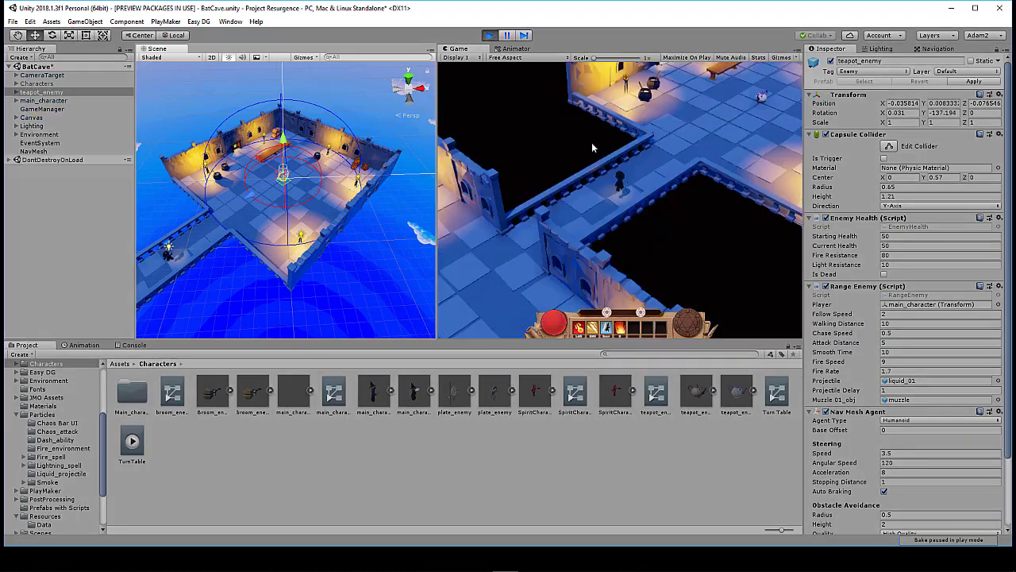
pyautogui.press('w')
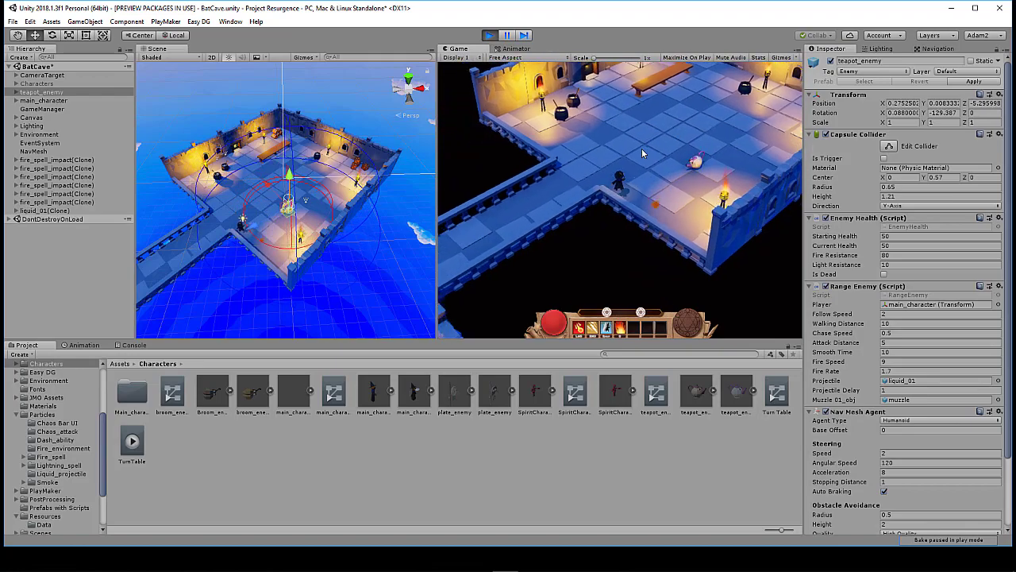
pyautogui.press('d')
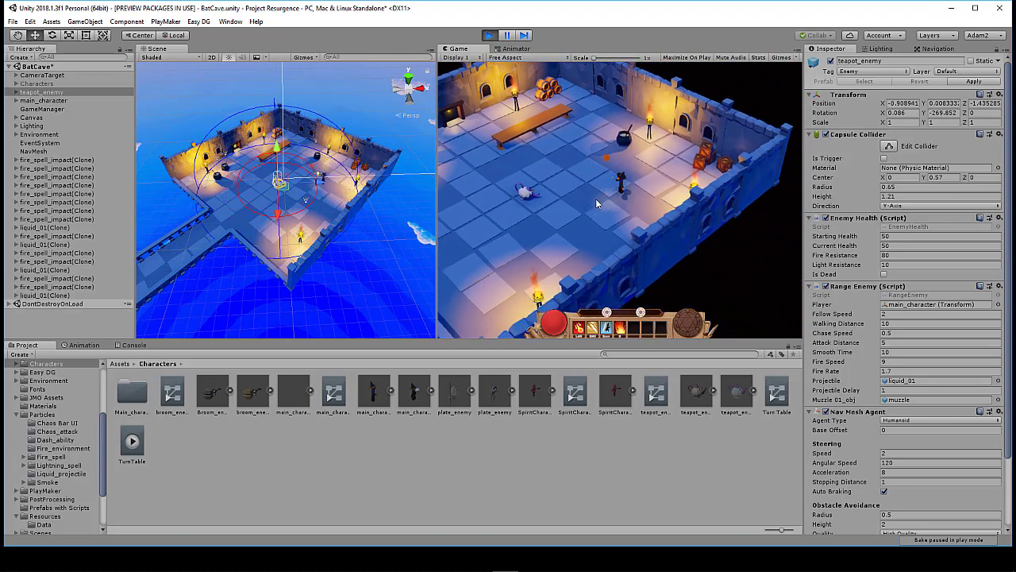
pyautogui.hotkey('ctrl', 'p')
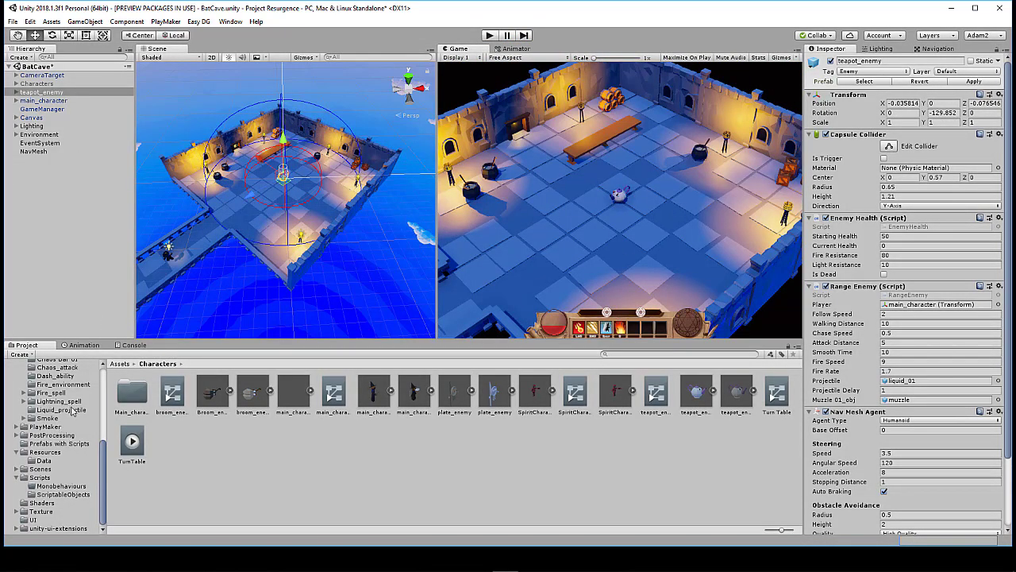
# Step: Place the liquid_01 prefab from the Liquid_projectile folder in the scene beside the teapot enemy
pyautogui.click(70, 410)
pyautogui.click(129, 400)
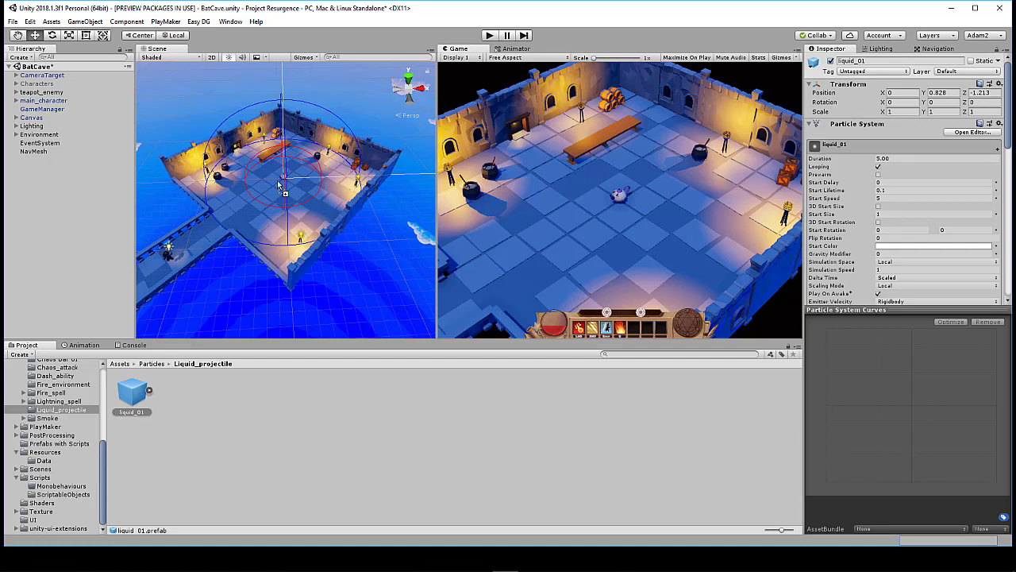
pyautogui.moveTo(278, 184); pyautogui.dragTo(279, 101)
pyautogui.press('f')
pyautogui.scroll(-5, 262, 175)
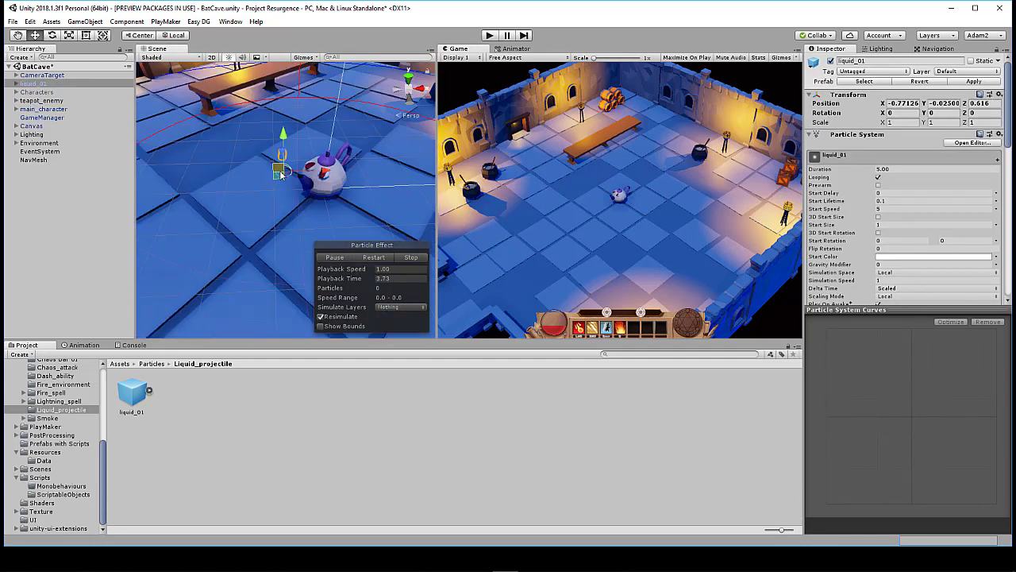
# Step: Adjust the height of the liquid_01 projectile to about 1.31 on the Y axis
pyautogui.keyDown('alt'); pyautogui.moveTo(235, 205); pyautogui.dragTo(278, 112); pyautogui.keyUp('alt')
pyautogui.scroll(2, 286, 141)
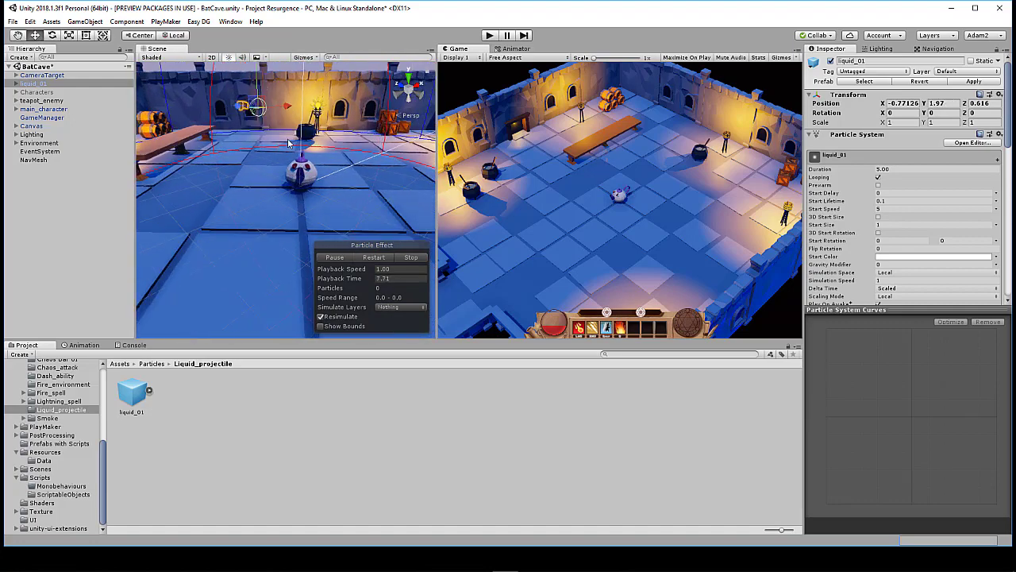
pyautogui.moveTo(283, 133); pyautogui.dragTo(295, 156, button='middle')
pyautogui.scroll(3, 295, 156)
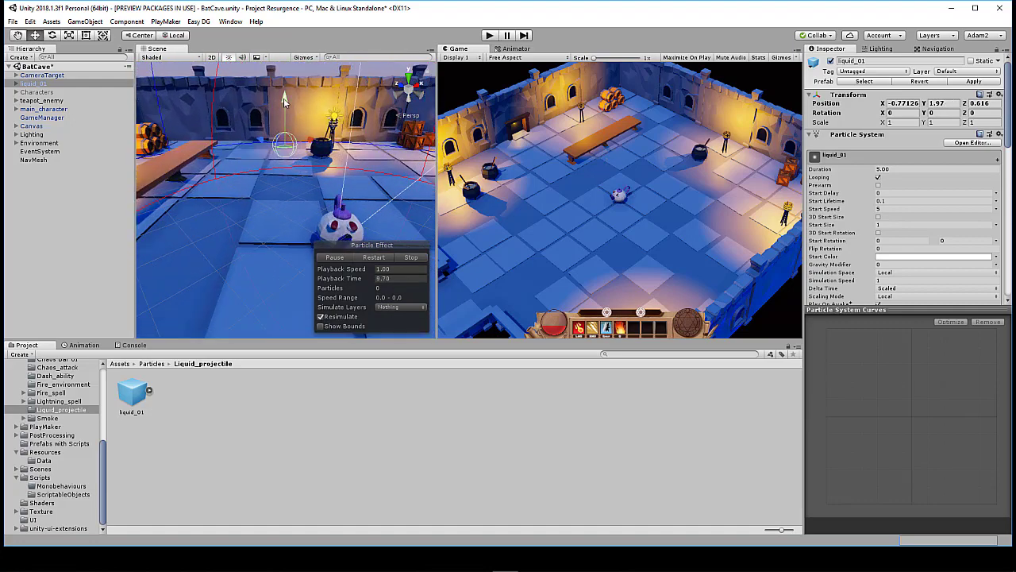
pyautogui.moveTo(283, 99); pyautogui.dragTo(290, 150)
pyautogui.scroll(-5, 262, 192)
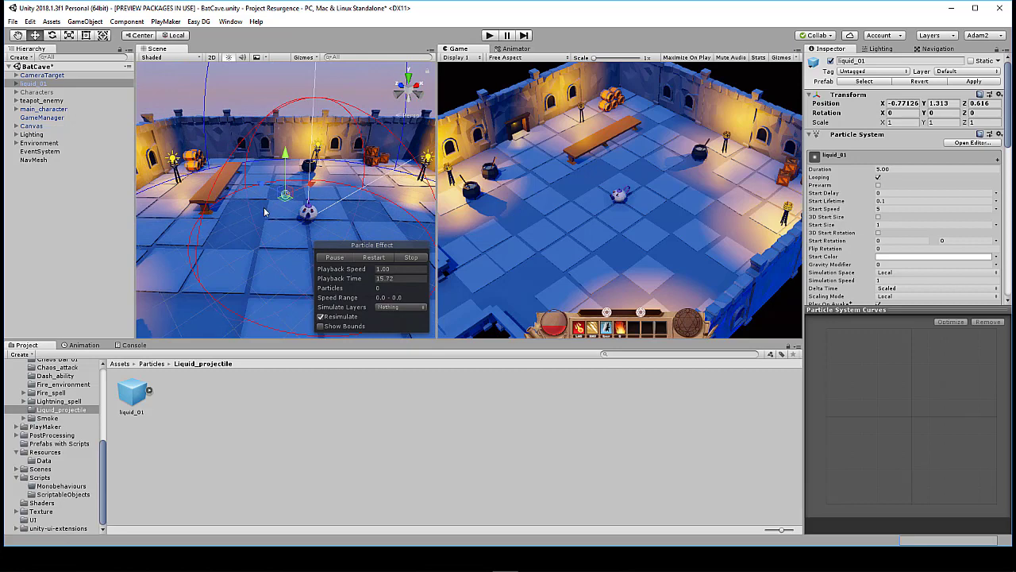
# Step: Move liquid_01 back and forth along the Z axis past the teapot to preview its particle effect, ending at about Z -2.84
pyautogui.moveTo(262, 189); pyautogui.dragTo(186, 185)
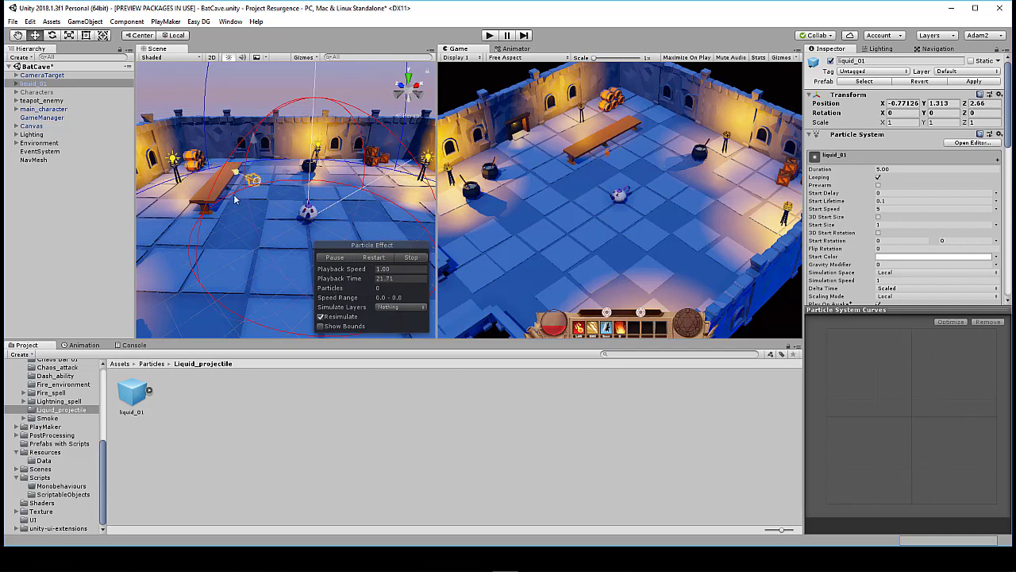
pyautogui.moveTo(242, 200); pyautogui.dragTo(361, 224)
pyautogui.moveTo(345, 224); pyautogui.dragTo(278, 247)
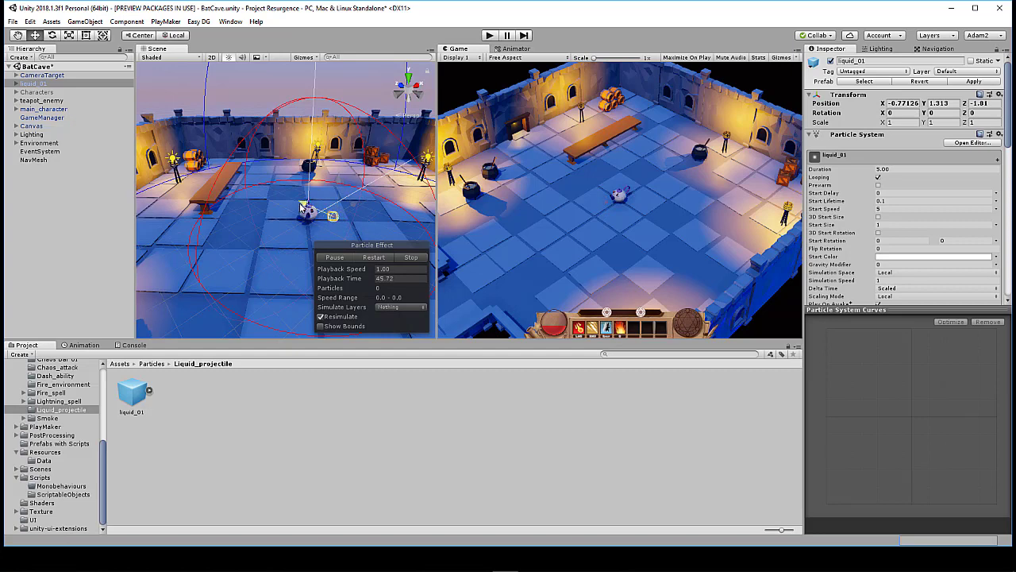
pyautogui.moveTo(300, 205)
pyautogui.mouseDown()
pyautogui.moveTo(357, 226)
pyautogui.moveTo(293, 197)
pyautogui.mouseUp()
pyautogui.moveTo(237, 182); pyautogui.dragTo(177, 189)
pyautogui.moveTo(265, 211); pyautogui.dragTo(279, 238)
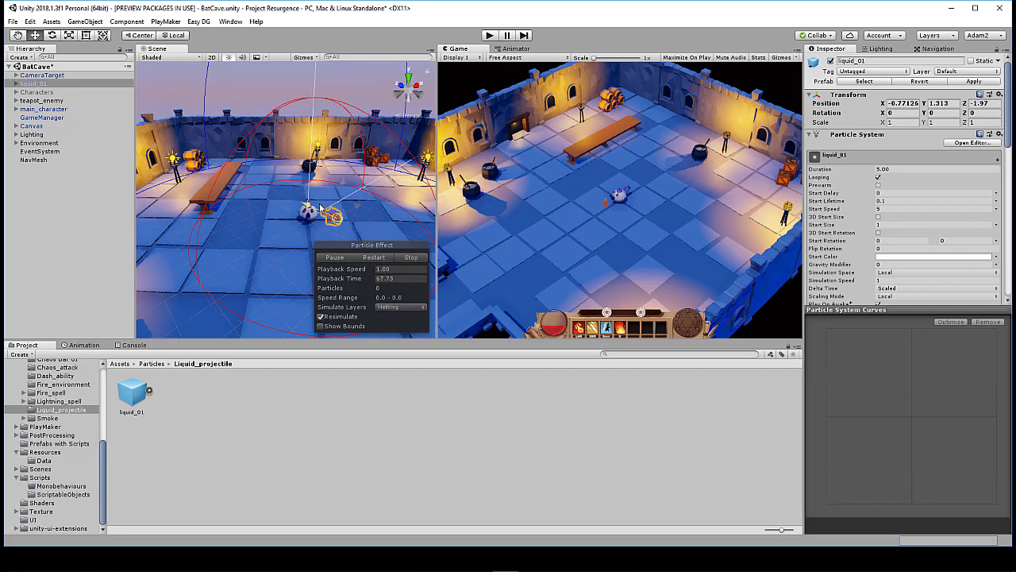
pyautogui.moveTo(381, 224); pyautogui.dragTo(354, 226)
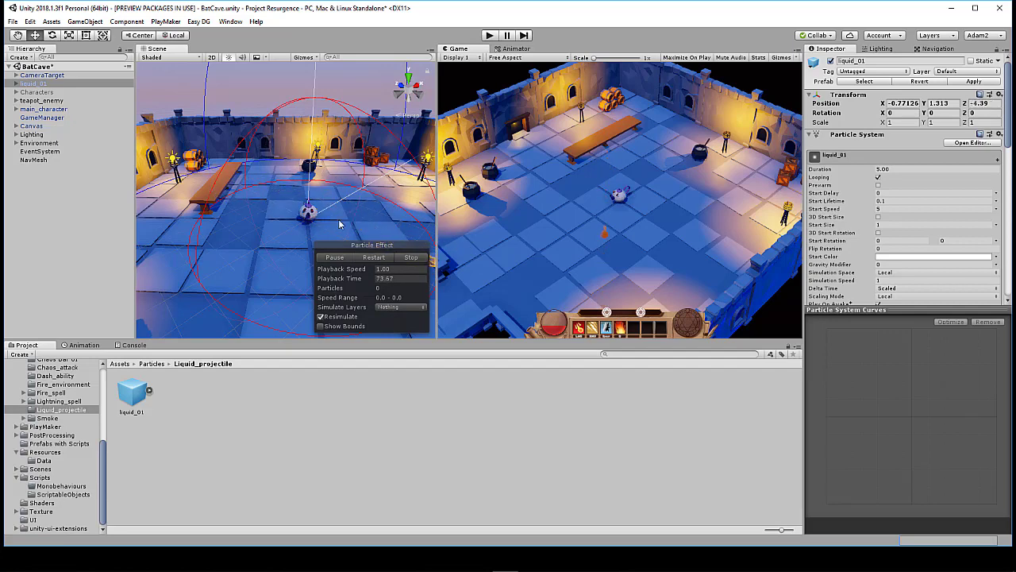
pyautogui.moveTo(330, 222); pyautogui.dragTo(245, 210)
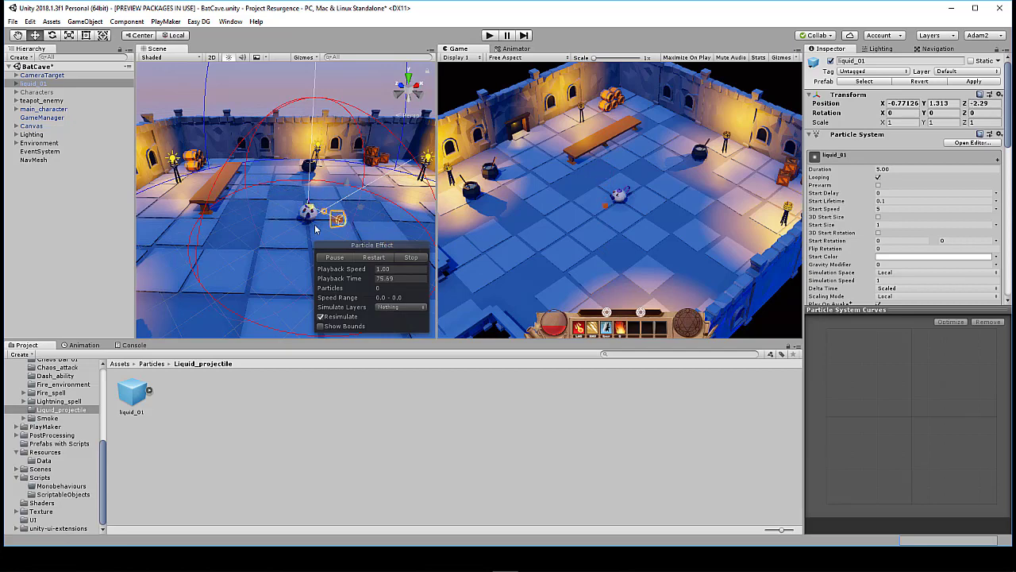
pyautogui.moveTo(318, 229); pyautogui.dragTo(322, 230)
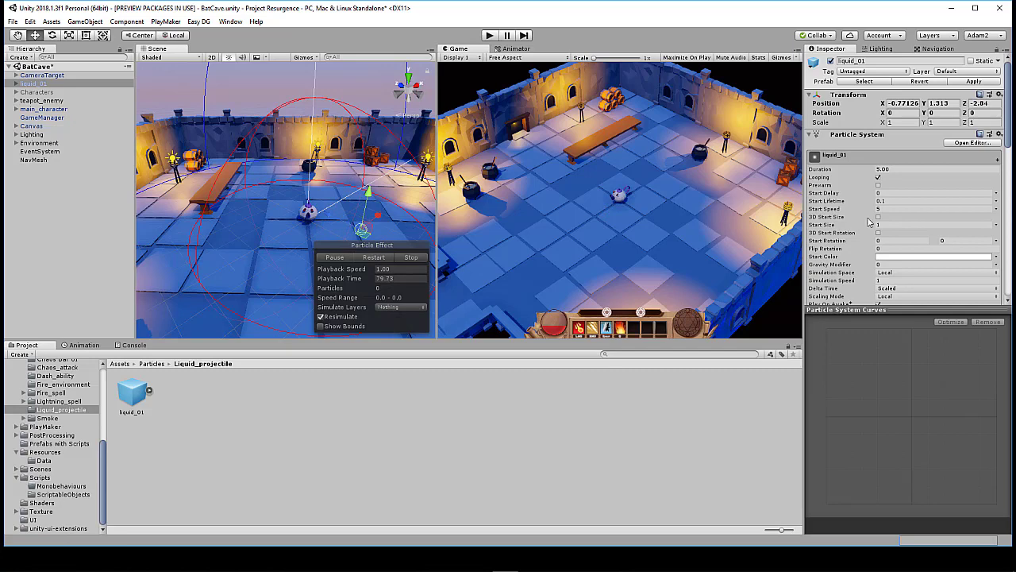
# Step: Examine liquid_01's Enemy Range Attack script, Sphere Collider and Rigidbody settings
pyautogui.scroll(-10, 927, 203)
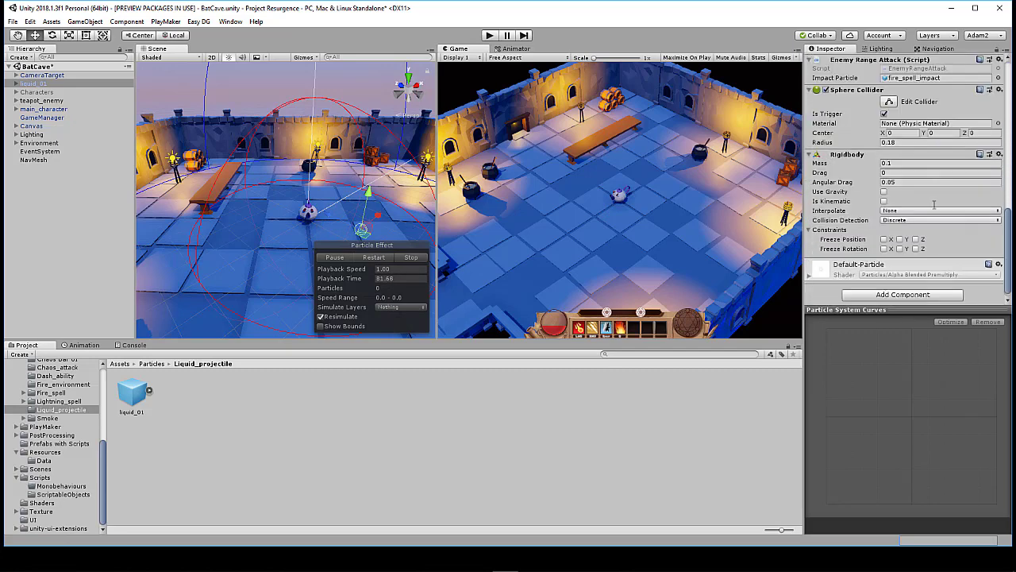
pyautogui.scroll(3, 863, 205)
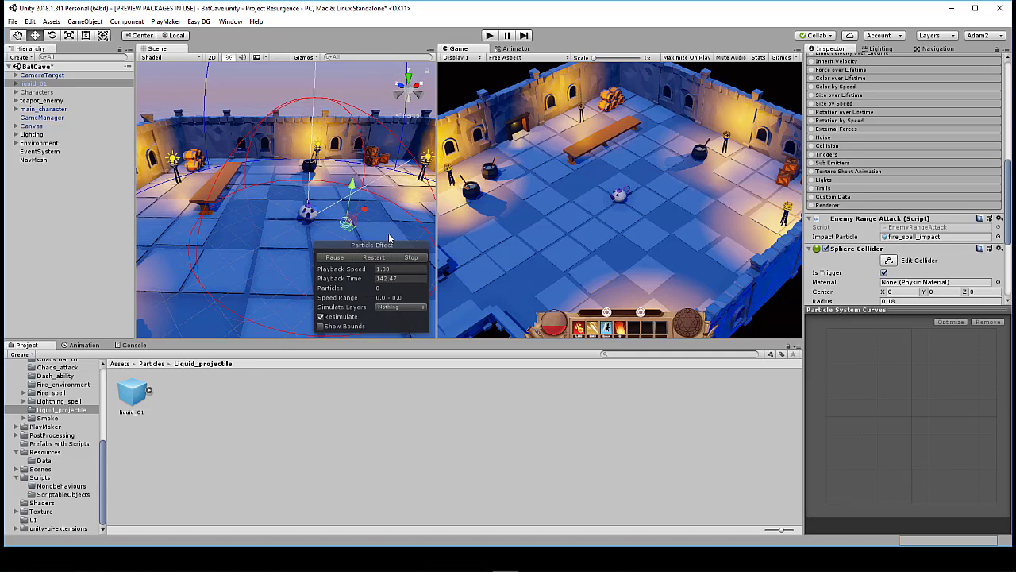
# Step: Run the game and move the main character around the room, firing spells while the teapot enemy chases and shoots projectiles
pyautogui.click(492, 37)
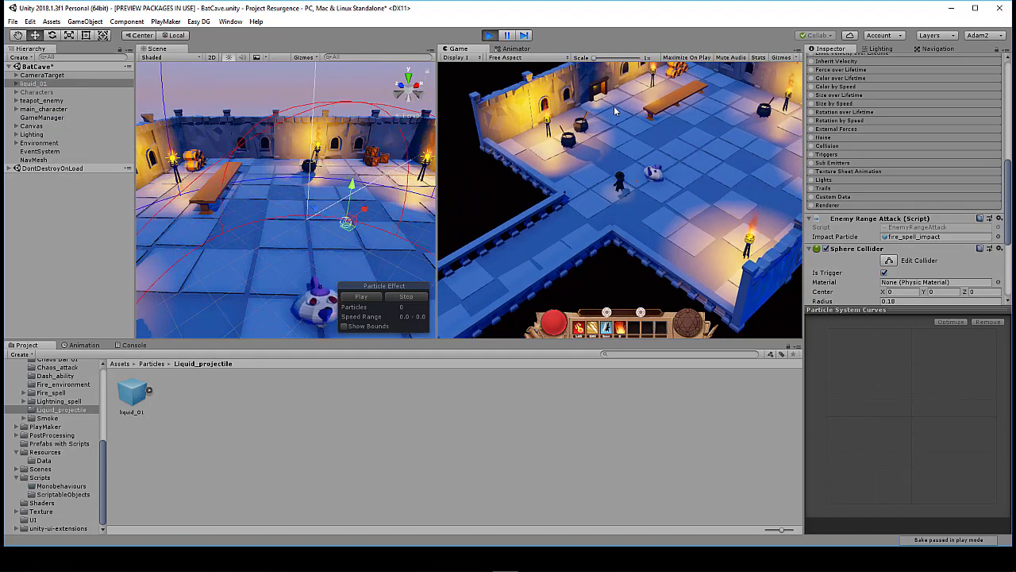
pyautogui.click(614, 106)
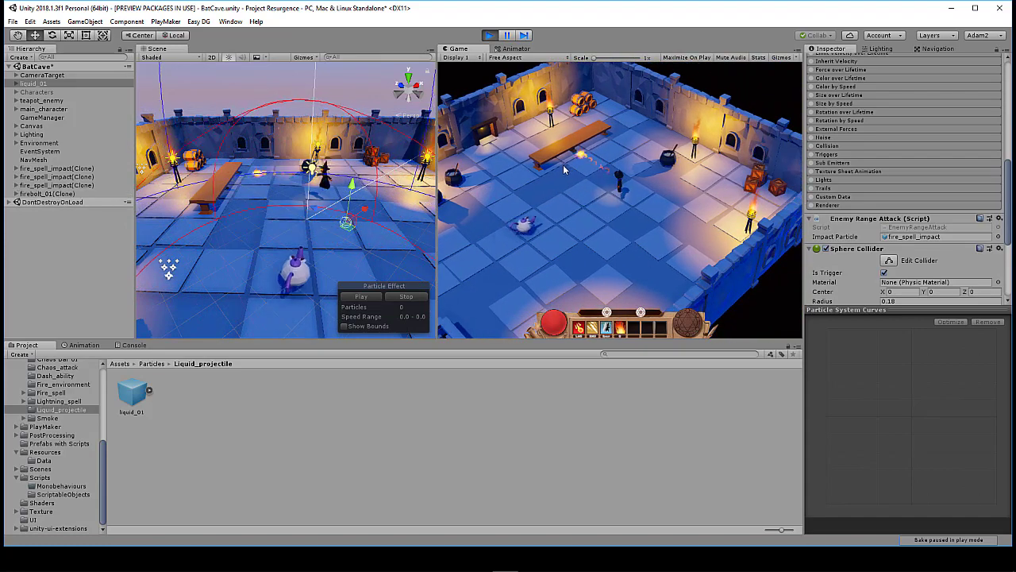
pyautogui.click(691, 249)
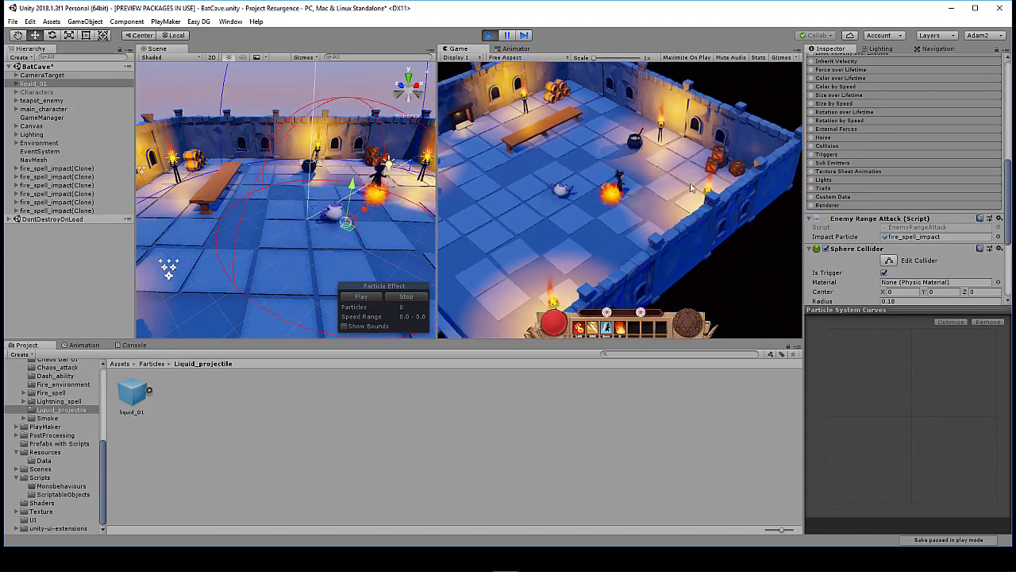
pyautogui.click(572, 154)
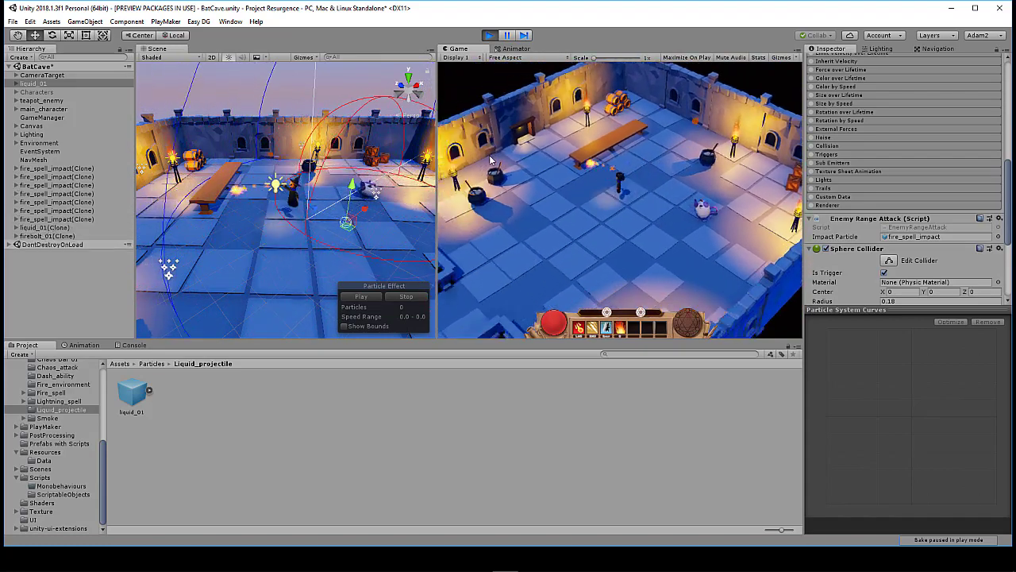
pyautogui.click(669, 212)
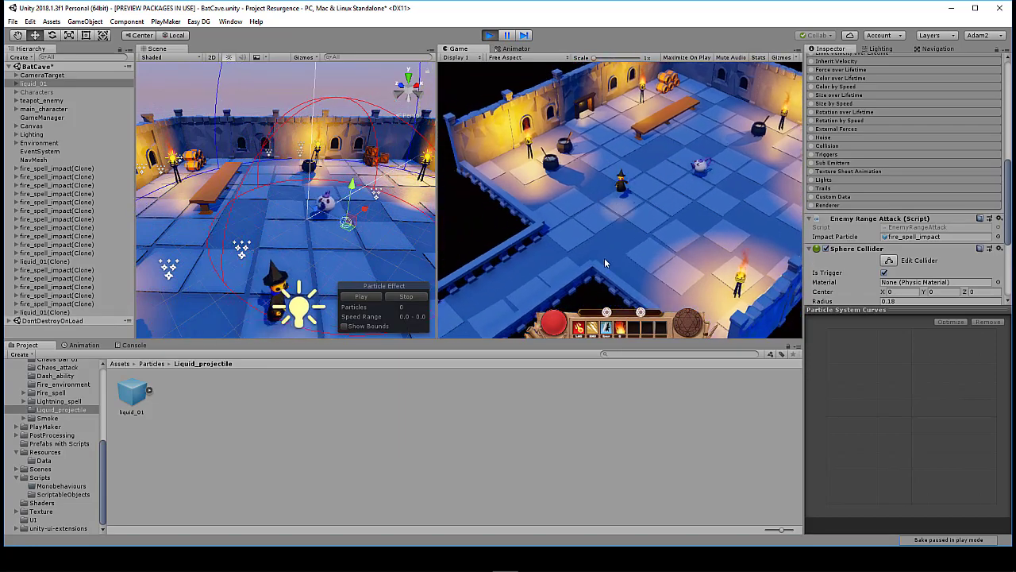
pyautogui.press('w')
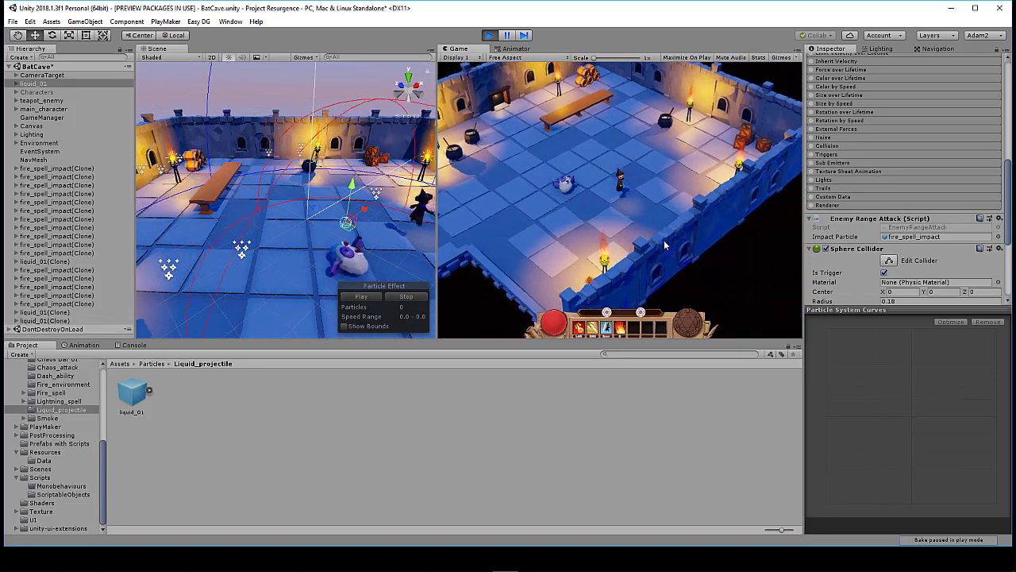
pyautogui.press('a')
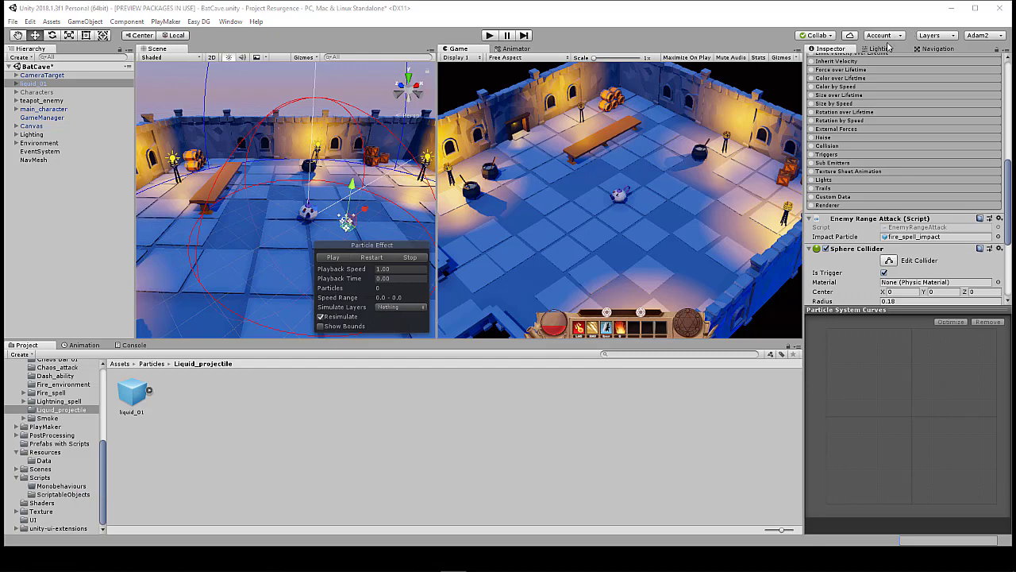
# Step: Run the game again, lead the teapot enemy from the corridor across the room to check its attack, and stop play mode
pyautogui.click(492, 36)
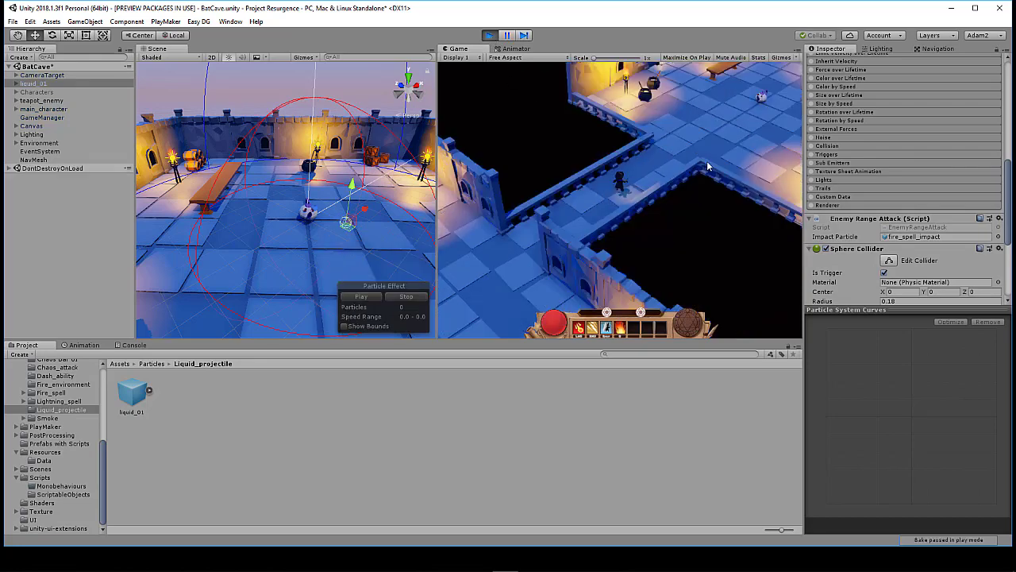
pyautogui.click(707, 162)
pyautogui.press('w')
pyautogui.press('d')
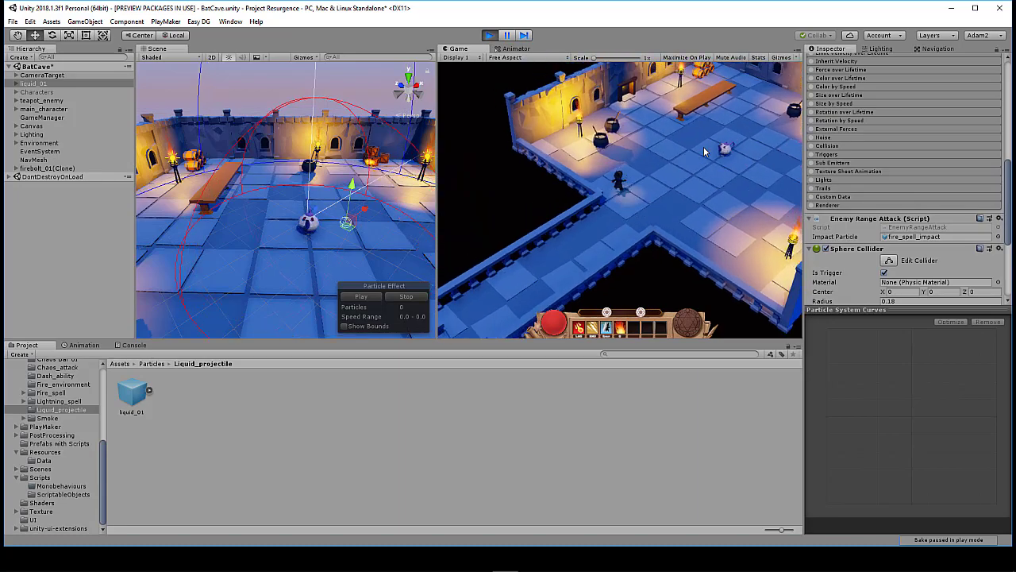
pyautogui.press('w')
pyautogui.press('d')
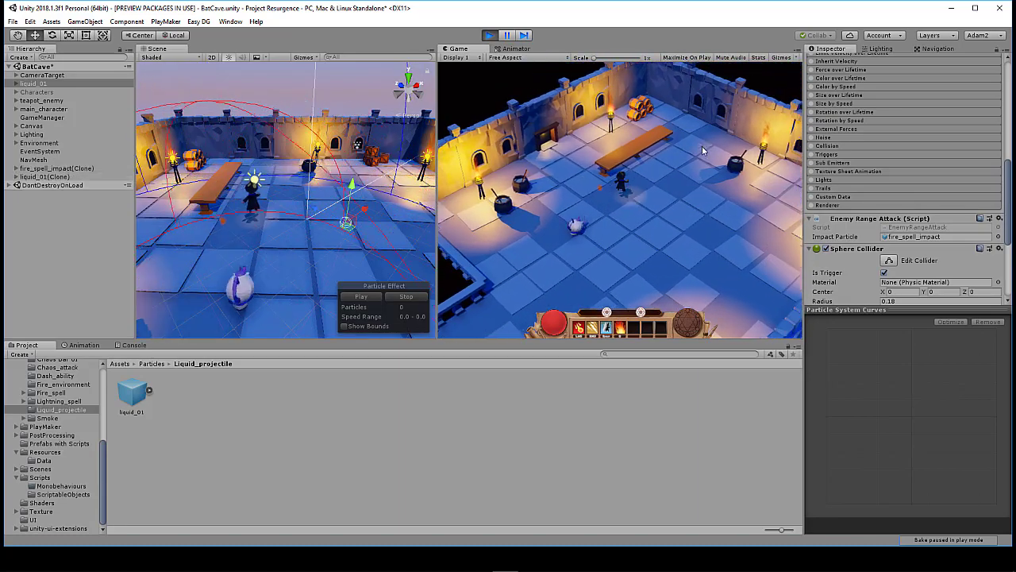
pyautogui.press('d')
pyautogui.press('s')
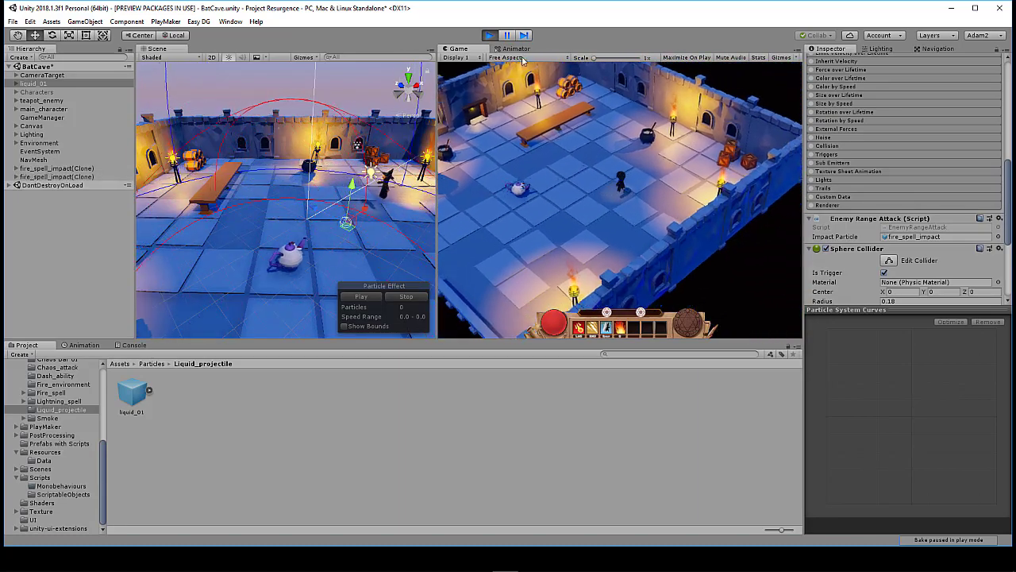
pyautogui.hotkey('ctrl', 'p')
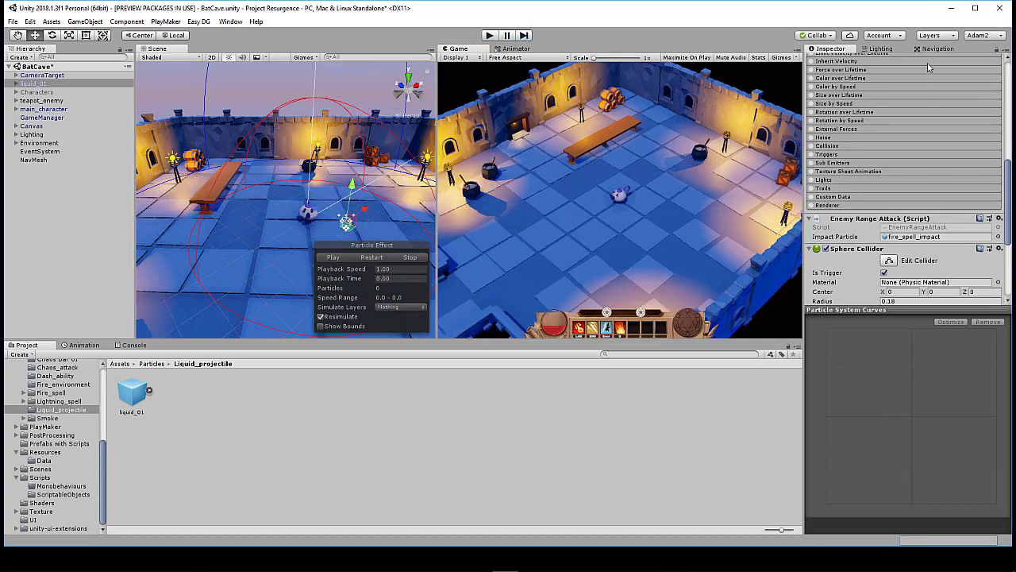
# Step: Switch the editor to the Adam3 layout and start the game in the maximized view
pyautogui.click(989, 36)
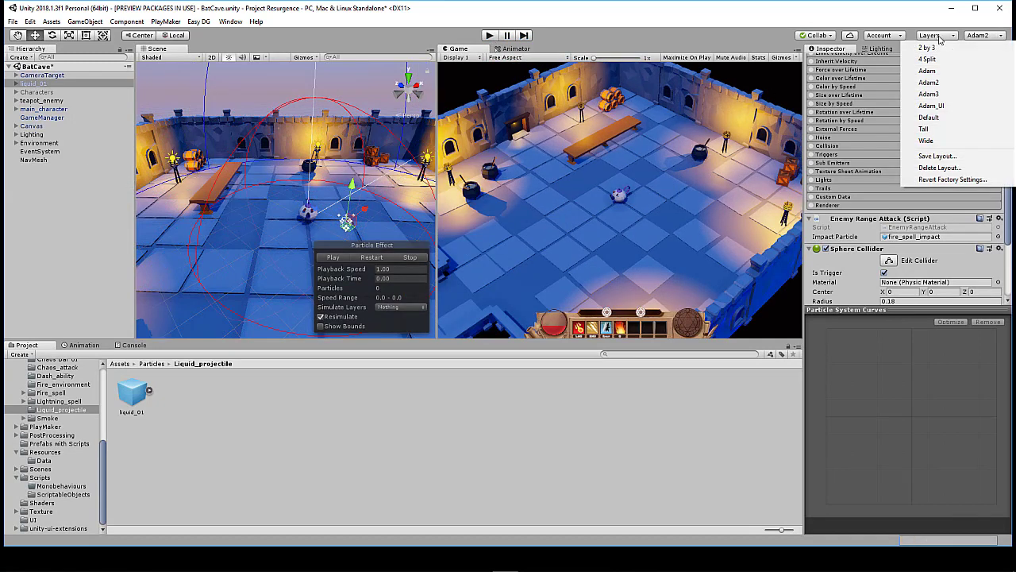
pyautogui.click(957, 95)
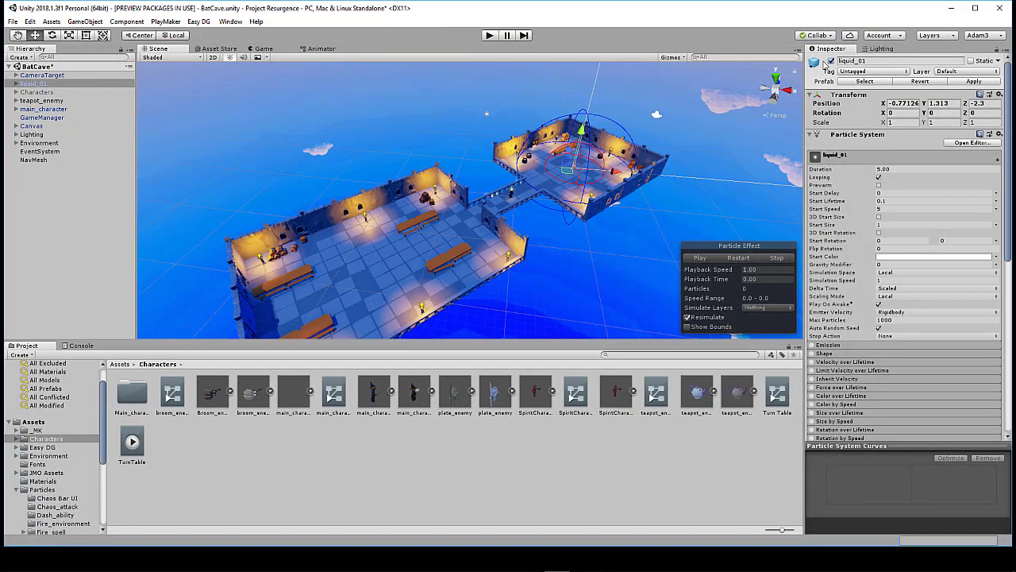
pyautogui.click(490, 37)
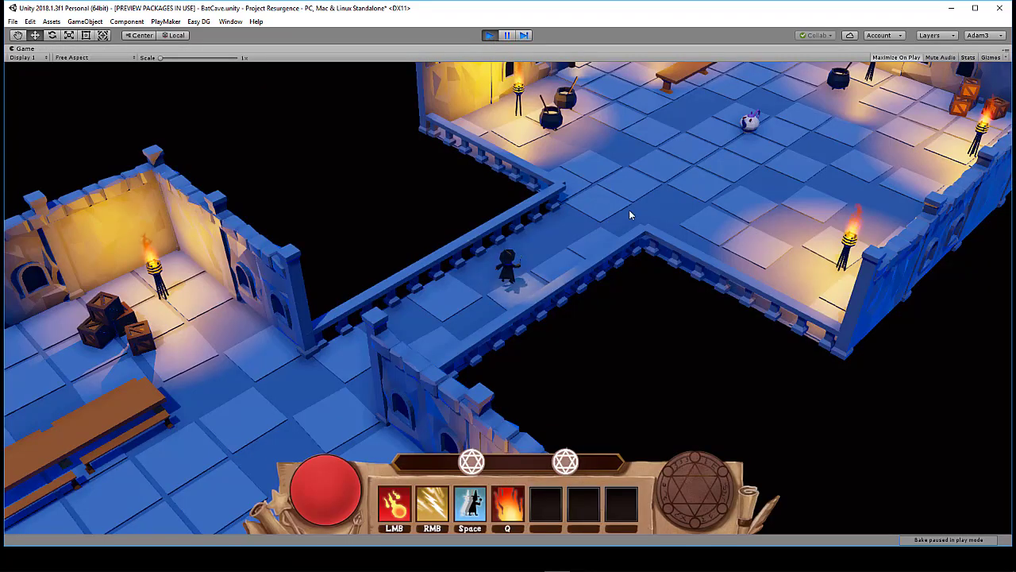
# Step: Lead the teapot enemy from the corridor across the room towards the crates and back to the corridor entrance to check its chasing and shooting
pyautogui.press('w')
pyautogui.press('d')
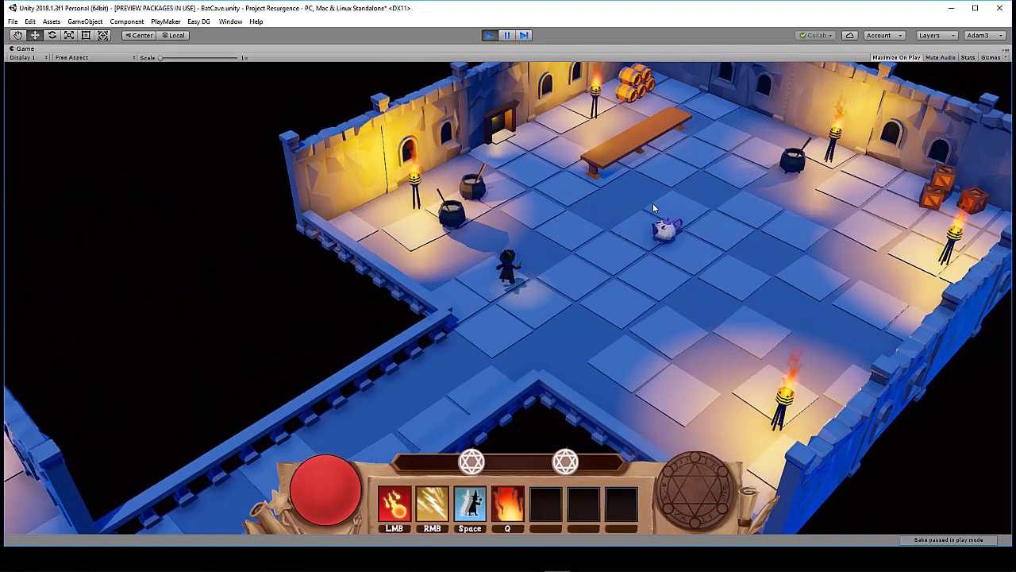
pyautogui.press('w')
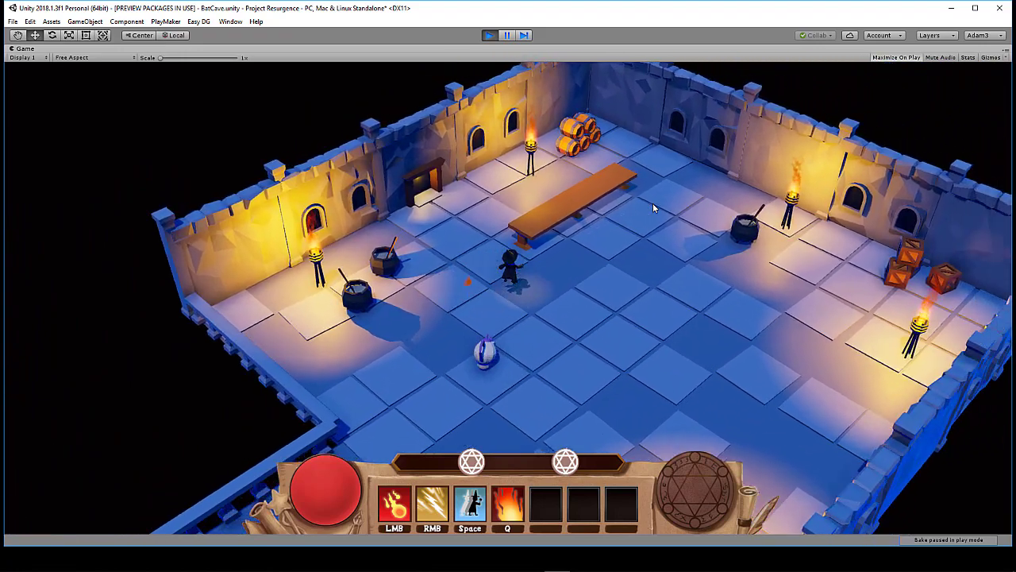
pyautogui.press('d')
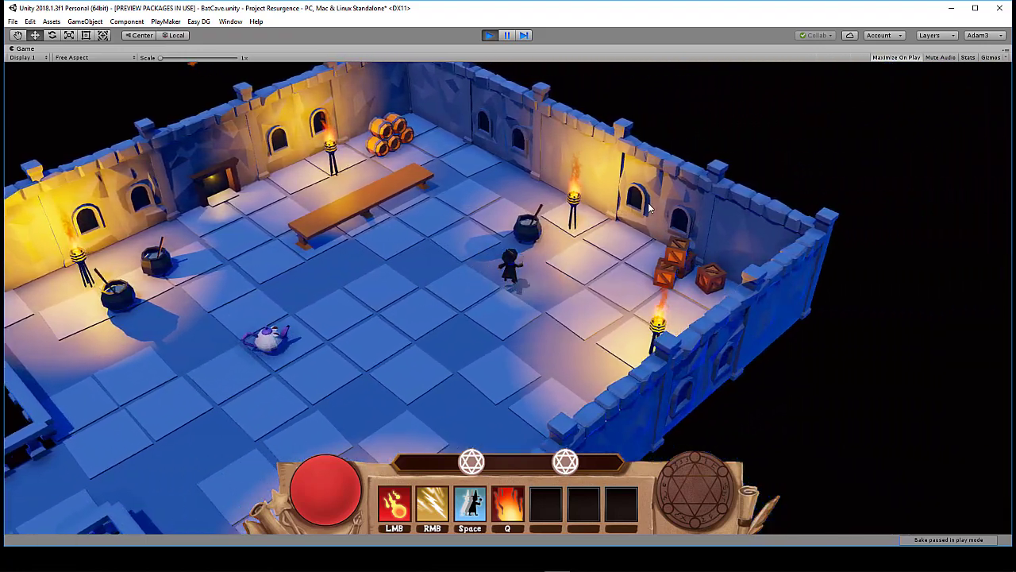
pyautogui.press('d')
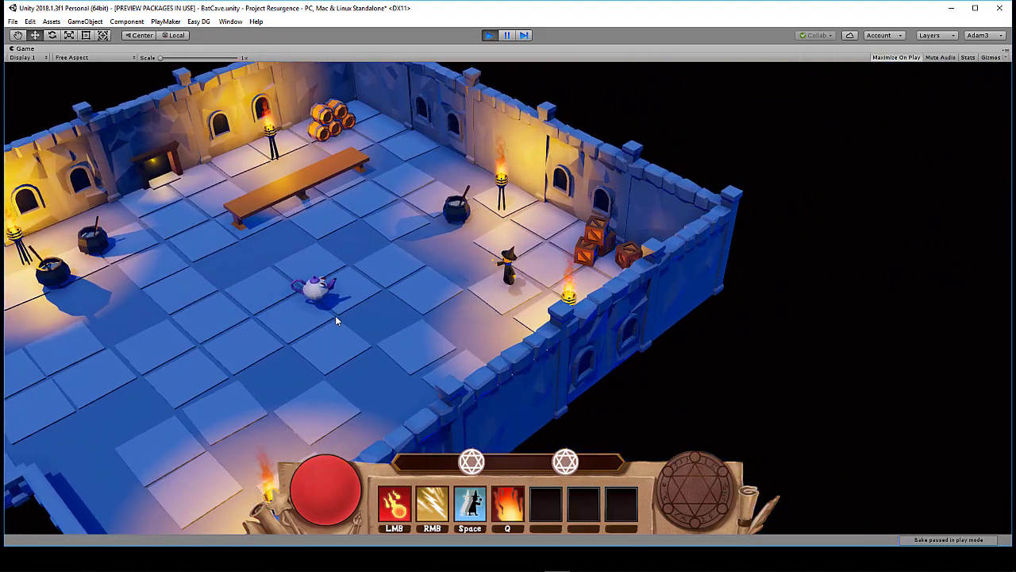
pyautogui.press('s')
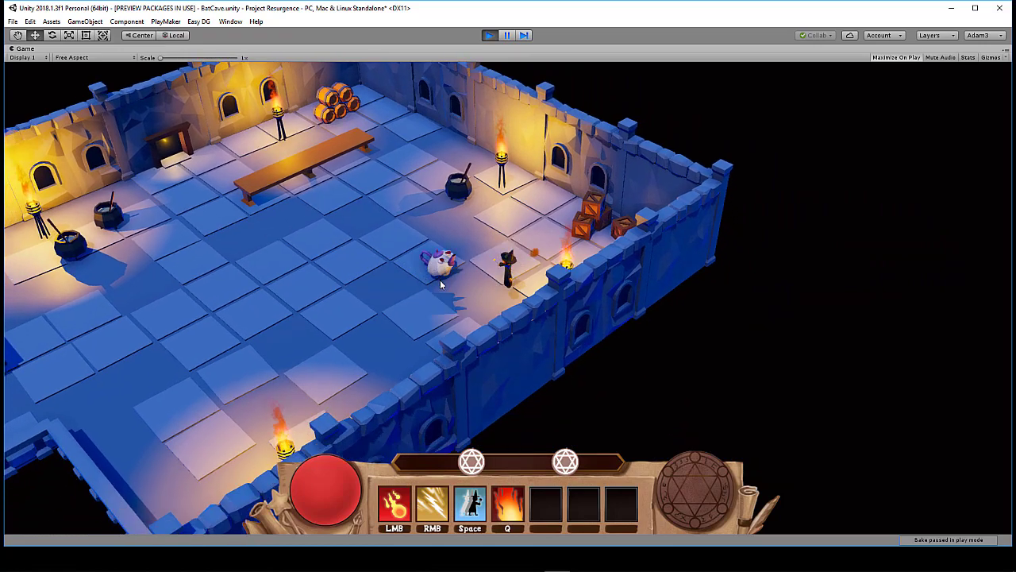
pyautogui.press('a')
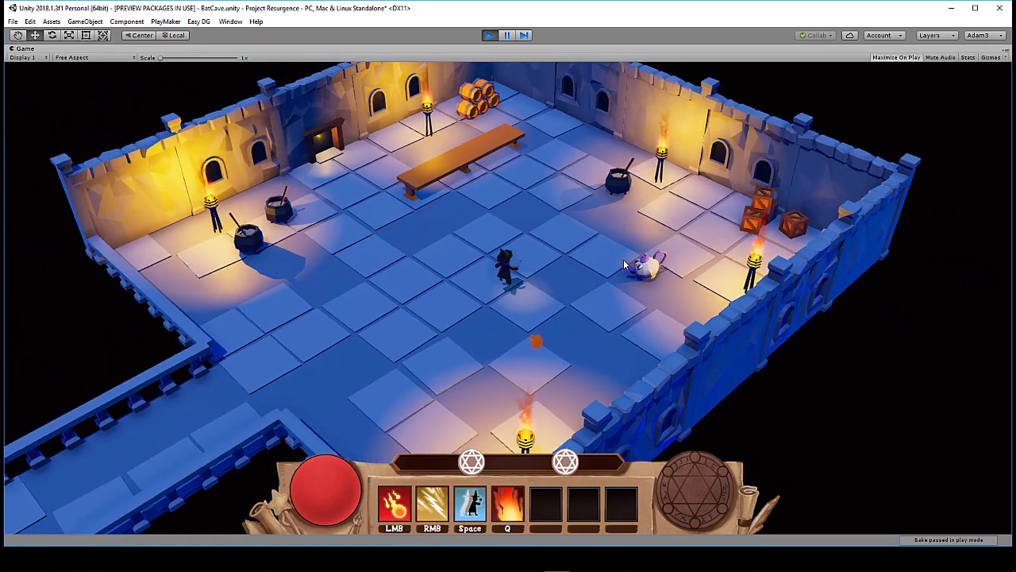
pyautogui.press('a')
pyautogui.click(625, 249)
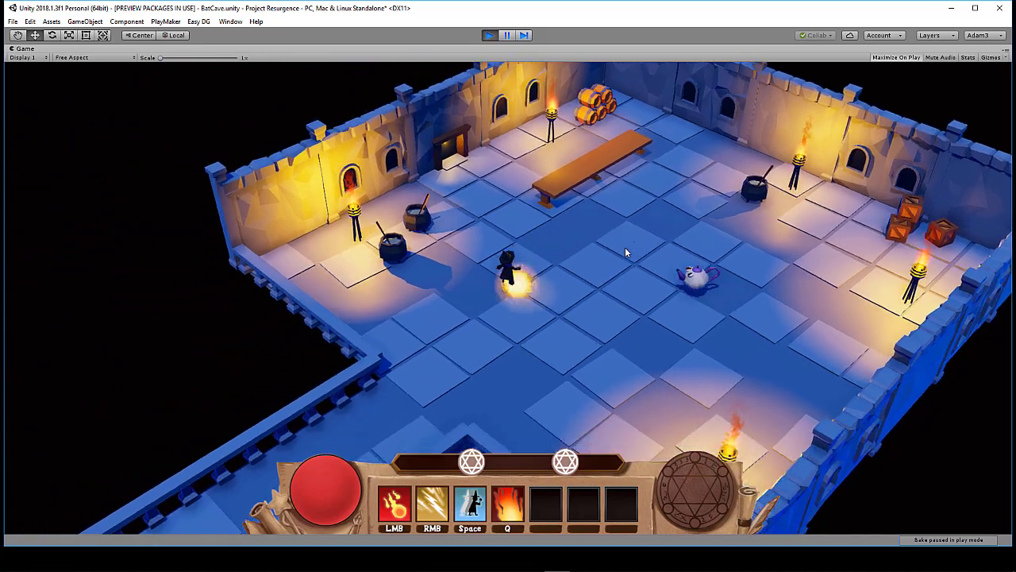
pyautogui.press('s')
pyautogui.press('a')
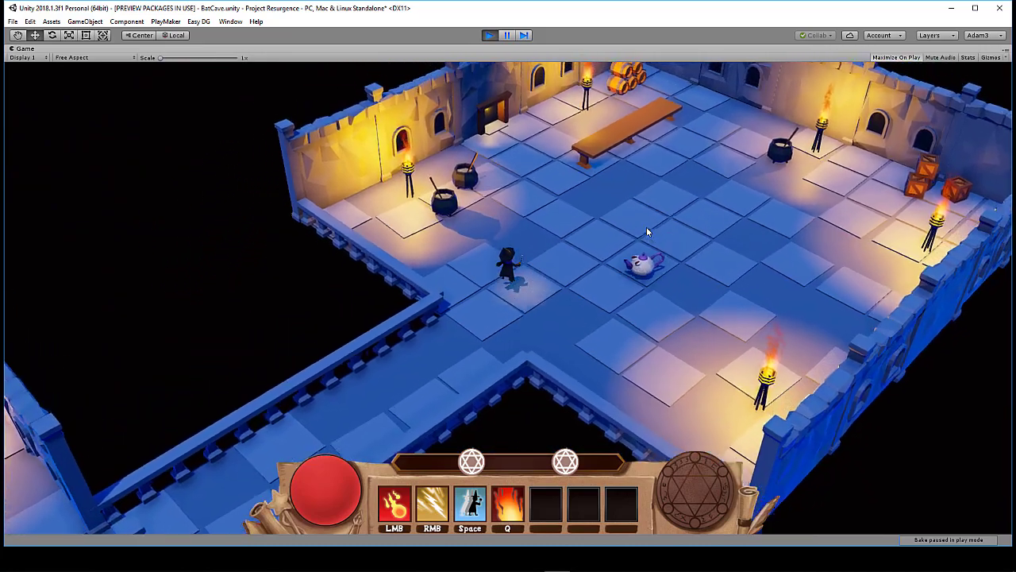
# Step: Circle the teapot enemy past the bench, crates and cauldrons while dodging its projectiles, ending near the corridor entrance
pyautogui.press('w')
pyautogui.press('d')
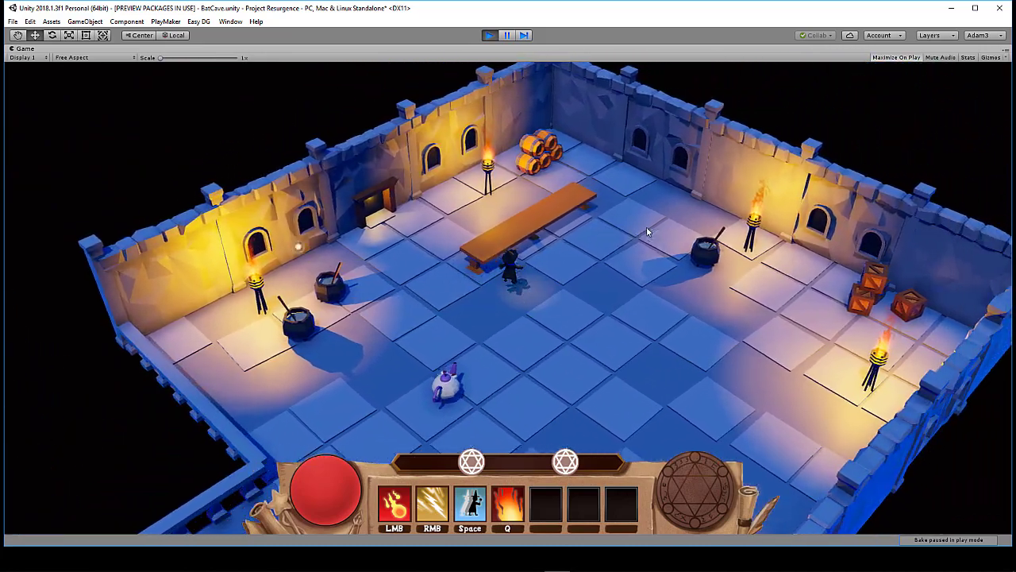
pyautogui.press('d')
pyautogui.press('s')
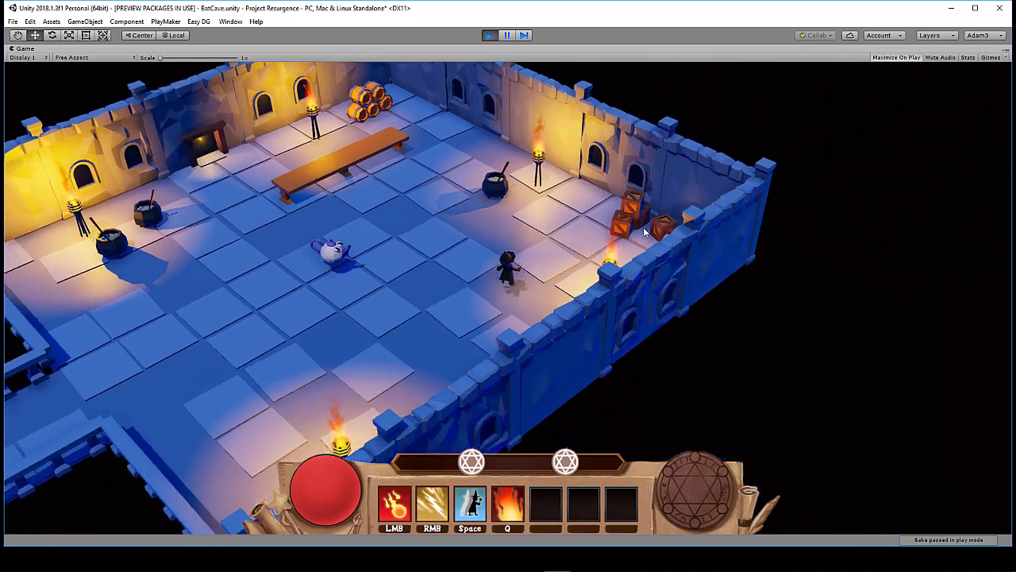
pyautogui.press('a')
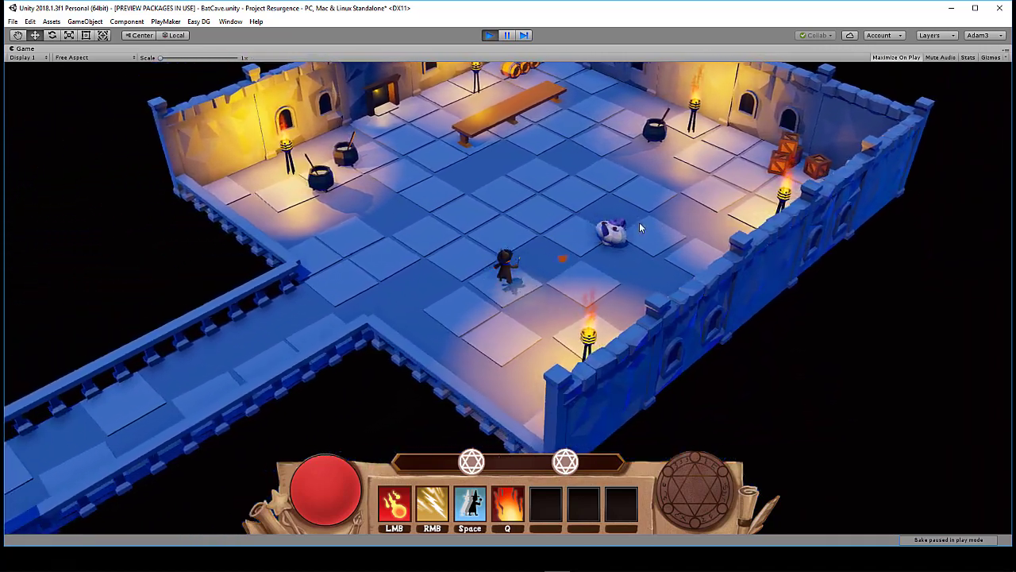
pyautogui.press('a')
pyautogui.press('w')
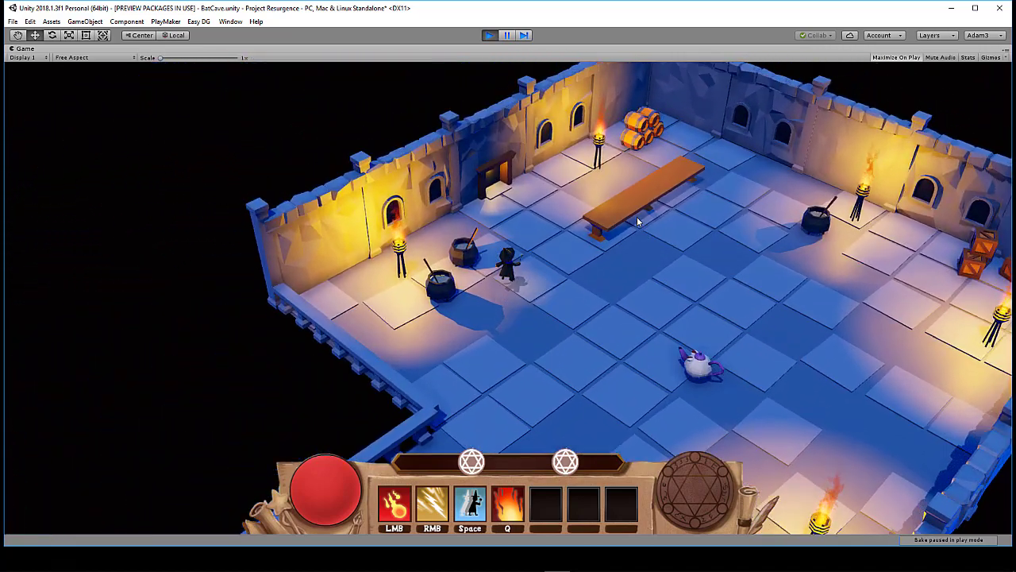
pyautogui.press('d')
pyautogui.press('s')
pyautogui.press('a')
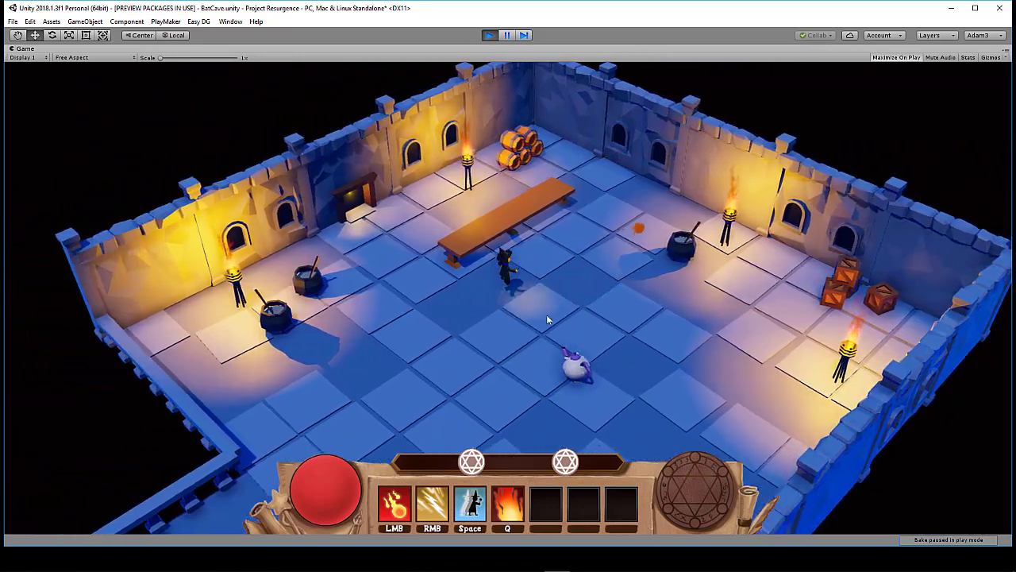
pyautogui.press('a')
pyautogui.press('s')
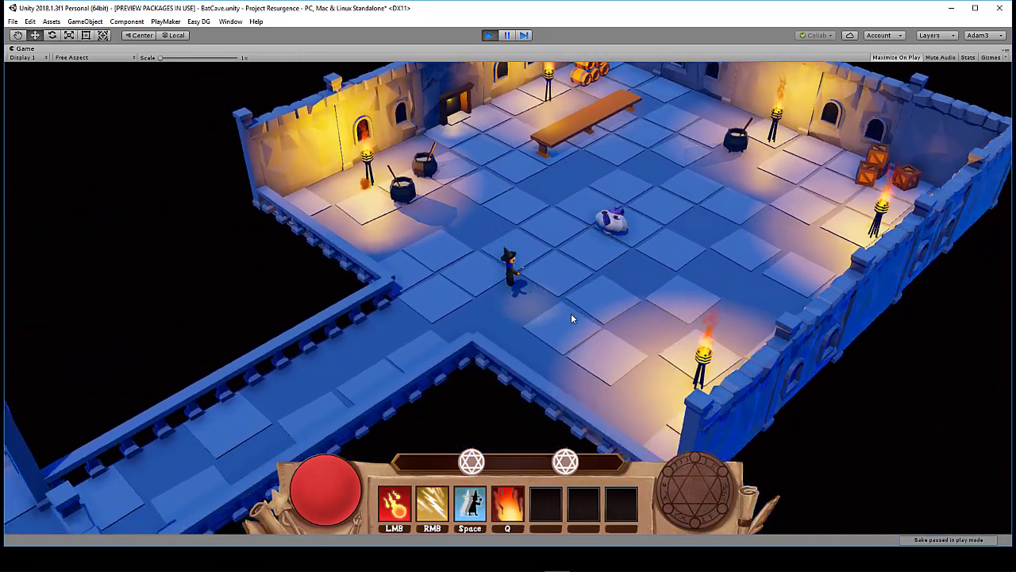
# Step: Make two more loops around the room with the main character to test how the teapot enemy aims and follows
pyautogui.press('d')
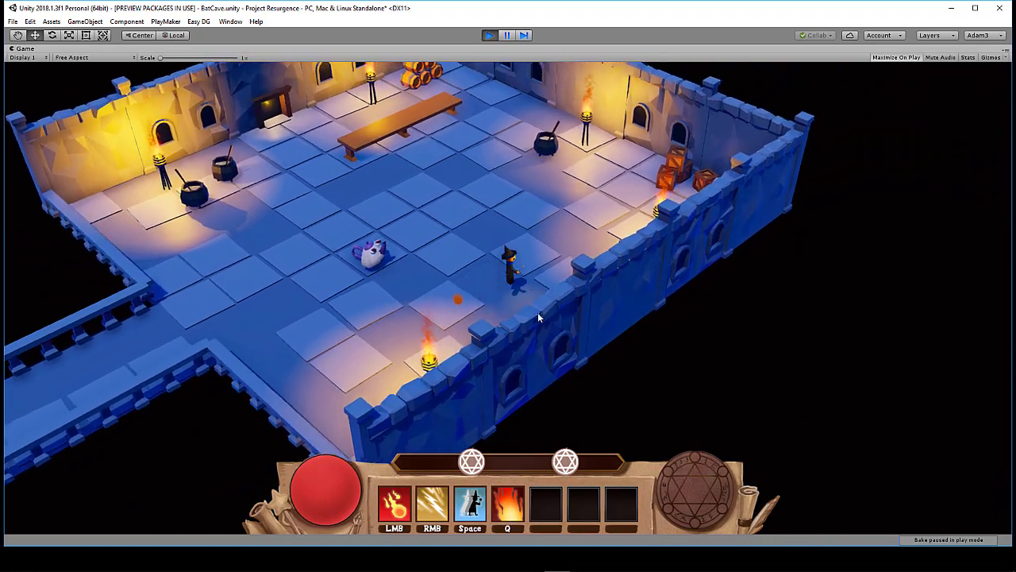
pyautogui.press('w')
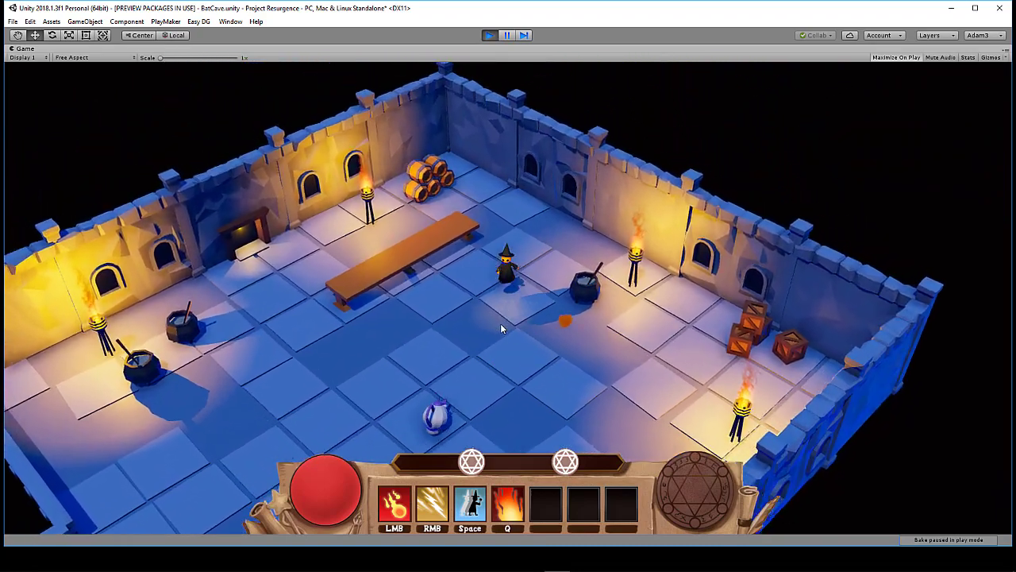
pyautogui.press('a')
pyautogui.press('s')
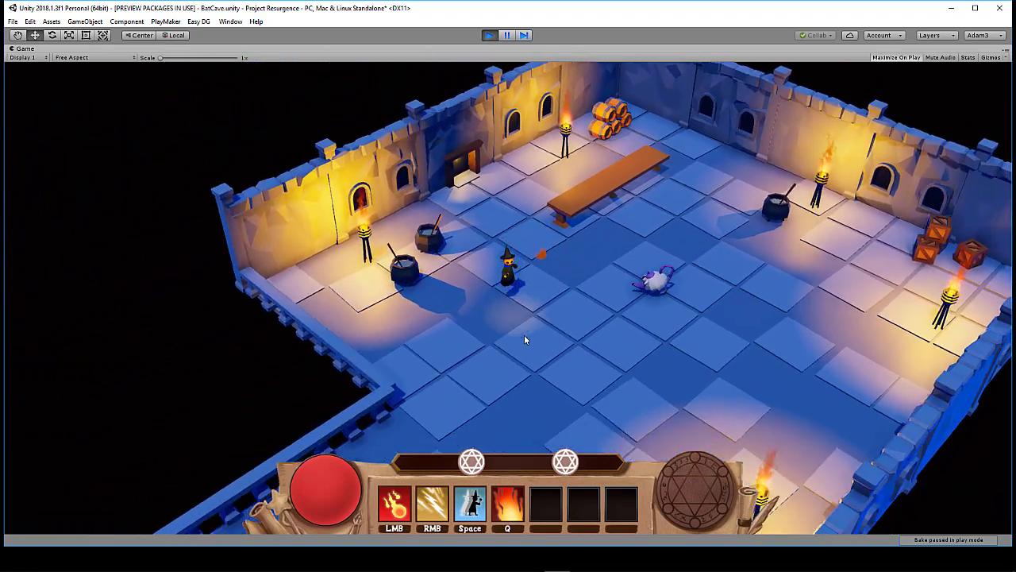
pyautogui.press('s')
pyautogui.press('d')
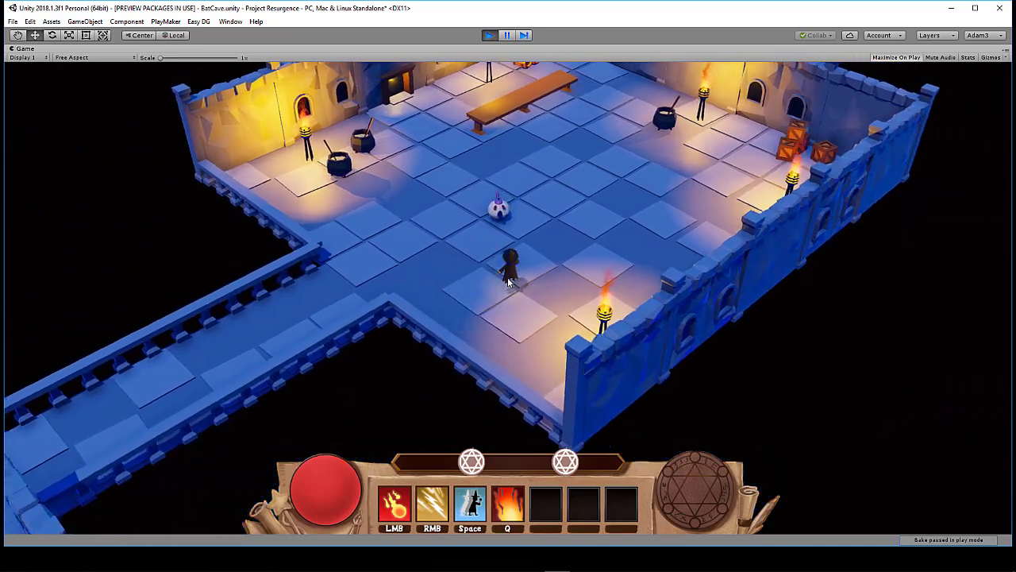
pyautogui.press('w')
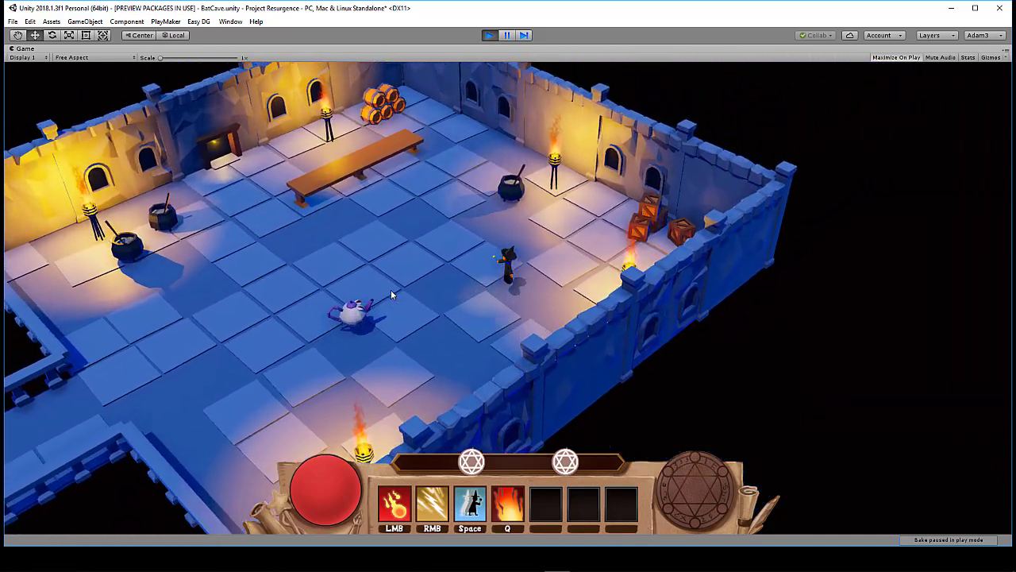
pyautogui.press('a')
pyautogui.click(556, 354)
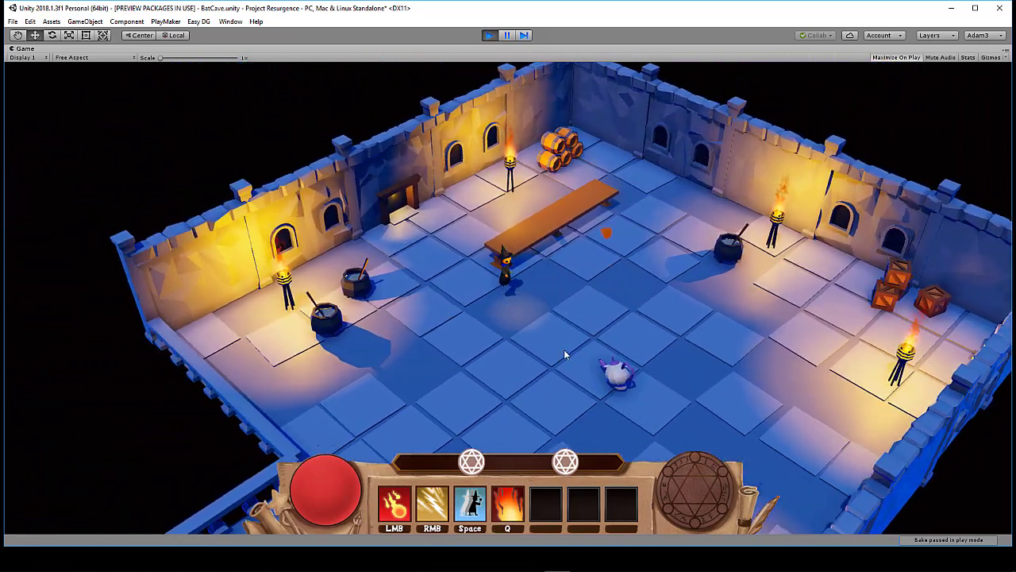
pyautogui.press('a')
pyautogui.press('s')
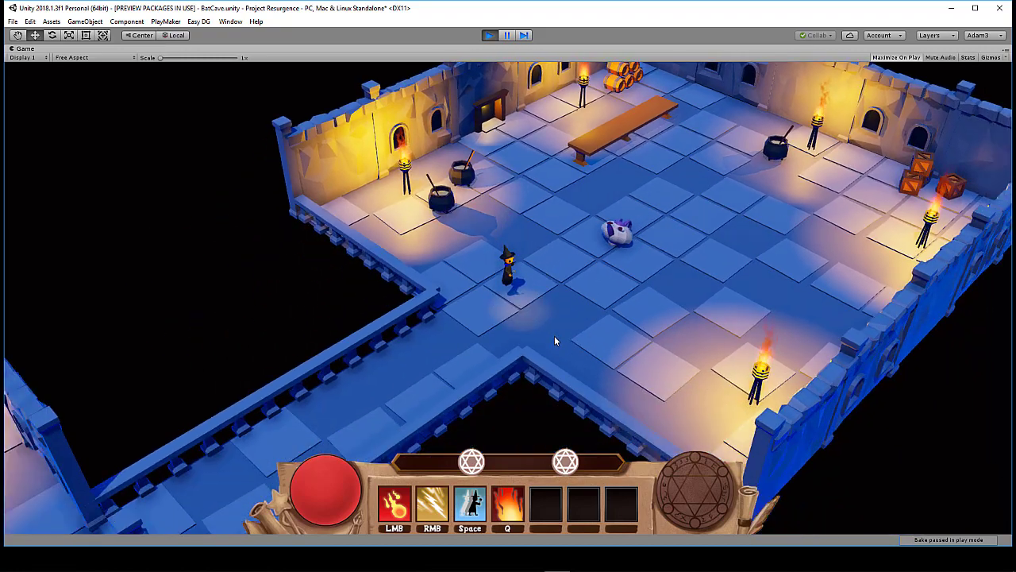
# Step: Move the main character between the room's centre, the corridor entrance and the cauldrons to keep drawing the teapot's liquid projectiles
pyautogui.click(554, 335)
pyautogui.click(554, 334)
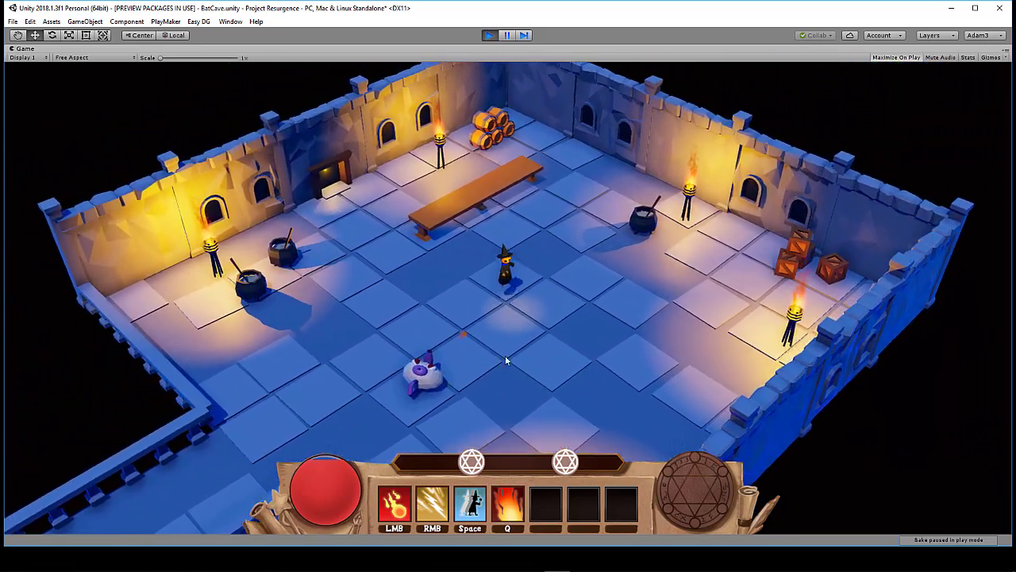
pyautogui.press('s')
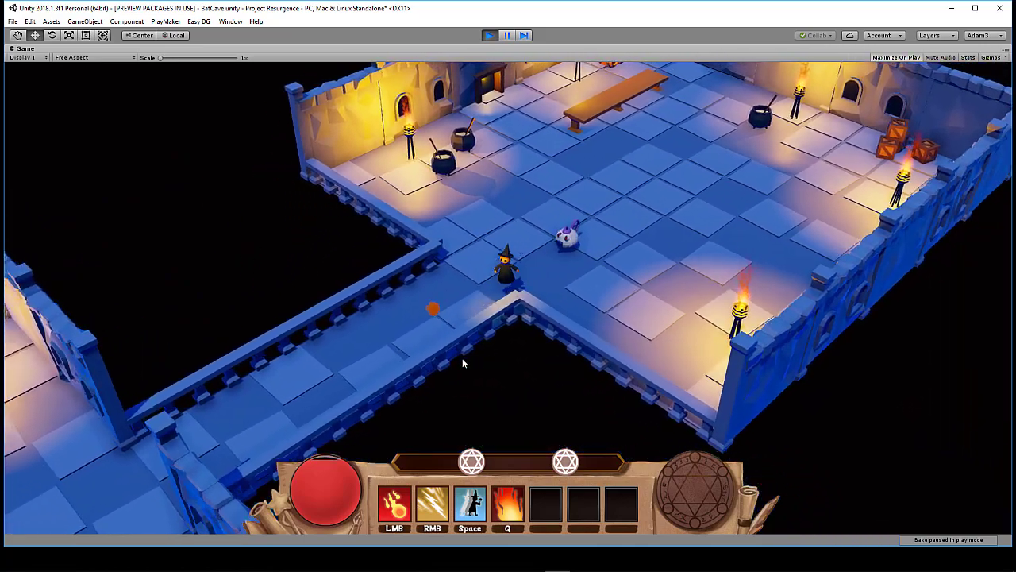
pyautogui.press('w')
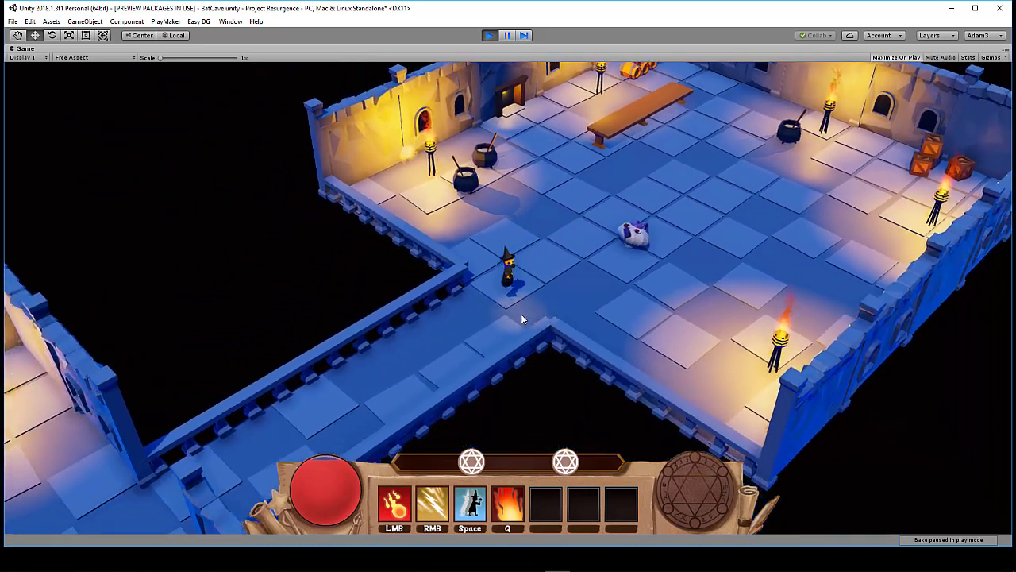
pyautogui.press('w')
pyautogui.press('d')
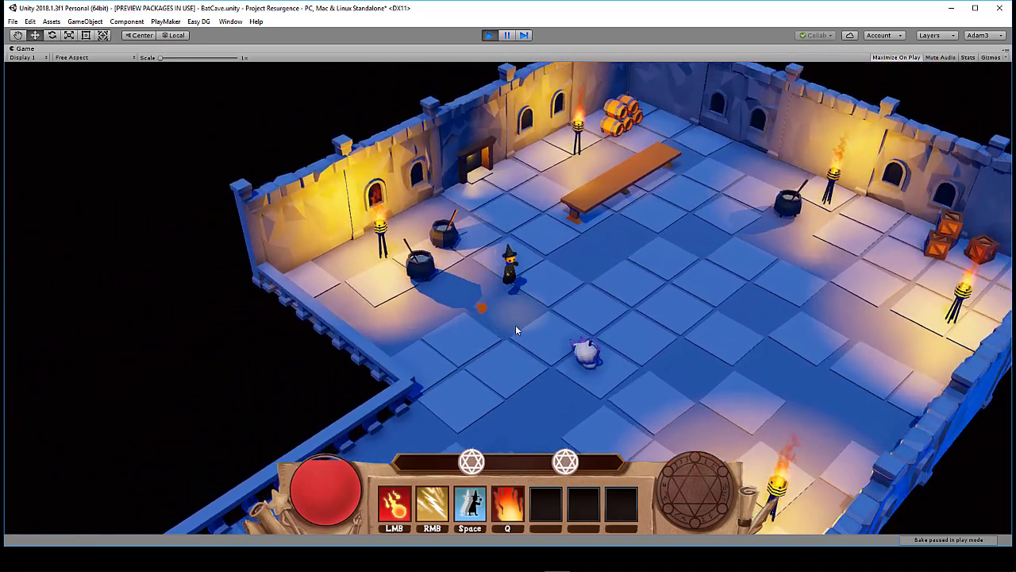
# Step: Stop play mode and return the editor to the Adam2 layout
pyautogui.hotkey('ctrl', 'p')
pyautogui.click(978, 35)
pyautogui.click(929, 83)
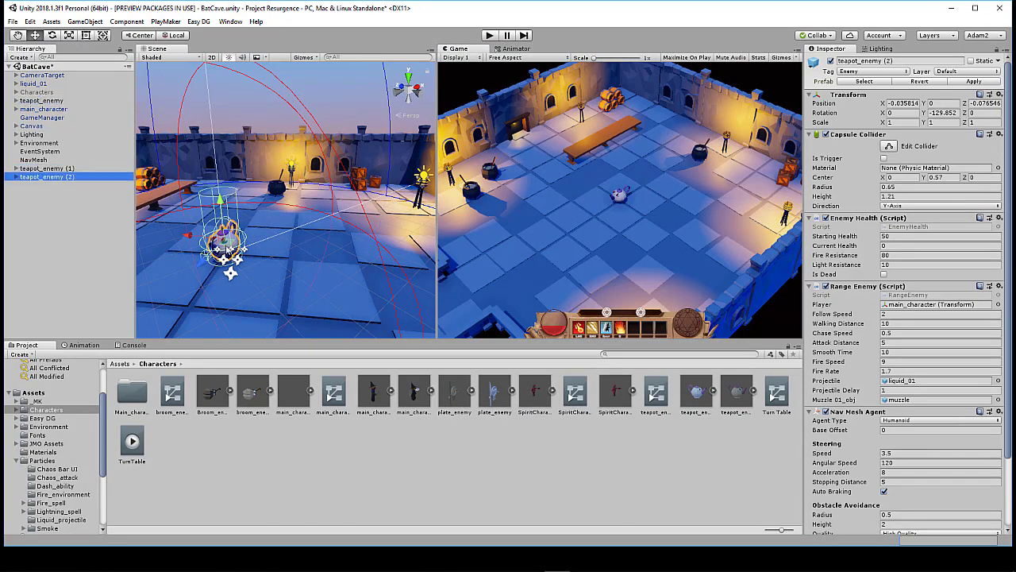
# Step: Move duplicate teapot_enemy (2) to about X 2.91, Z -2.88 and teapot_enemy (1) to about X -4.33, Z 1.22, on opposite sides of the original
pyautogui.scroll(-5, 250, 249)
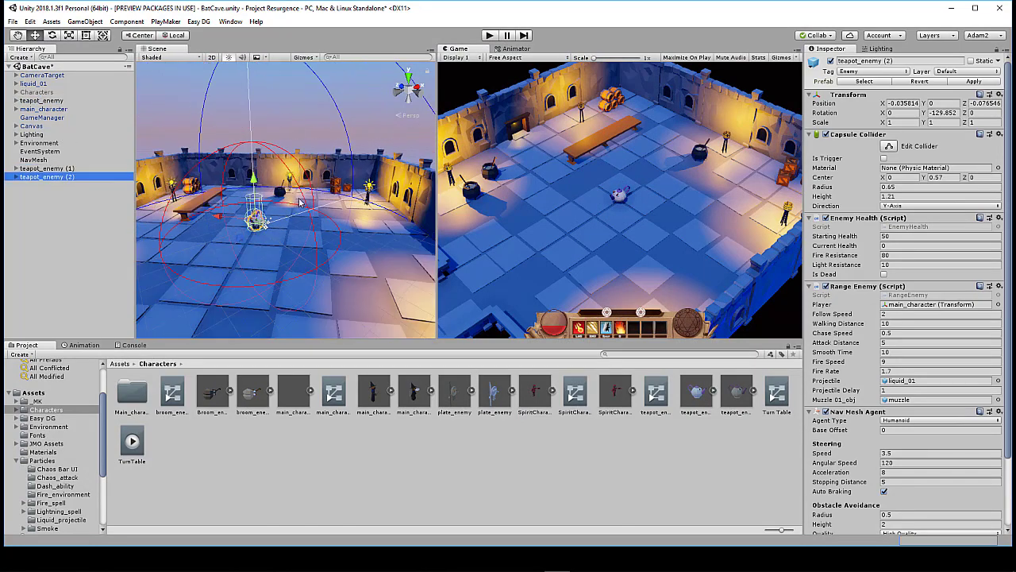
pyautogui.keyDown('alt'); pyautogui.moveTo(300, 197); pyautogui.dragTo(269, 274); pyautogui.keyUp('alt')
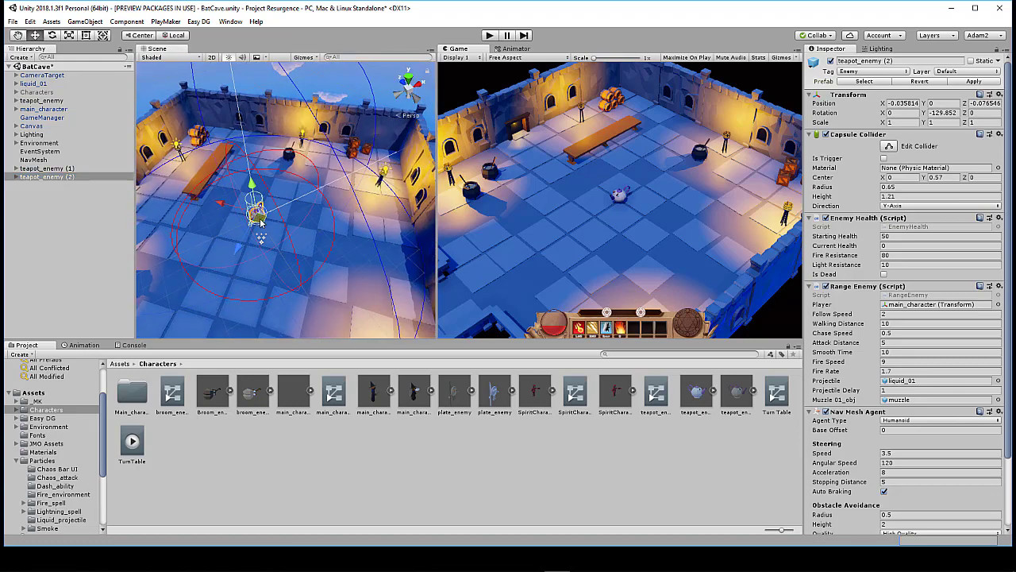
pyautogui.moveTo(314, 228); pyautogui.dragTo(327, 233)
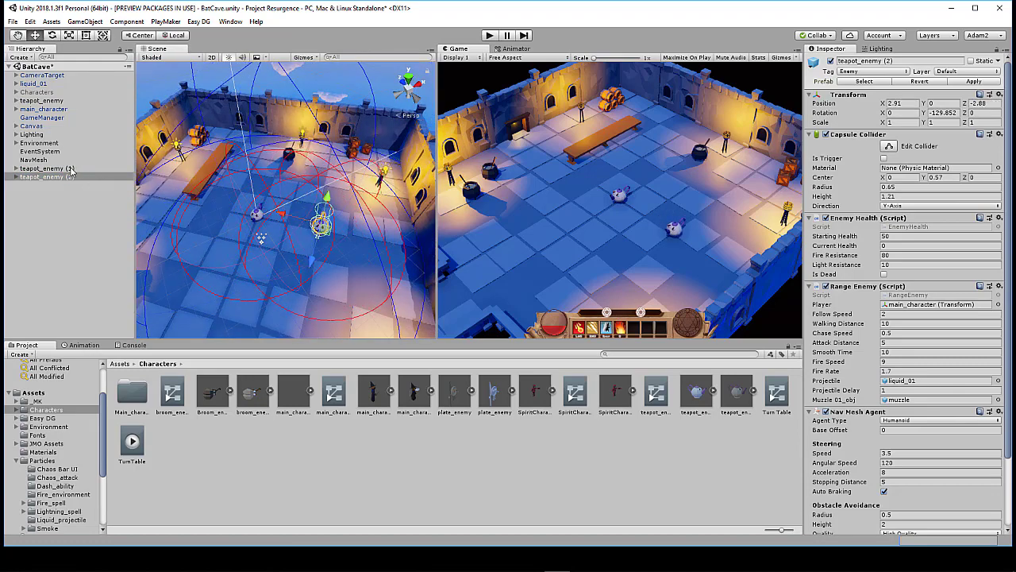
pyautogui.moveTo(255, 224); pyautogui.dragTo(185, 225)
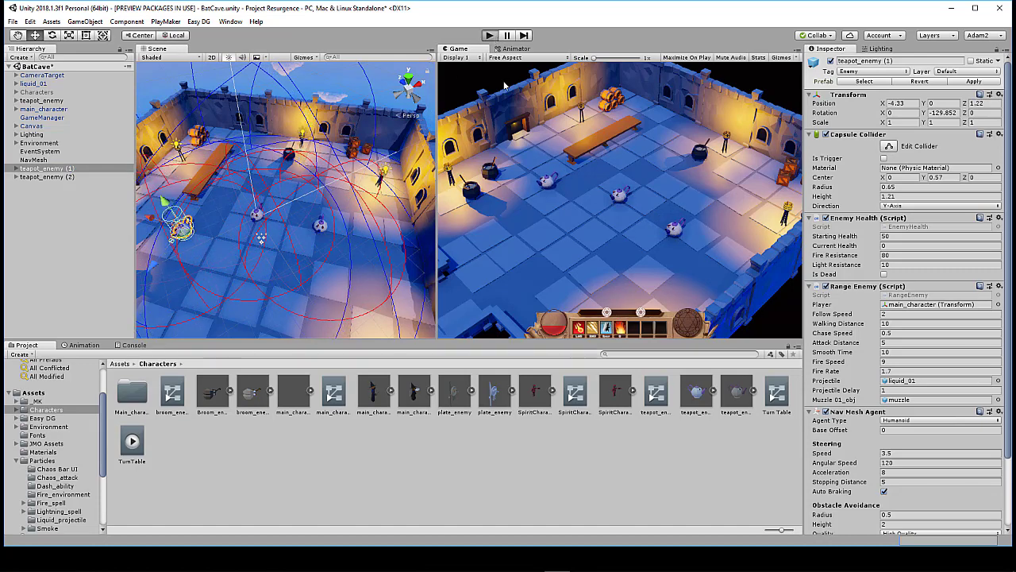
# Step: Start play mode and run the main character around the room to draw attacks from all three teapot enemies
pyautogui.hotkey('ctrl', 'p')
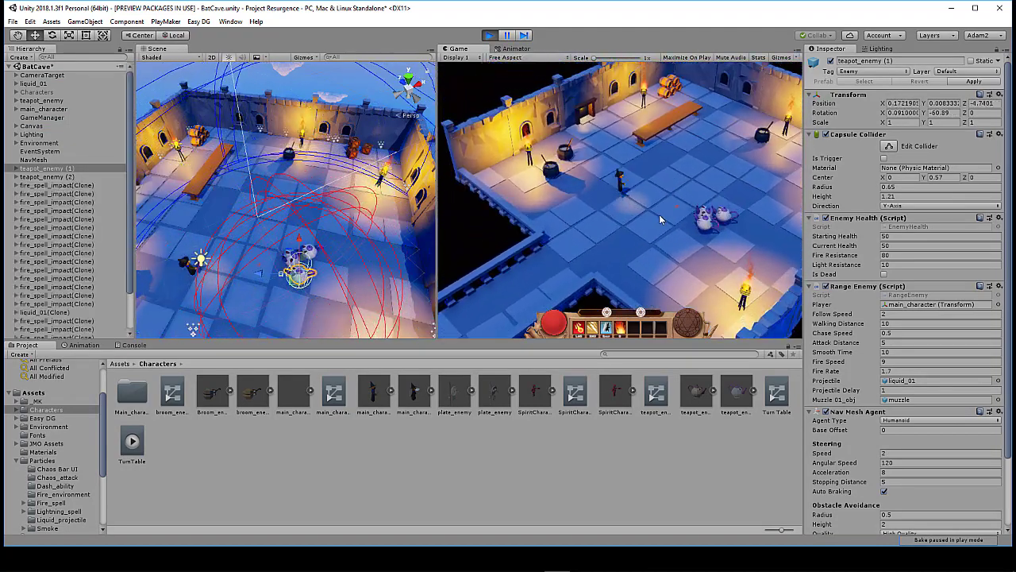
pyautogui.press('d')
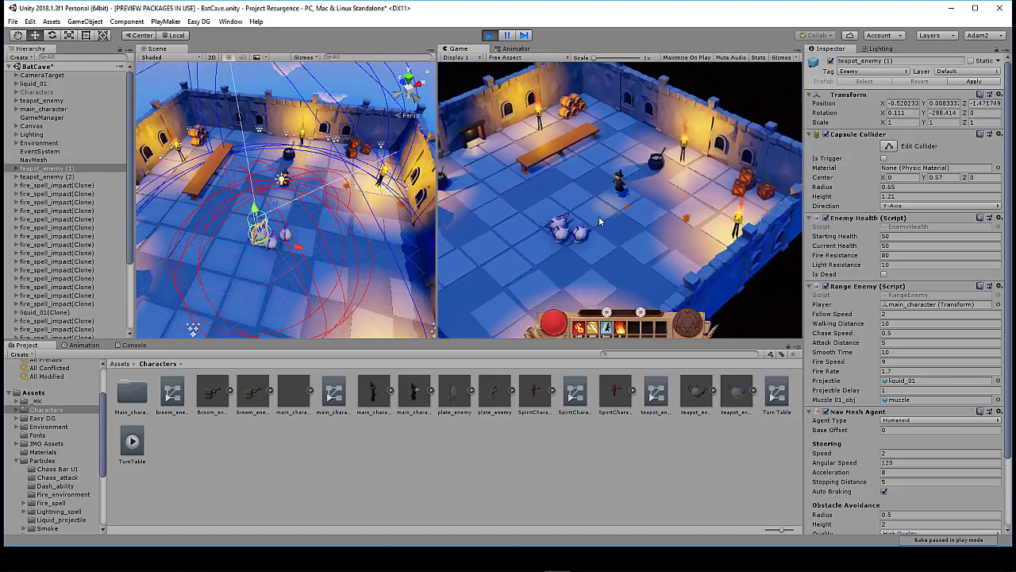
pyautogui.press('a')
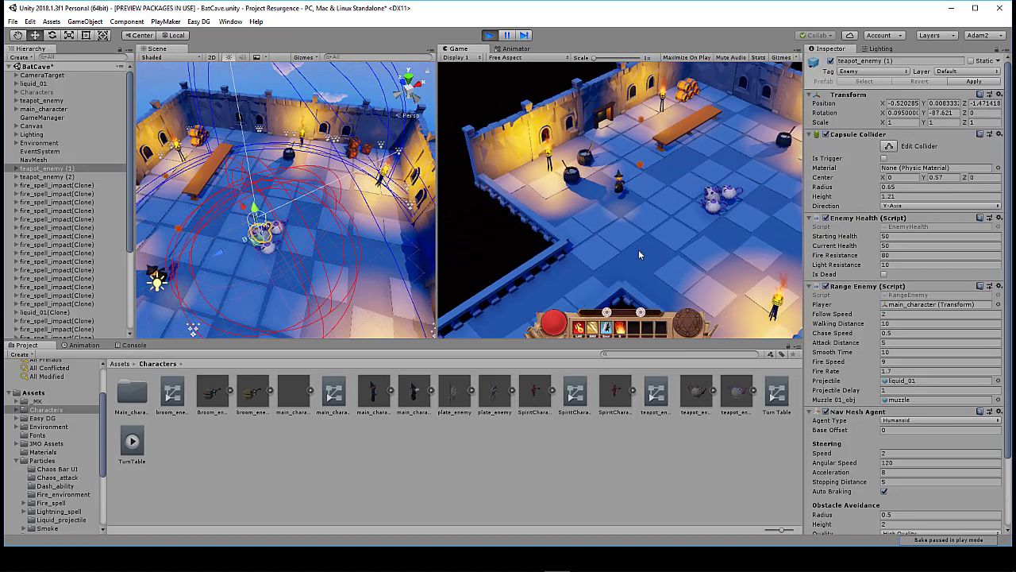
pyautogui.press('s')
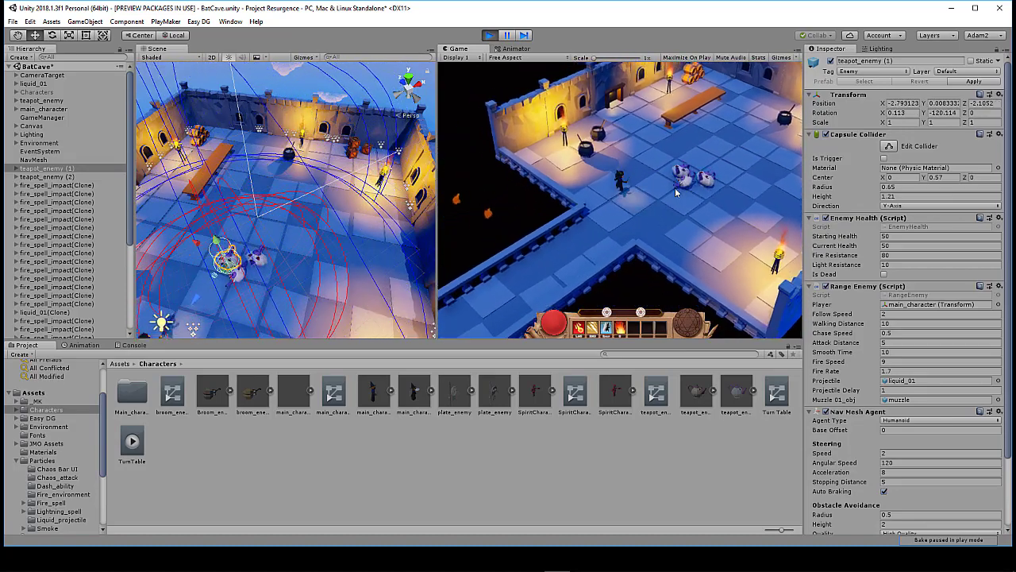
# Step: Attack the clustered teapots with spells while crossing the room, destroying teapot_enemy (1)
pyautogui.moveTo(677, 192); pyautogui.dragTo(559, 250)
pyautogui.press('d')
pyautogui.click(511, 197)
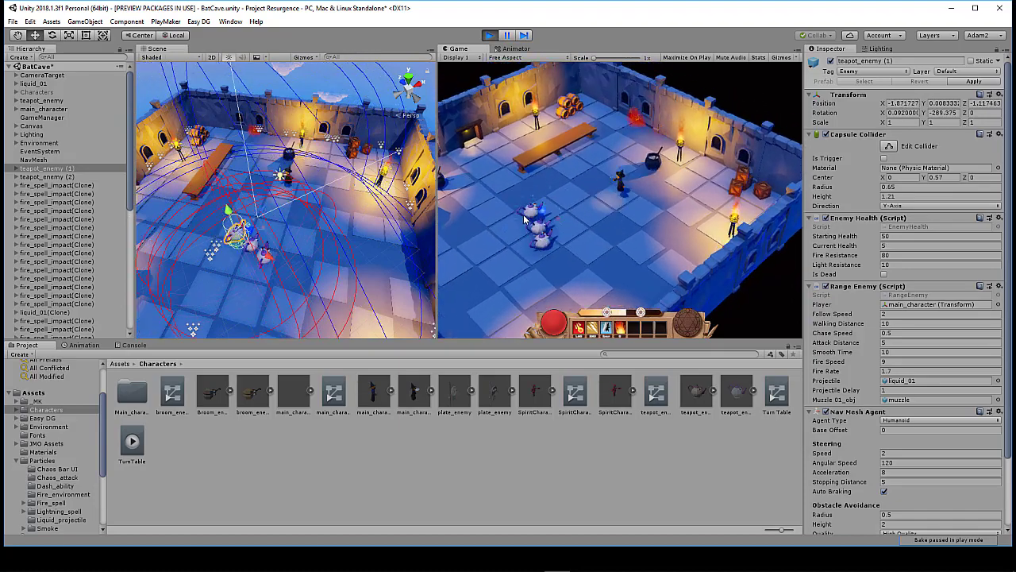
pyautogui.press('a')
pyautogui.rightClick(587, 238)
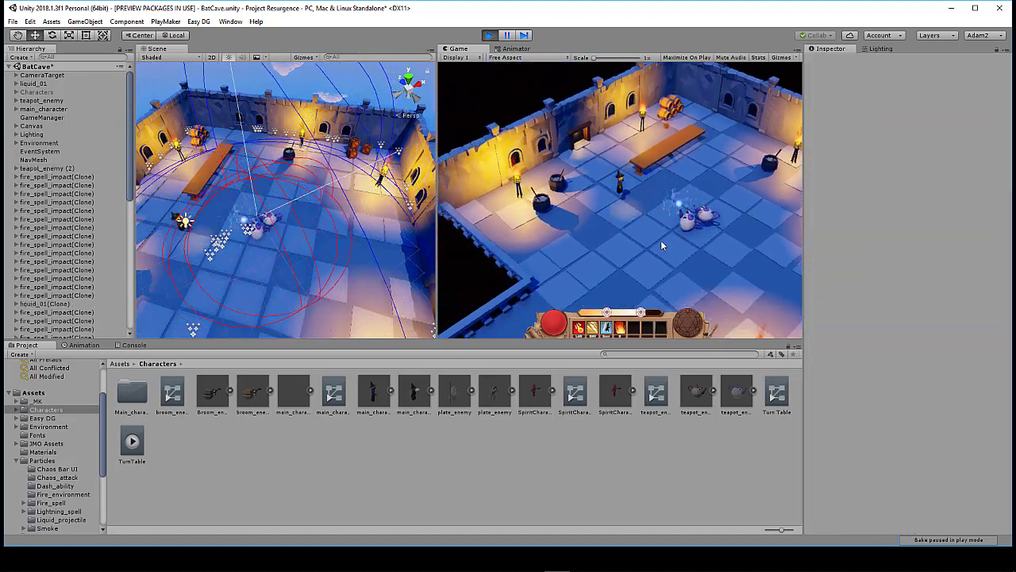
# Step: Fight the two remaining teapots with spells while moving the main character between the corridor entrance and the crate-side wall
pyautogui.press('s')
pyautogui.click(621, 171)
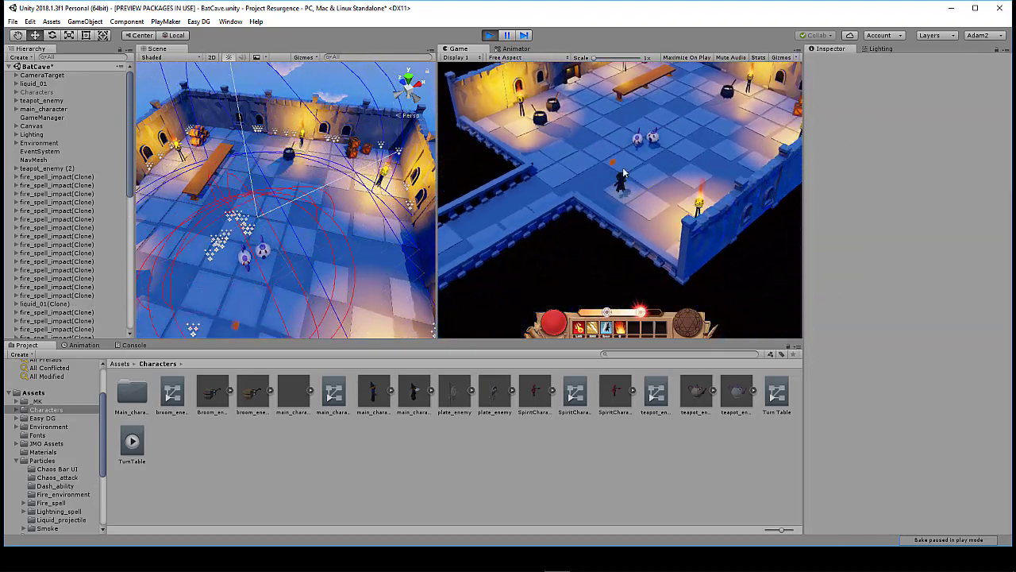
pyautogui.moveTo(621, 171)
pyautogui.mouseDown()
pyautogui.moveTo(581, 162)
pyautogui.moveTo(585, 195)
pyautogui.moveTo(554, 228)
pyautogui.moveTo(596, 264)
pyautogui.moveTo(664, 270)
pyautogui.moveTo(712, 170)
pyautogui.moveTo(679, 187)
pyautogui.moveTo(709, 185)
pyautogui.moveTo(718, 213)
pyautogui.moveTo(637, 254)
pyautogui.moveTo(592, 253)
pyautogui.mouseUp()
pyautogui.press('d')
pyautogui.press('s')
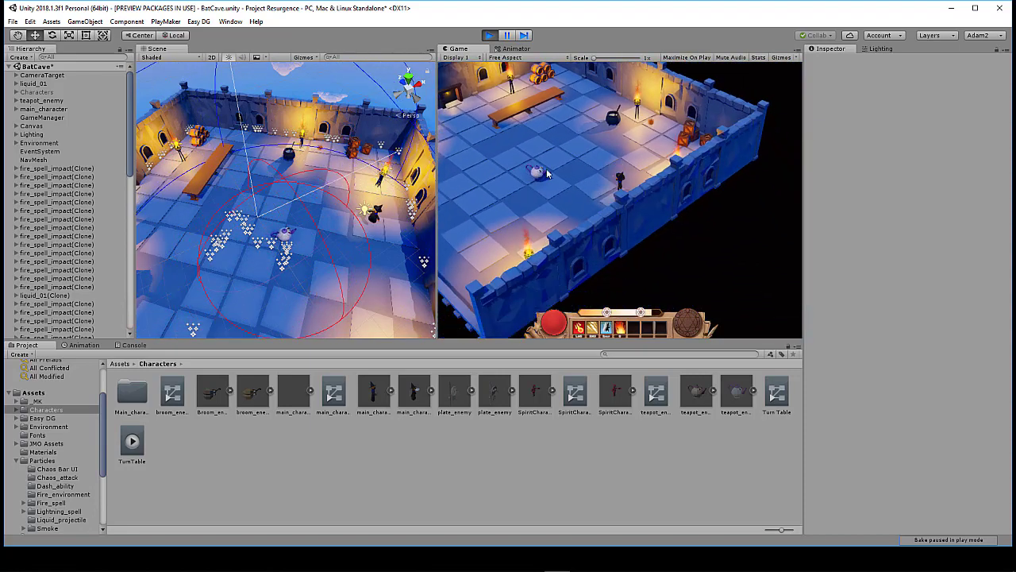
pyautogui.press('a')
pyautogui.rightClick(635, 165)
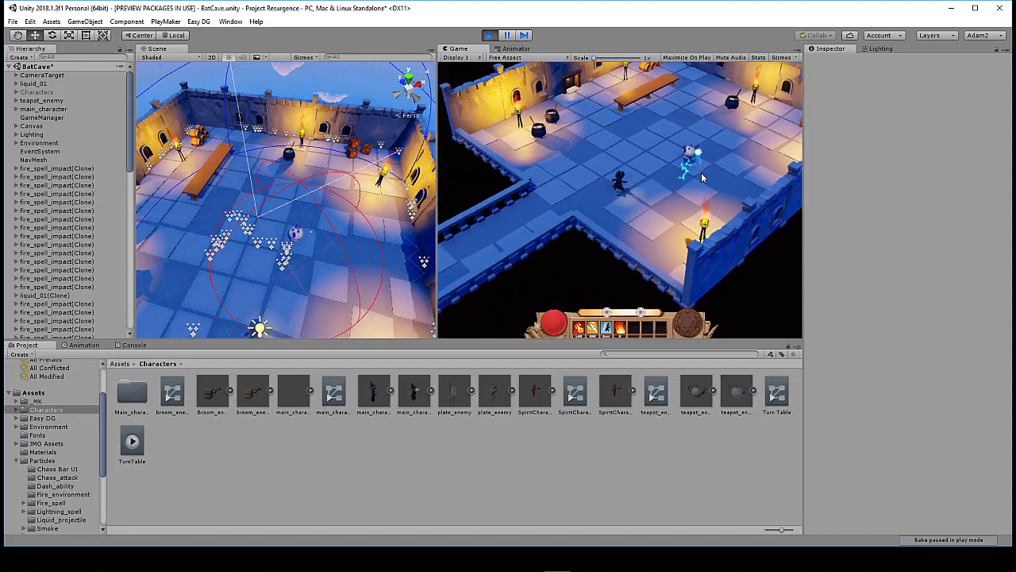
pyautogui.press('w')
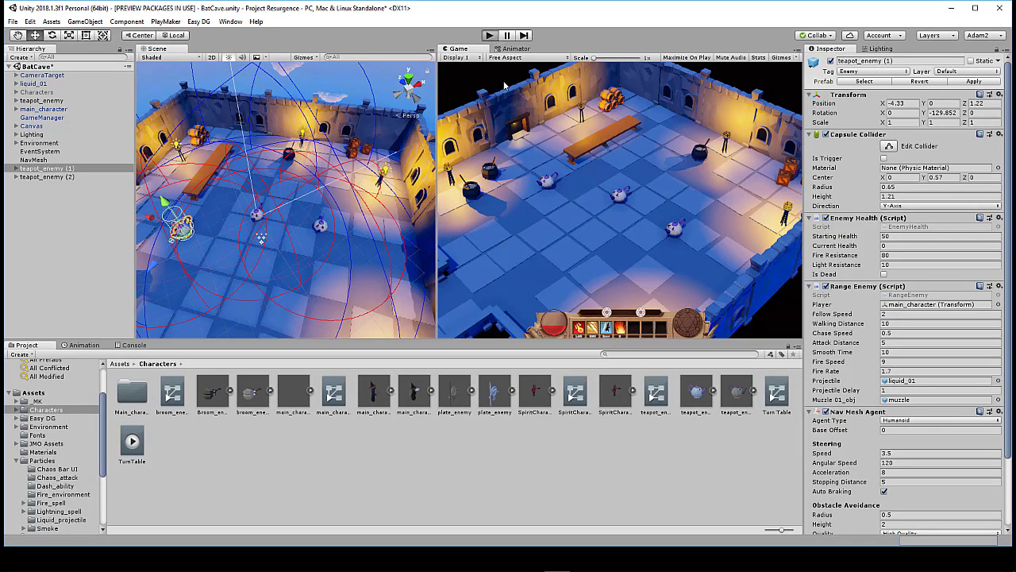
# Step: Start play mode again and lead the main character out of the corridor, past the three teapots to the torch-lit outer wall
pyautogui.hotkey('ctrl', 'p')
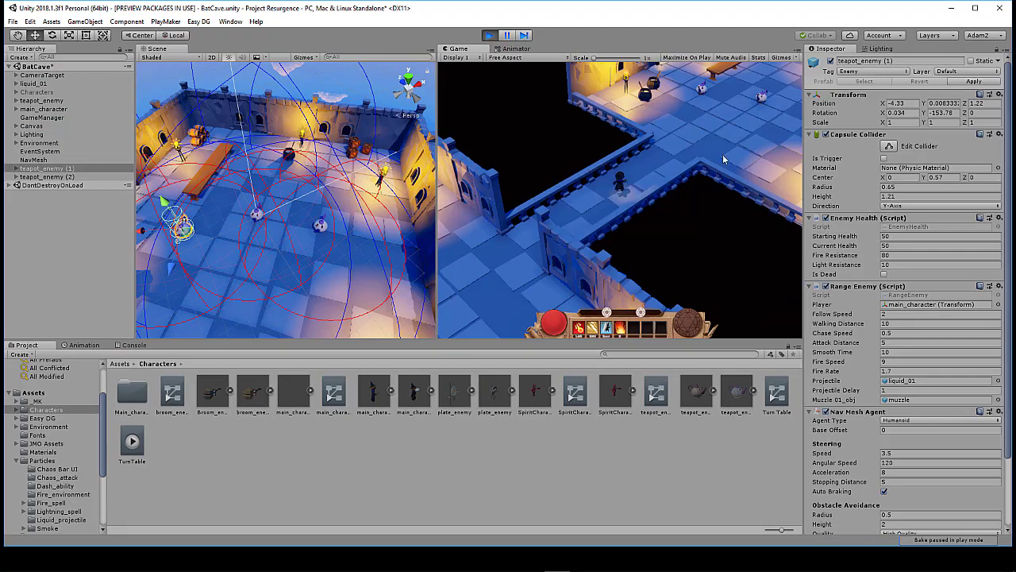
pyautogui.press('w')
pyautogui.press('d')
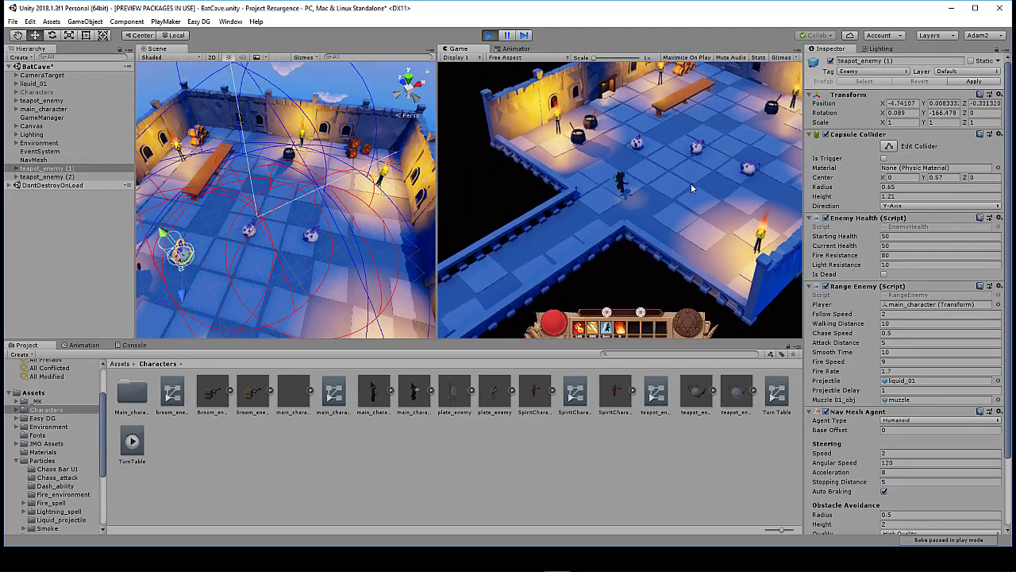
pyautogui.press('d')
pyautogui.press('w')
pyautogui.click(597, 224)
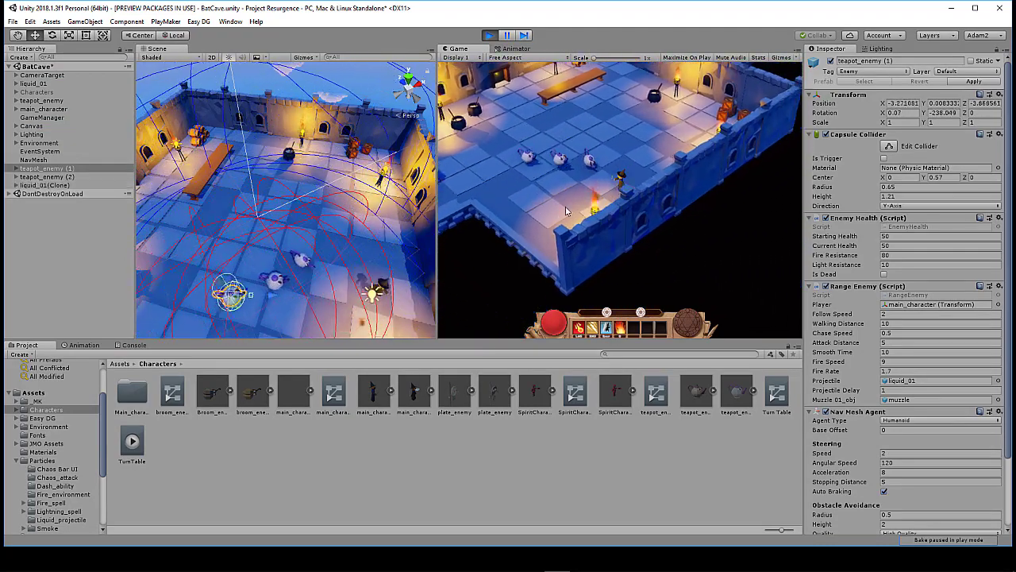
# Step: Run the main character from the outer wall through the room's centre to the corridor entrance, drawing the teapots' projectiles
pyautogui.press('a')
pyautogui.press('w')
pyautogui.click(620, 239)
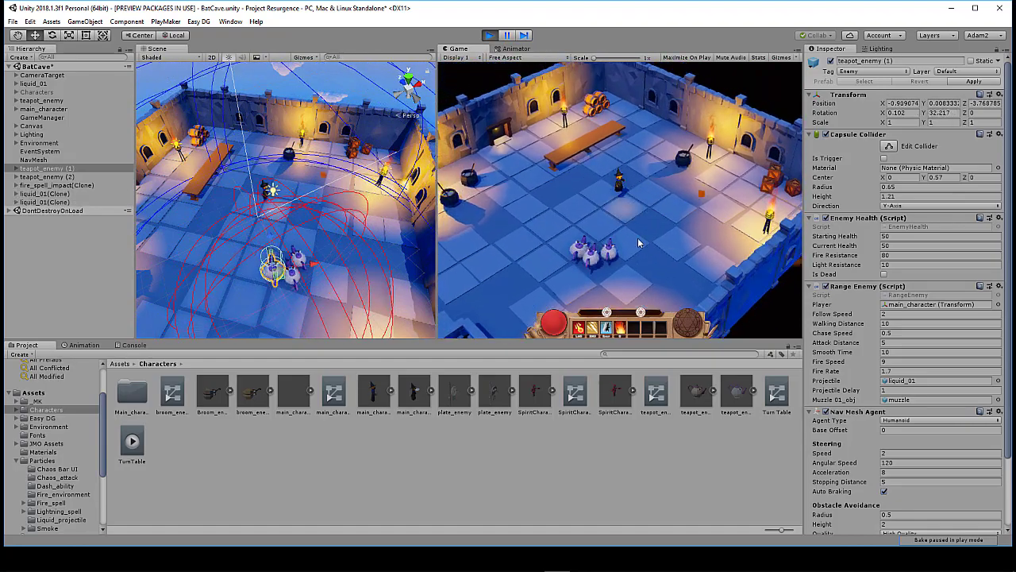
pyautogui.press('a')
pyautogui.press('s')
pyautogui.click(681, 211)
pyautogui.press('d')
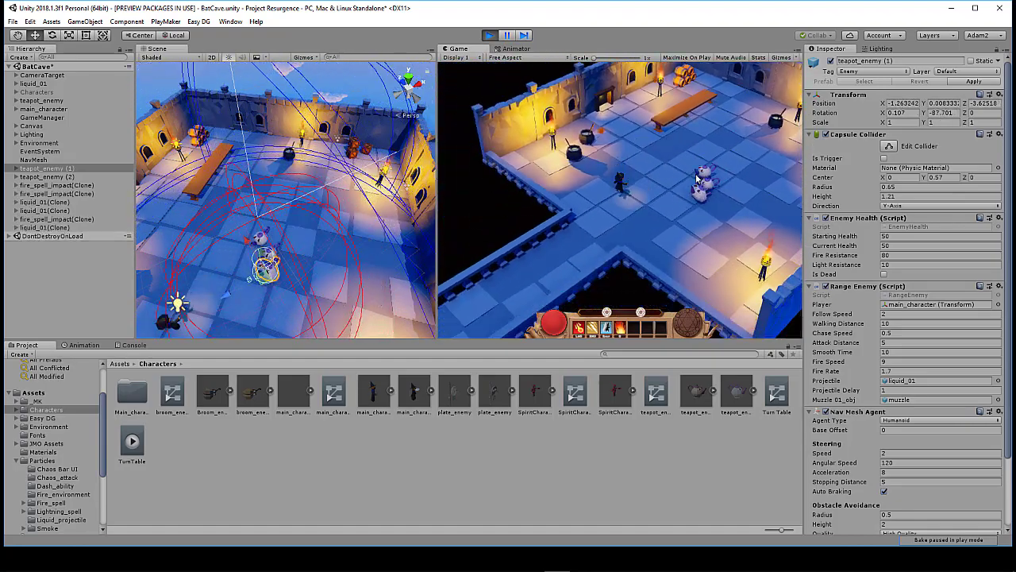
# Step: Circle the teapot group with the main character past the two cauldrons and across to the crates to test their aiming and following
pyautogui.click(680, 182)
pyautogui.press('w')
pyautogui.press('d')
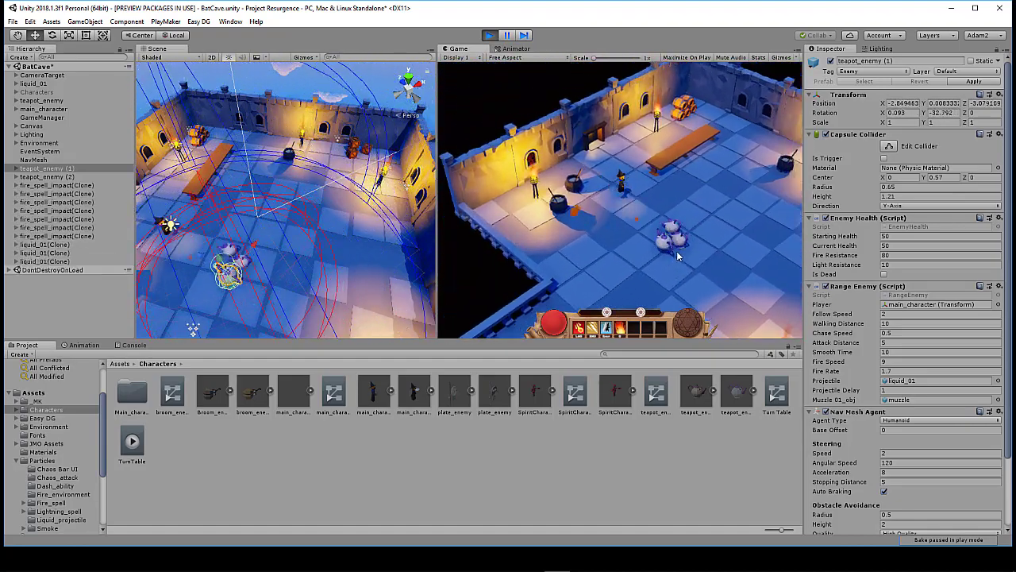
pyautogui.press('d')
pyautogui.press('s')
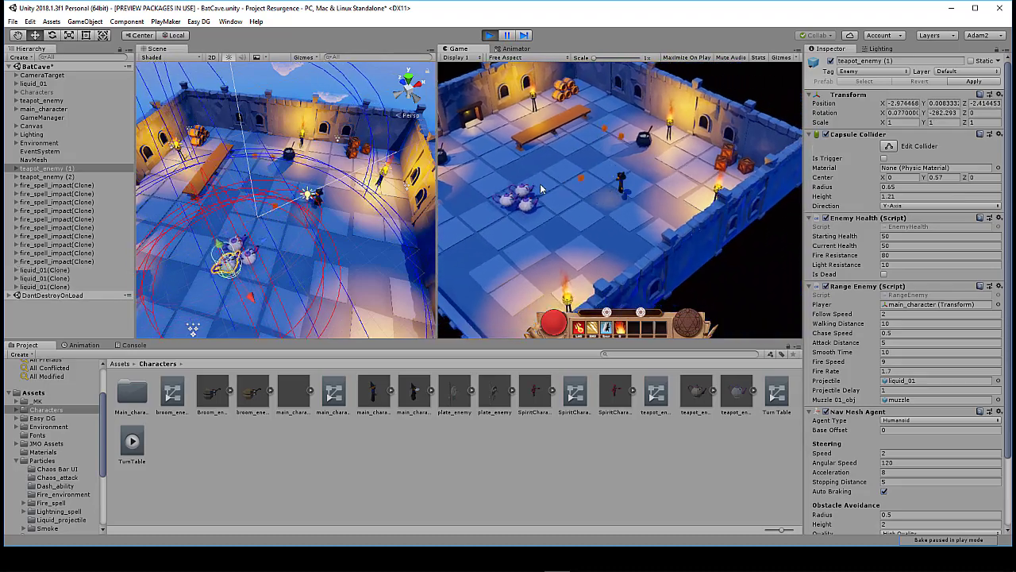
pyautogui.press('s')
pyautogui.press('a')
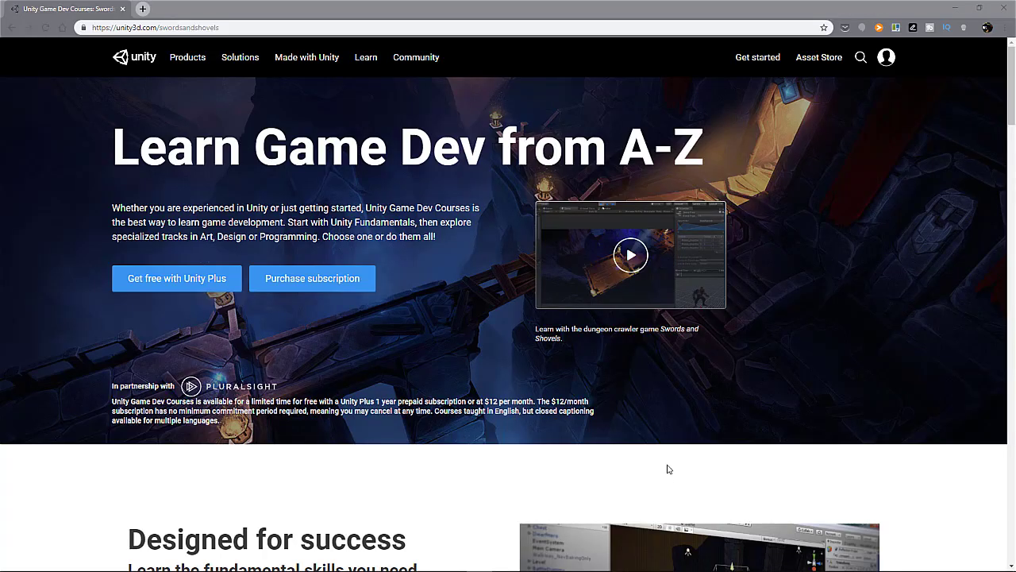
# Step: Look through the Unity Game Dev Courses page at unity3d.com/swordsandshovels in the browser, down past the subscription and course options
pyautogui.scroll(-10, 805, 283)
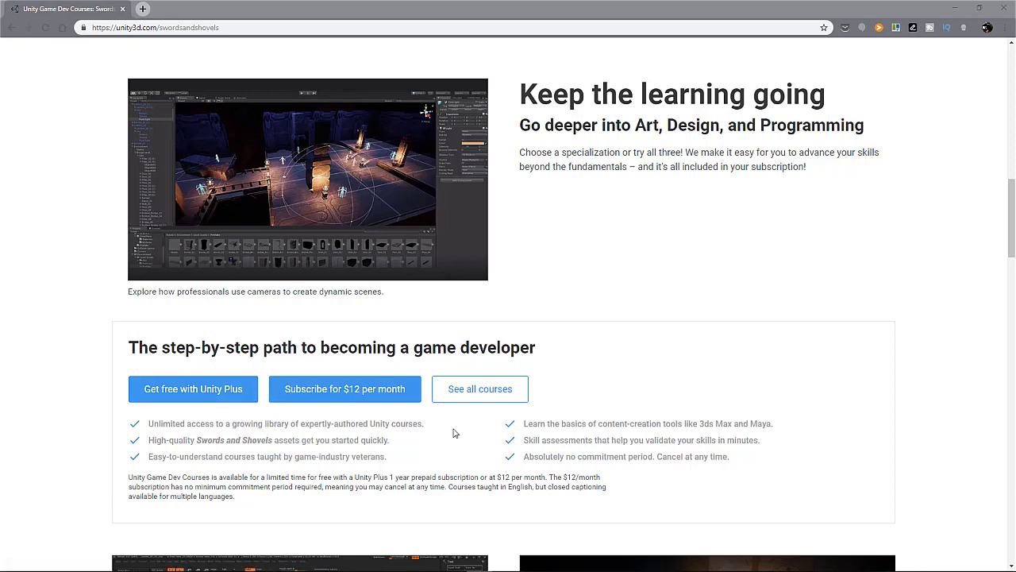
pyautogui.scroll(-5, 427, 432)
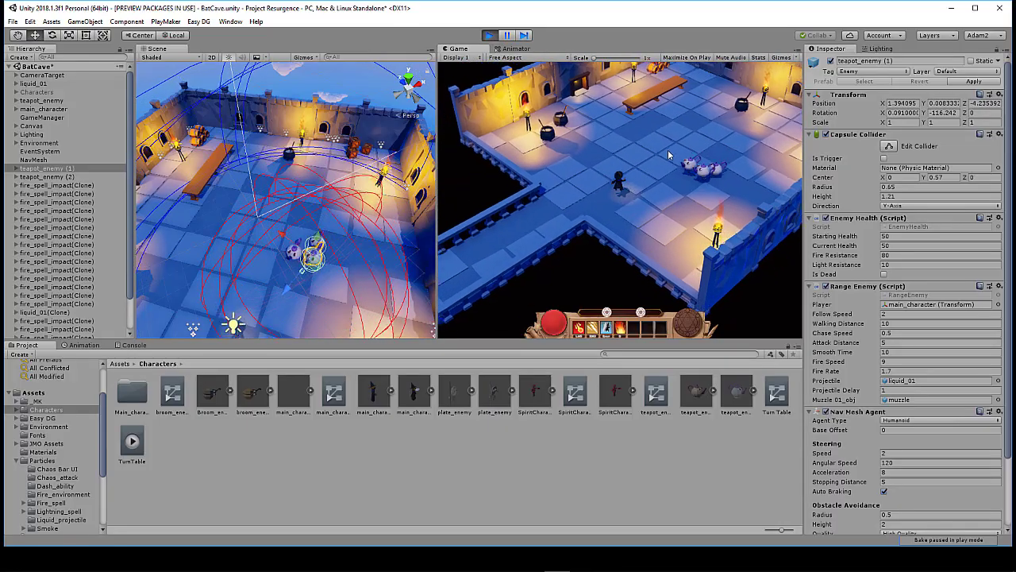
# Step: Back in the running Unity game, move the main character from the corridor entrance to the long wooden table
pyautogui.press('d')
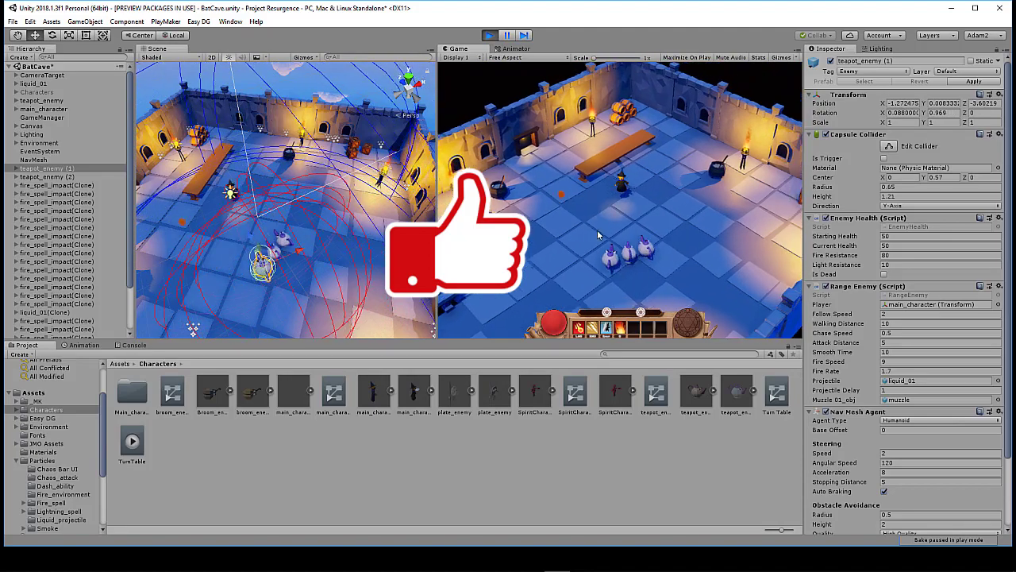